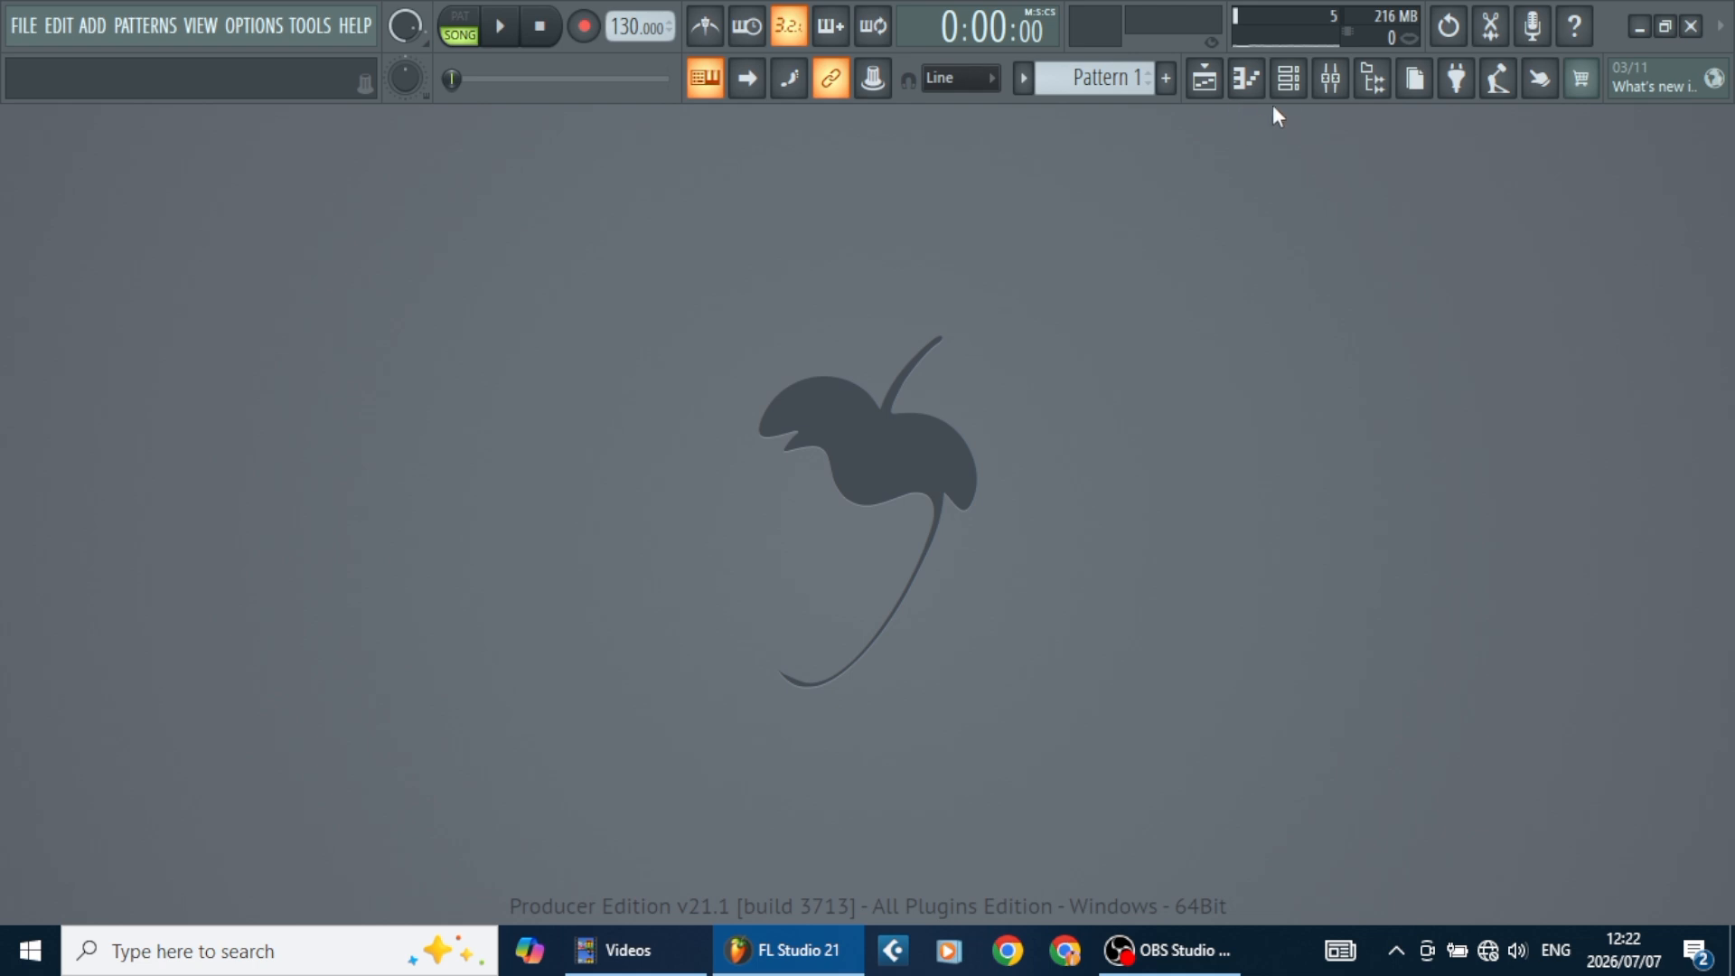
Open the Rhodes channel's piano roll and play the chord pattern with the metronome on
click(1289, 78)
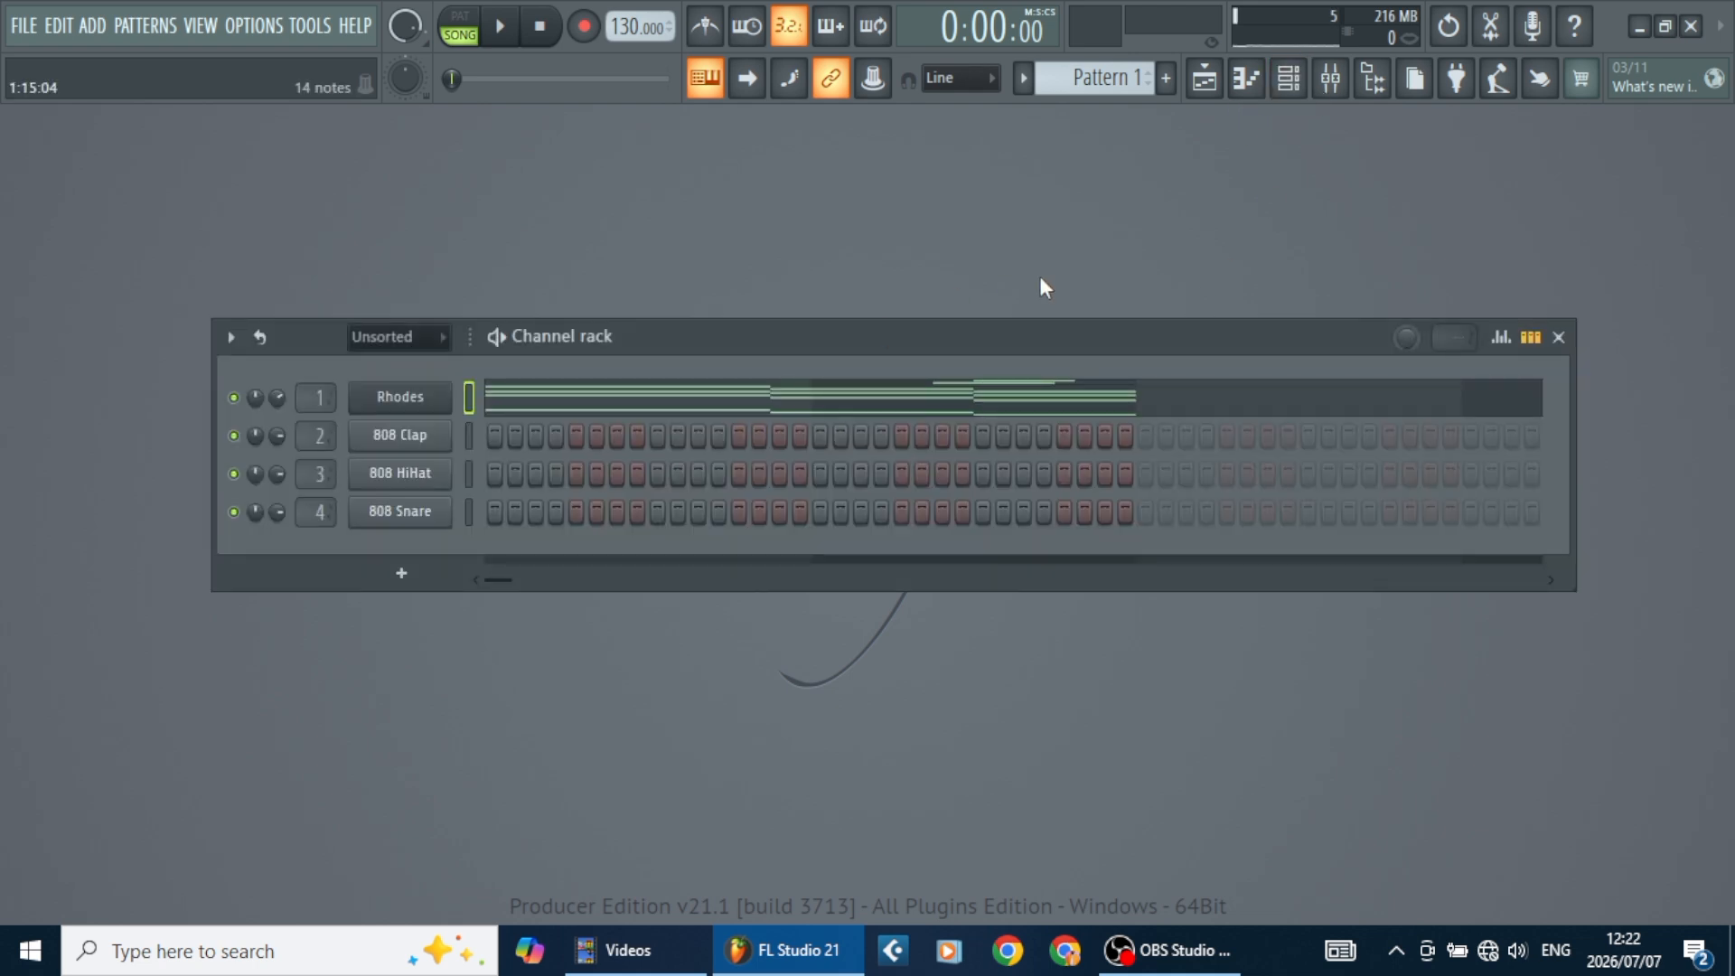
drag(983, 351, 979, 285)
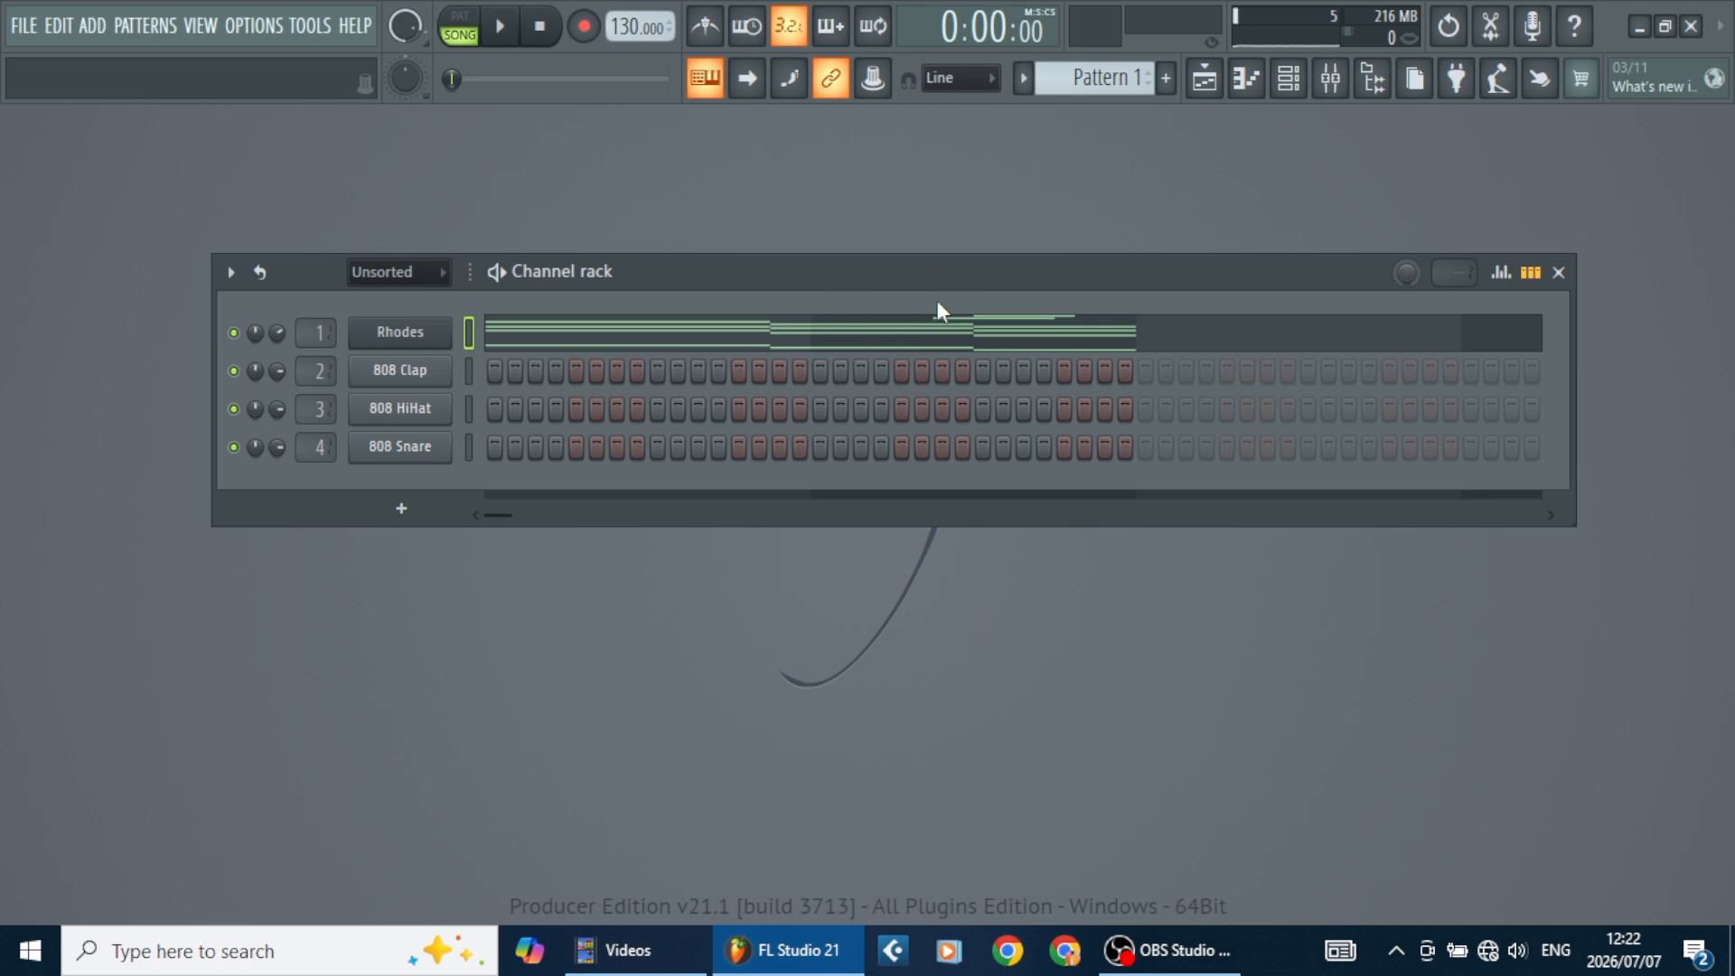
click(914, 339)
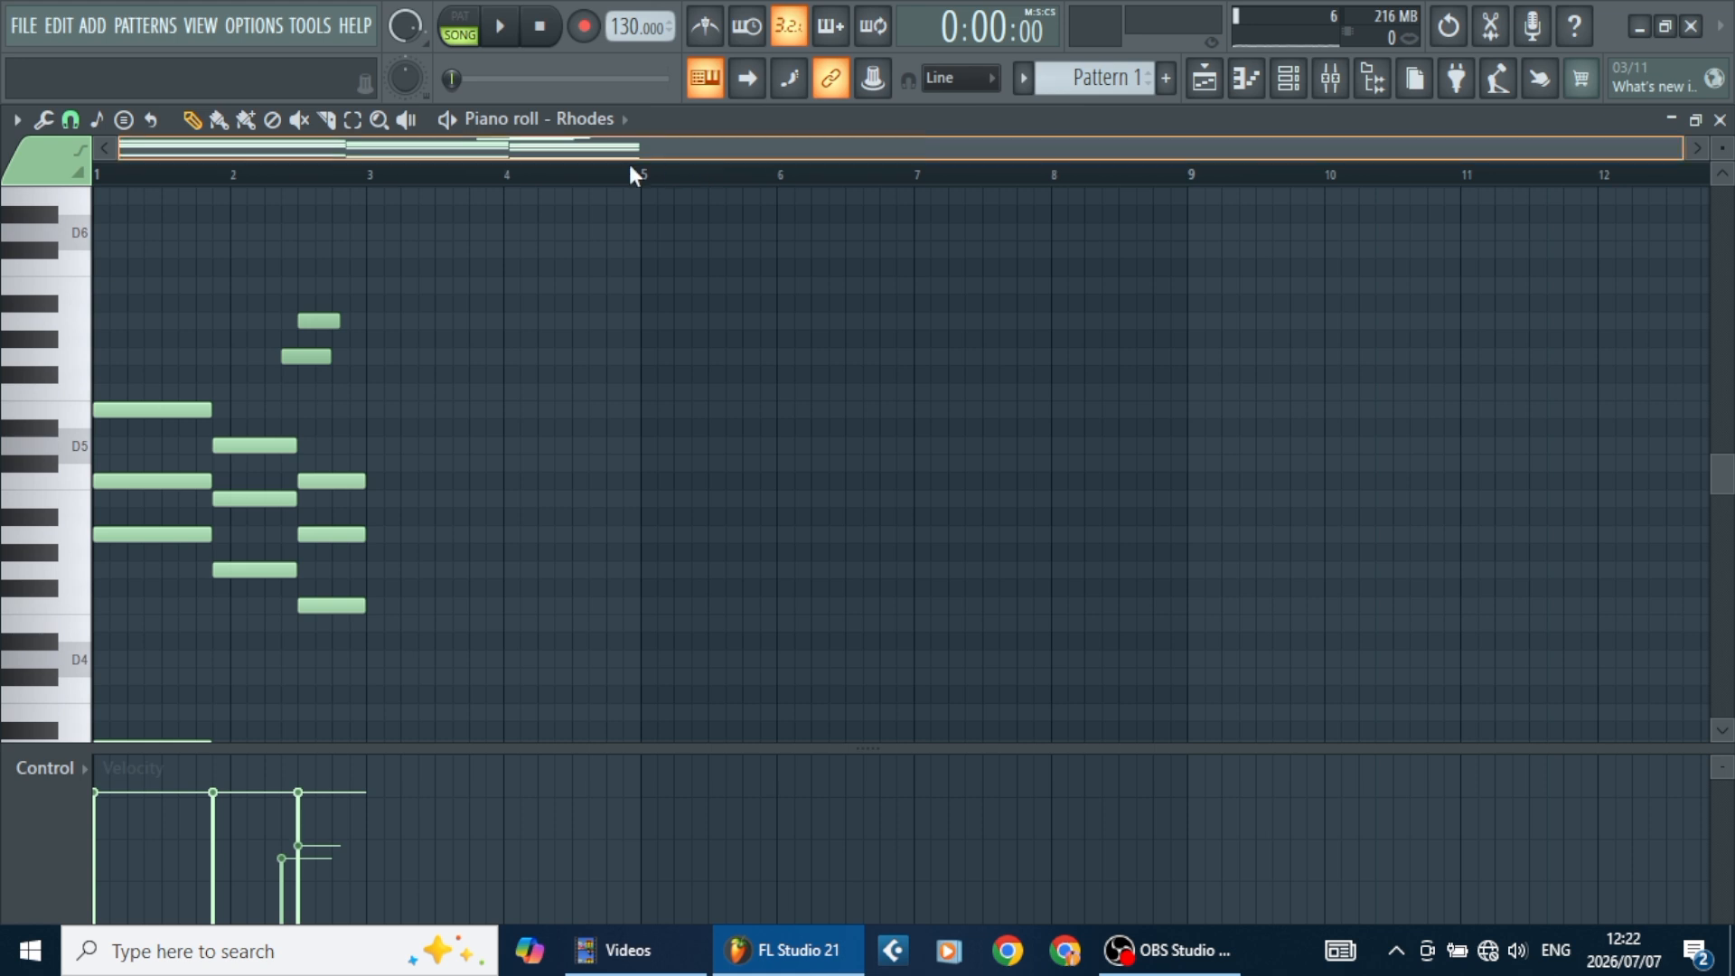
click(723, 35)
click(502, 27)
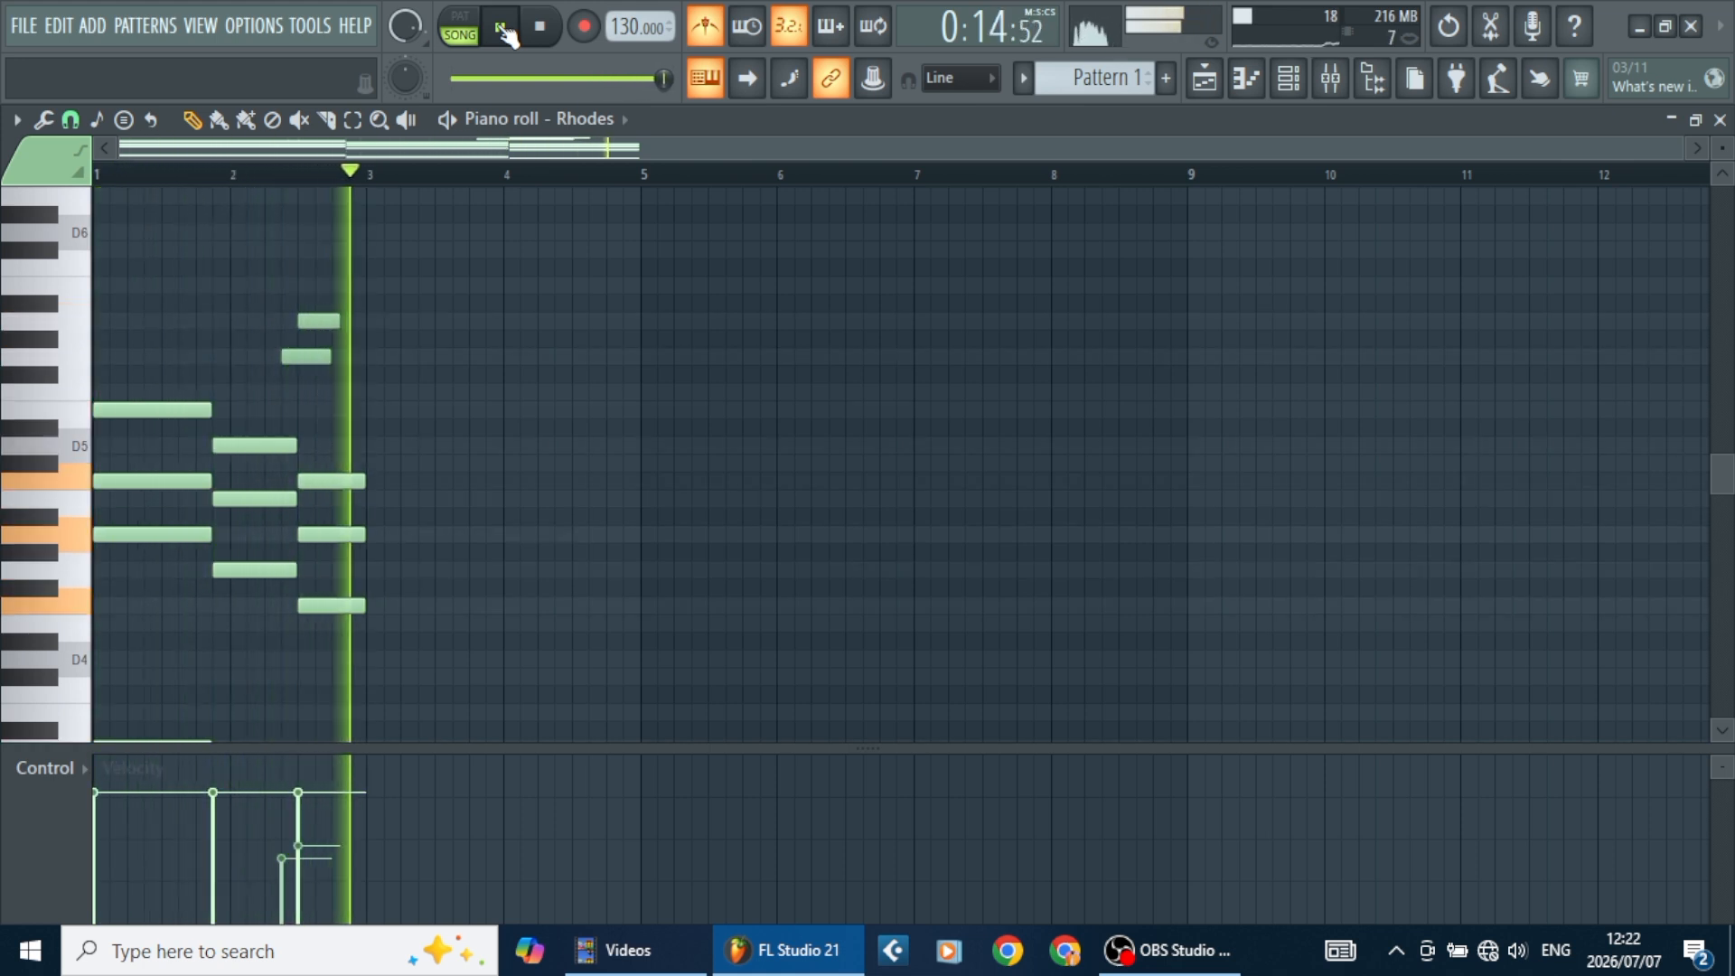
click(504, 30)
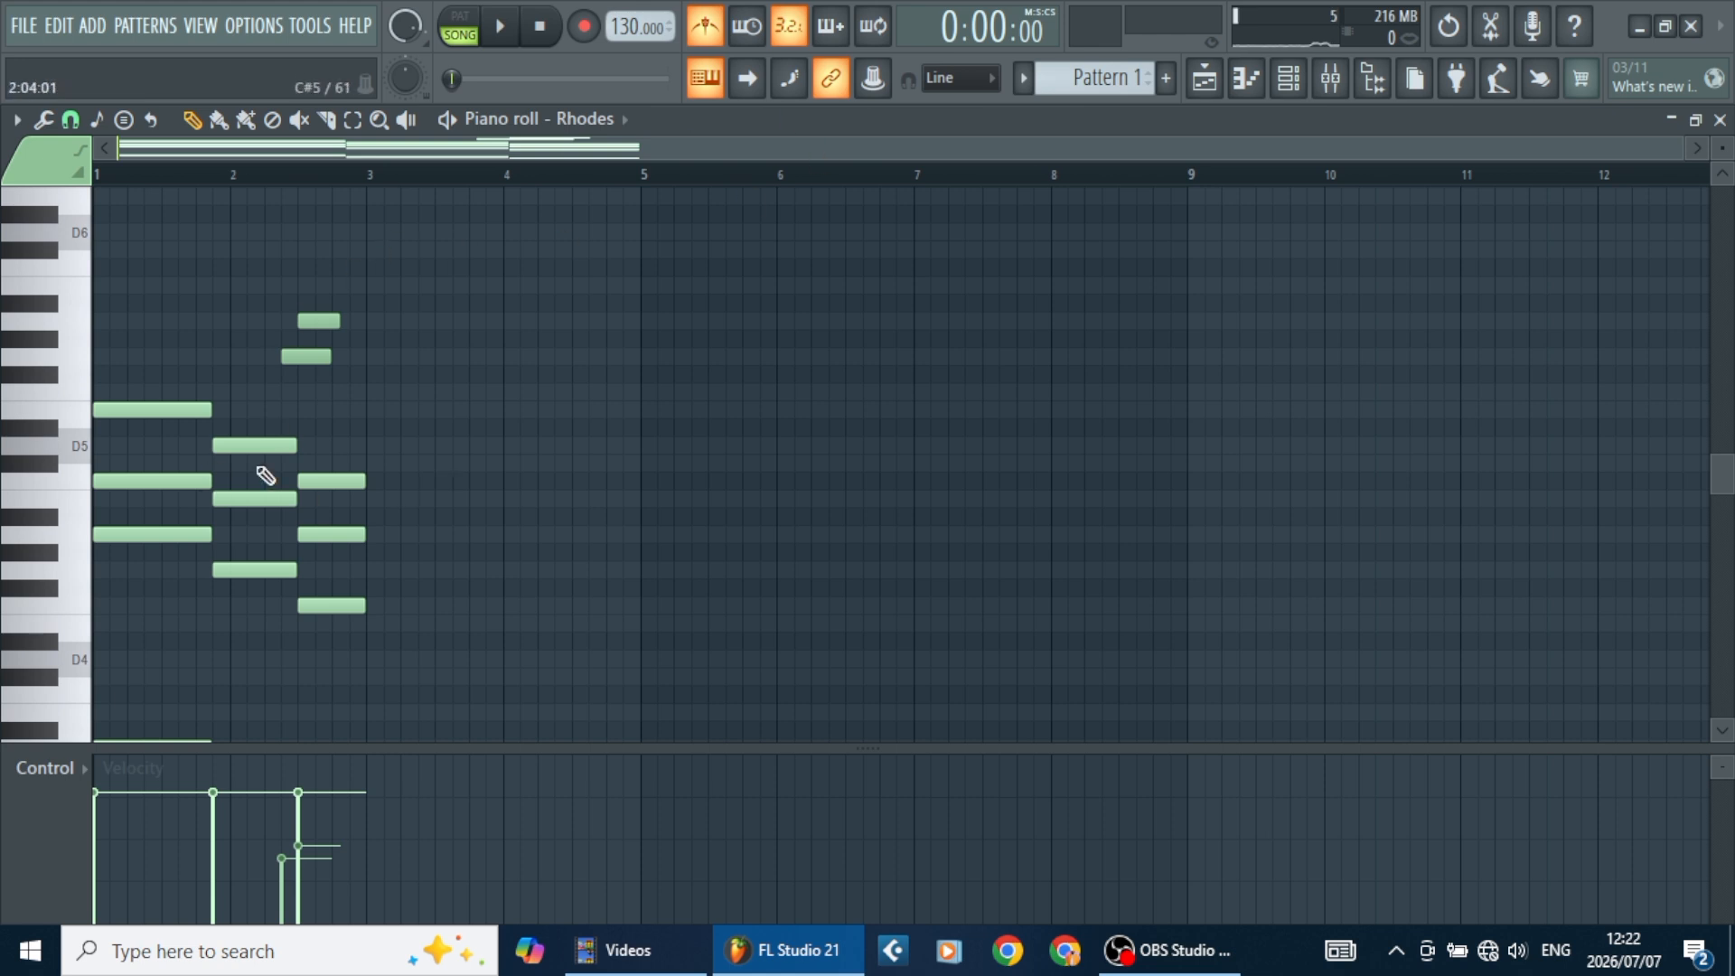
Mute the vocal sample track in the playlist and play back the Rhodes chords from their piano roll
click(1205, 78)
click(319, 317)
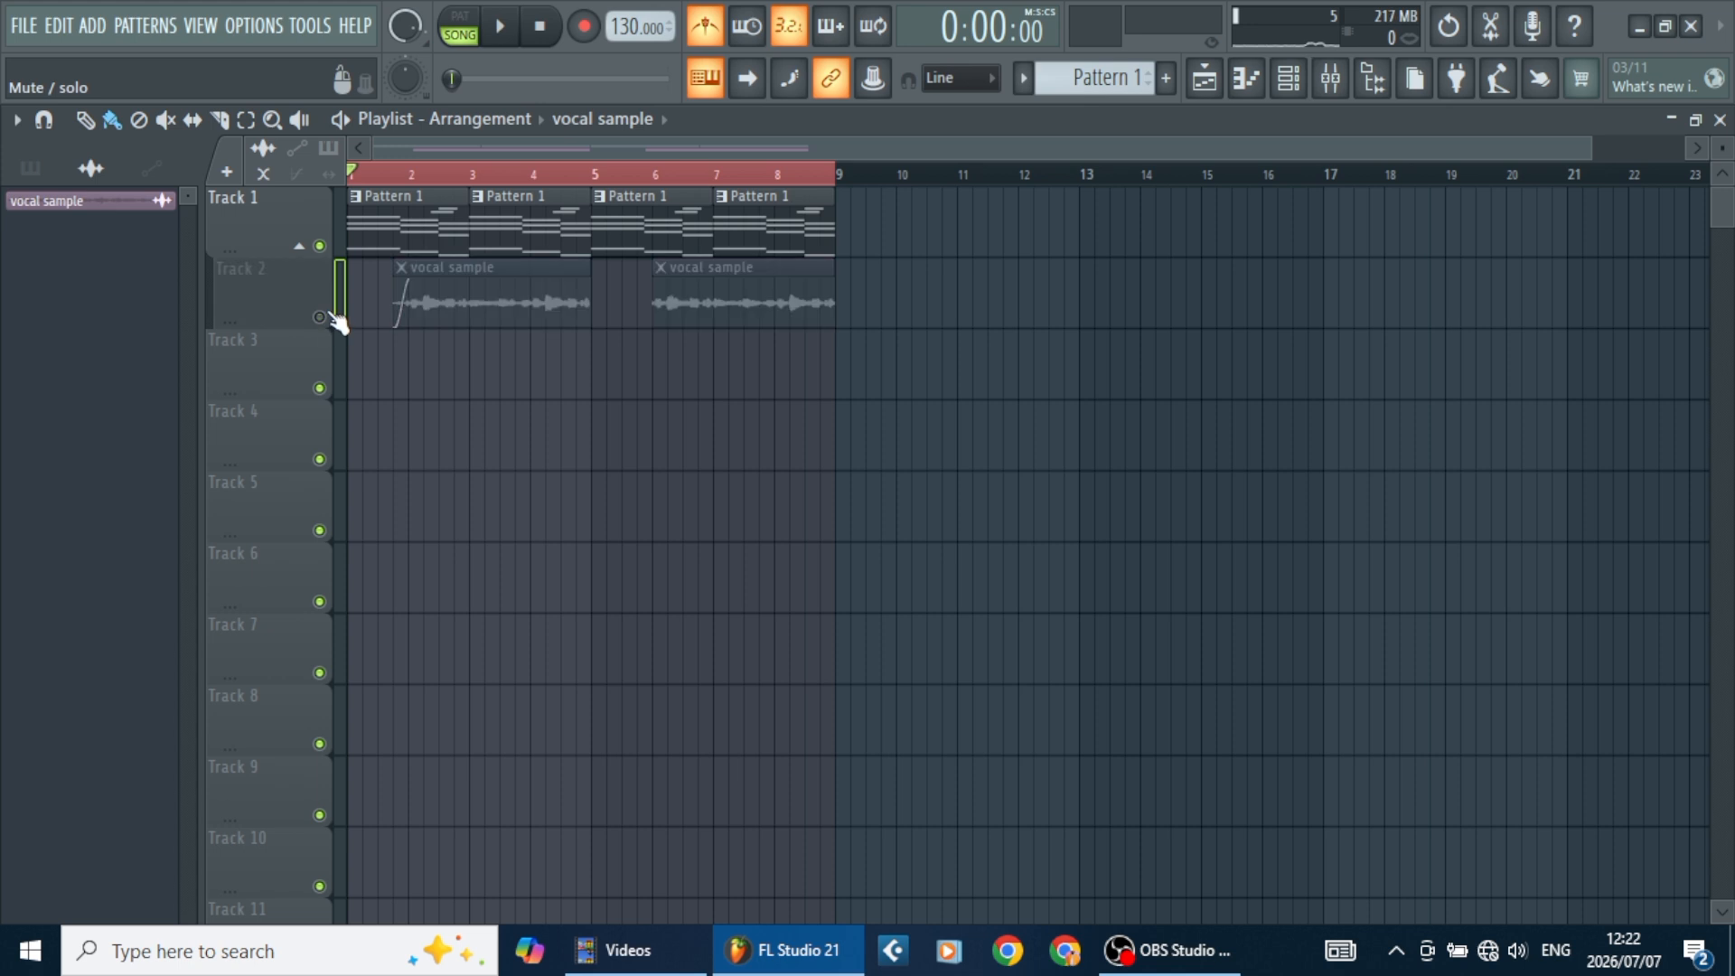
click(1289, 79)
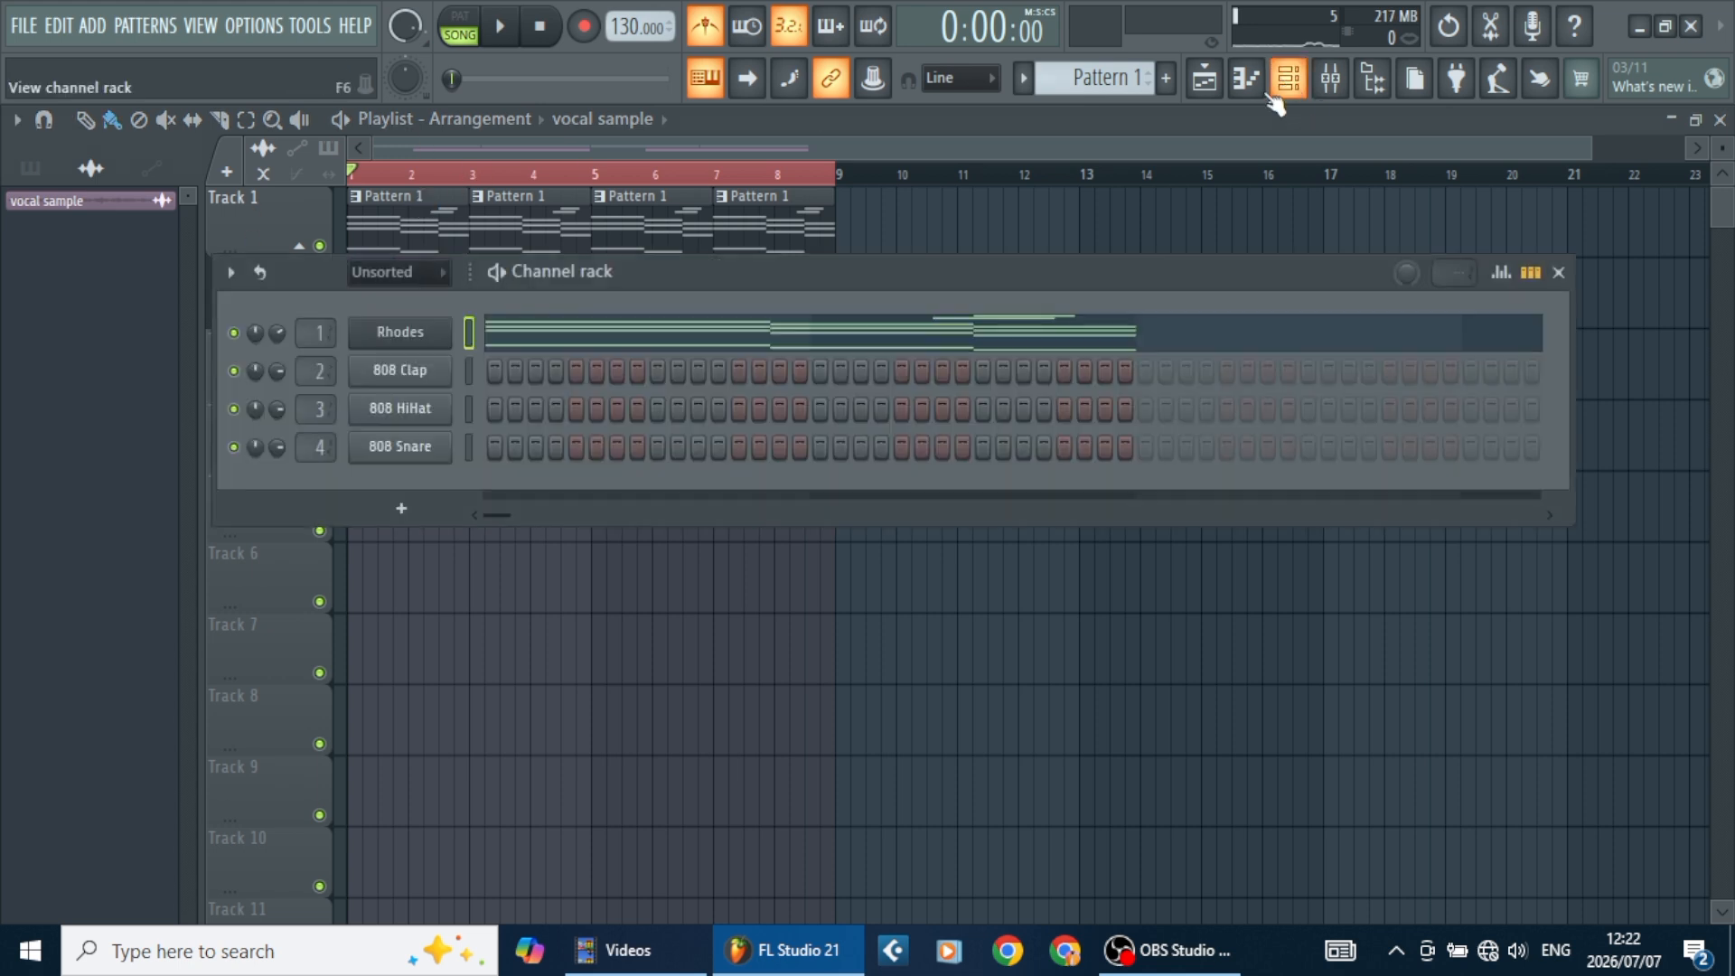
click(691, 347)
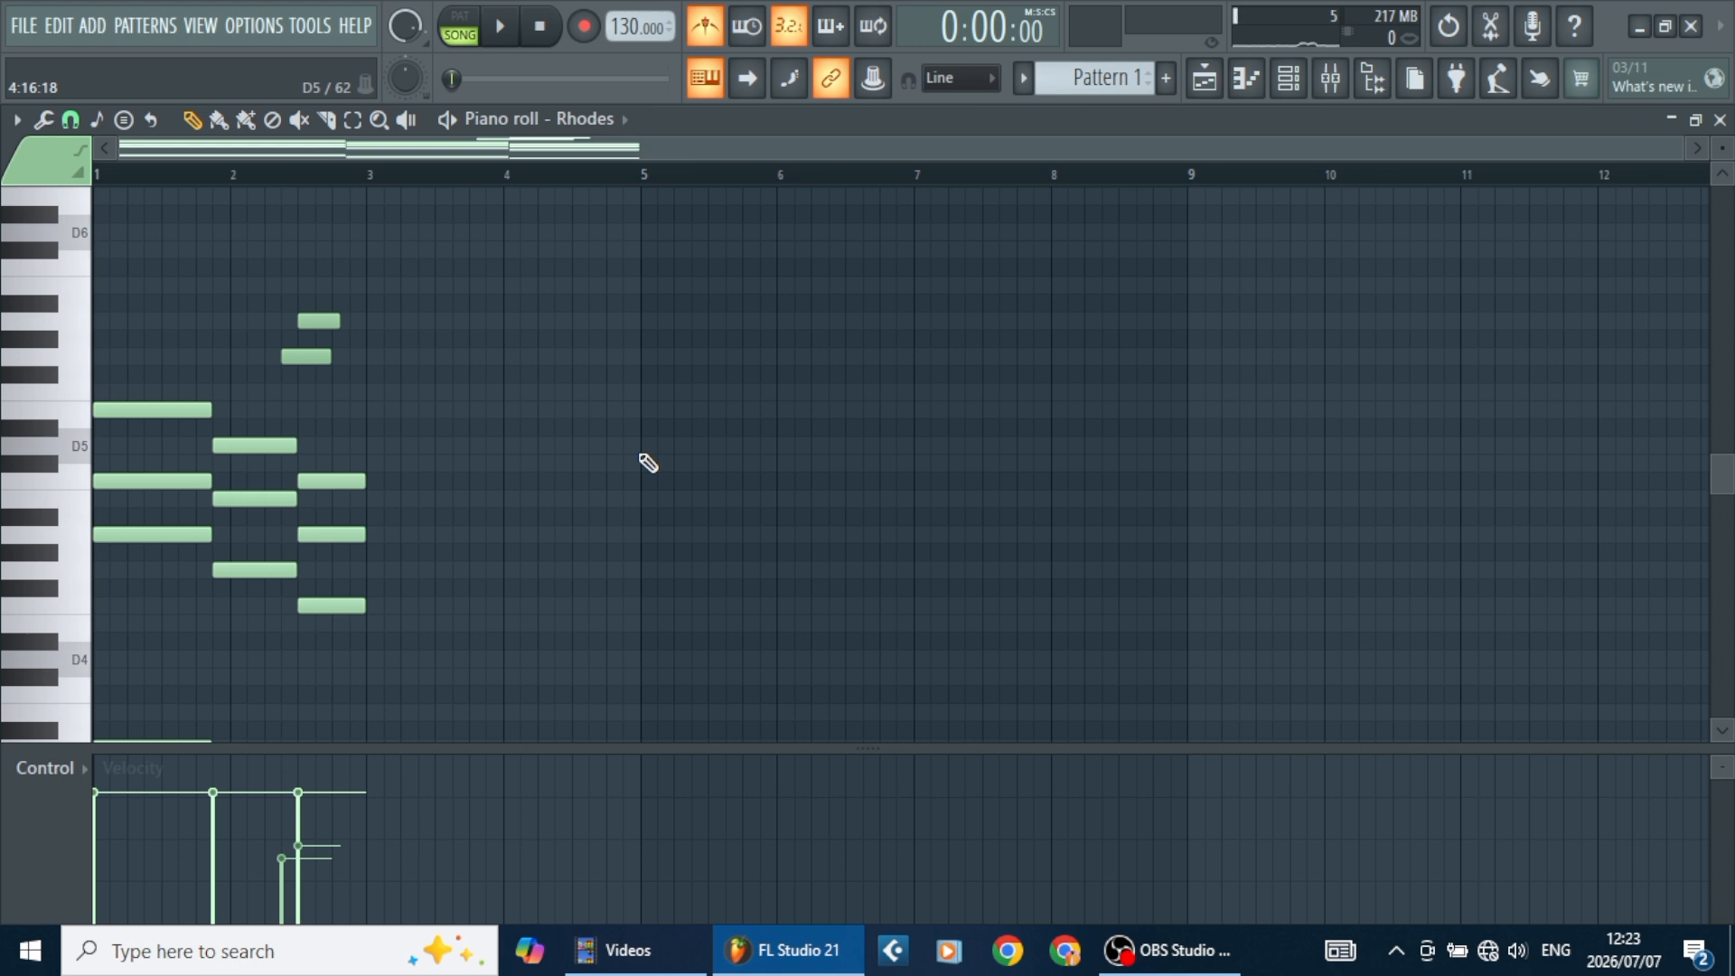
key(space)
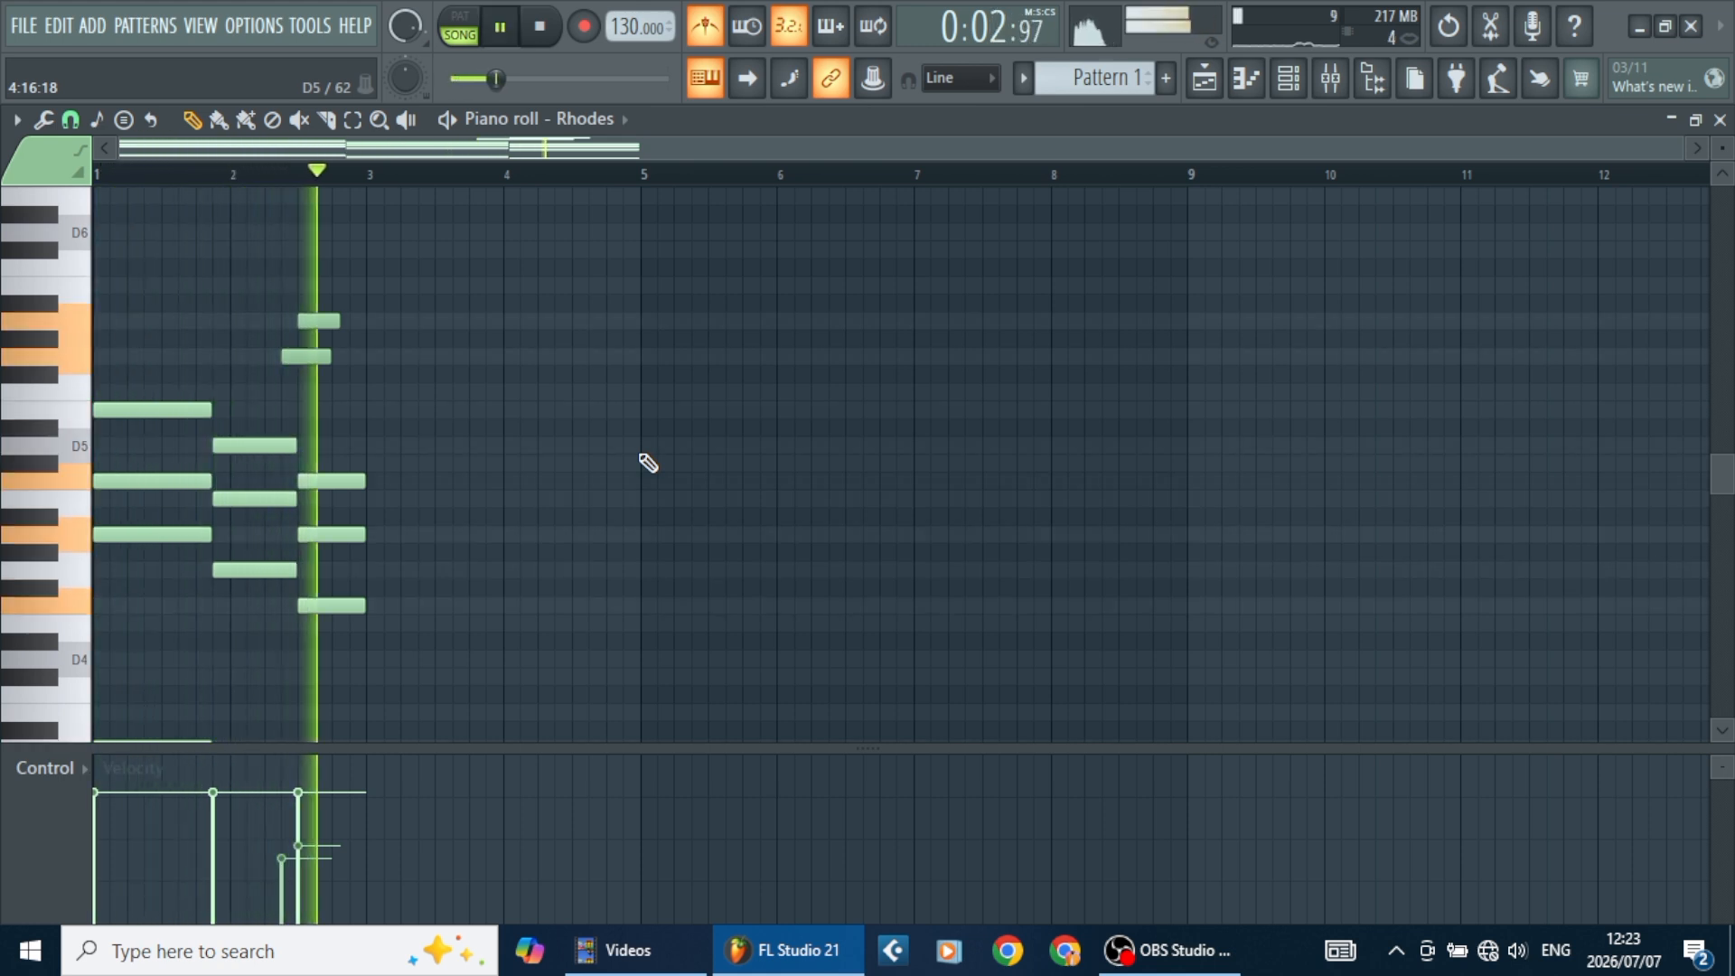
key(space)
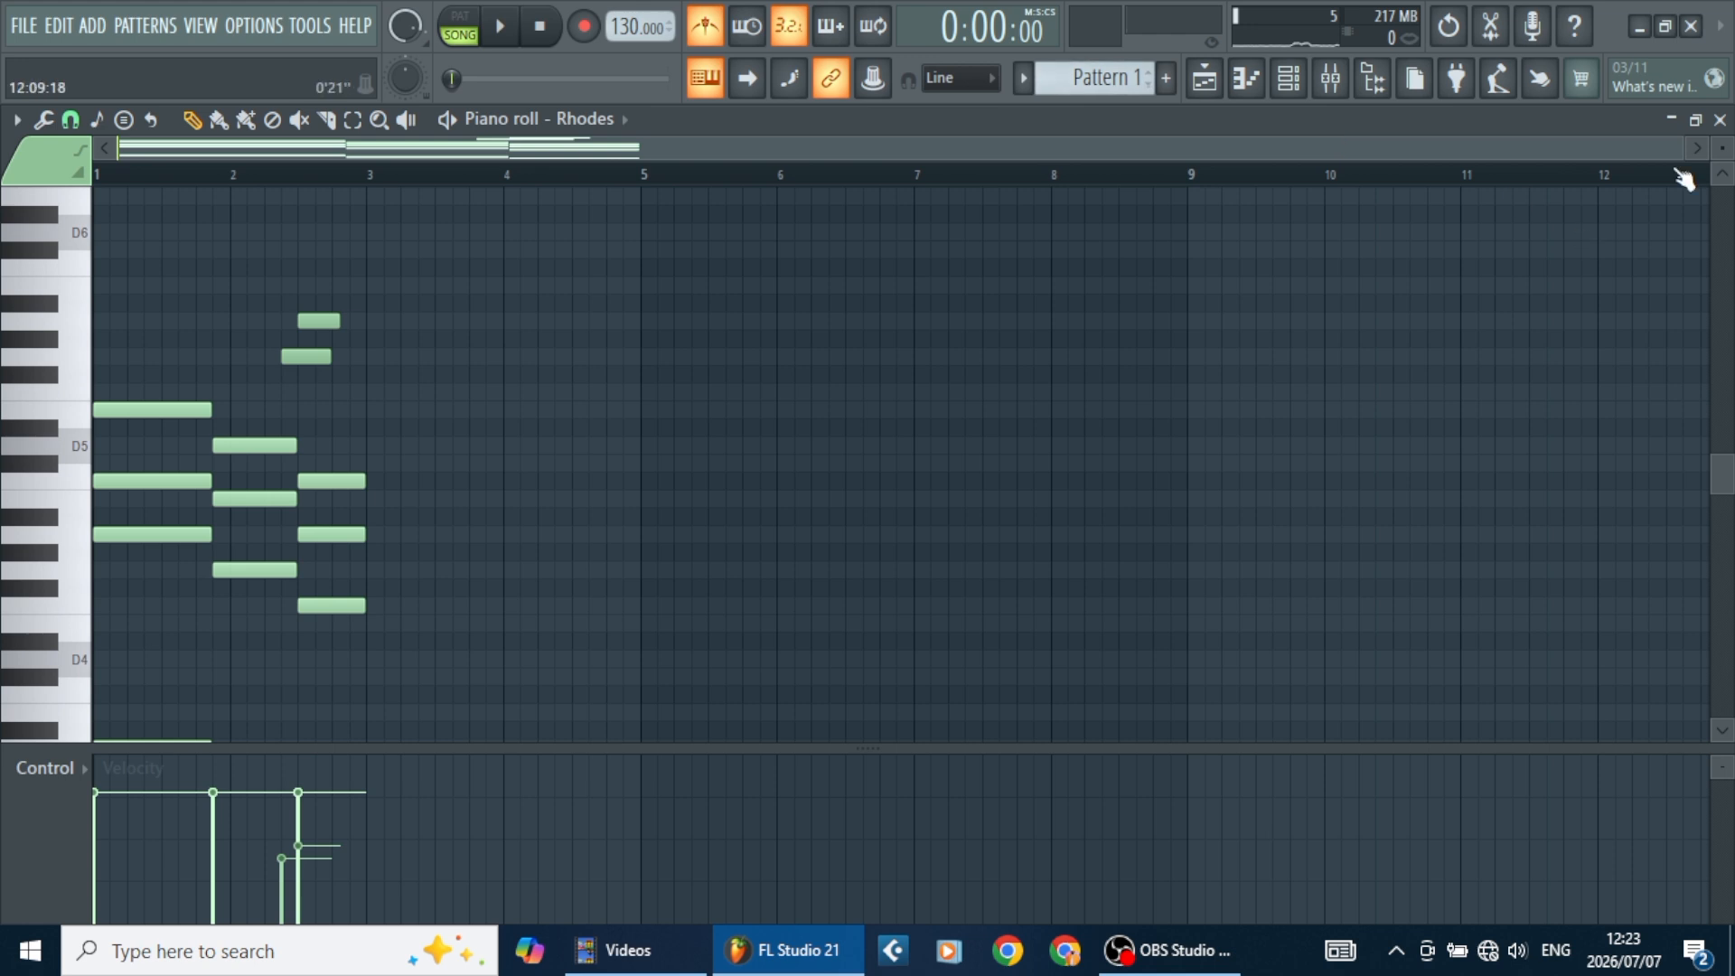
Select all the Rhodes notes in the piano roll and open the Strum tool for them
drag(1678, 146, 678, 299)
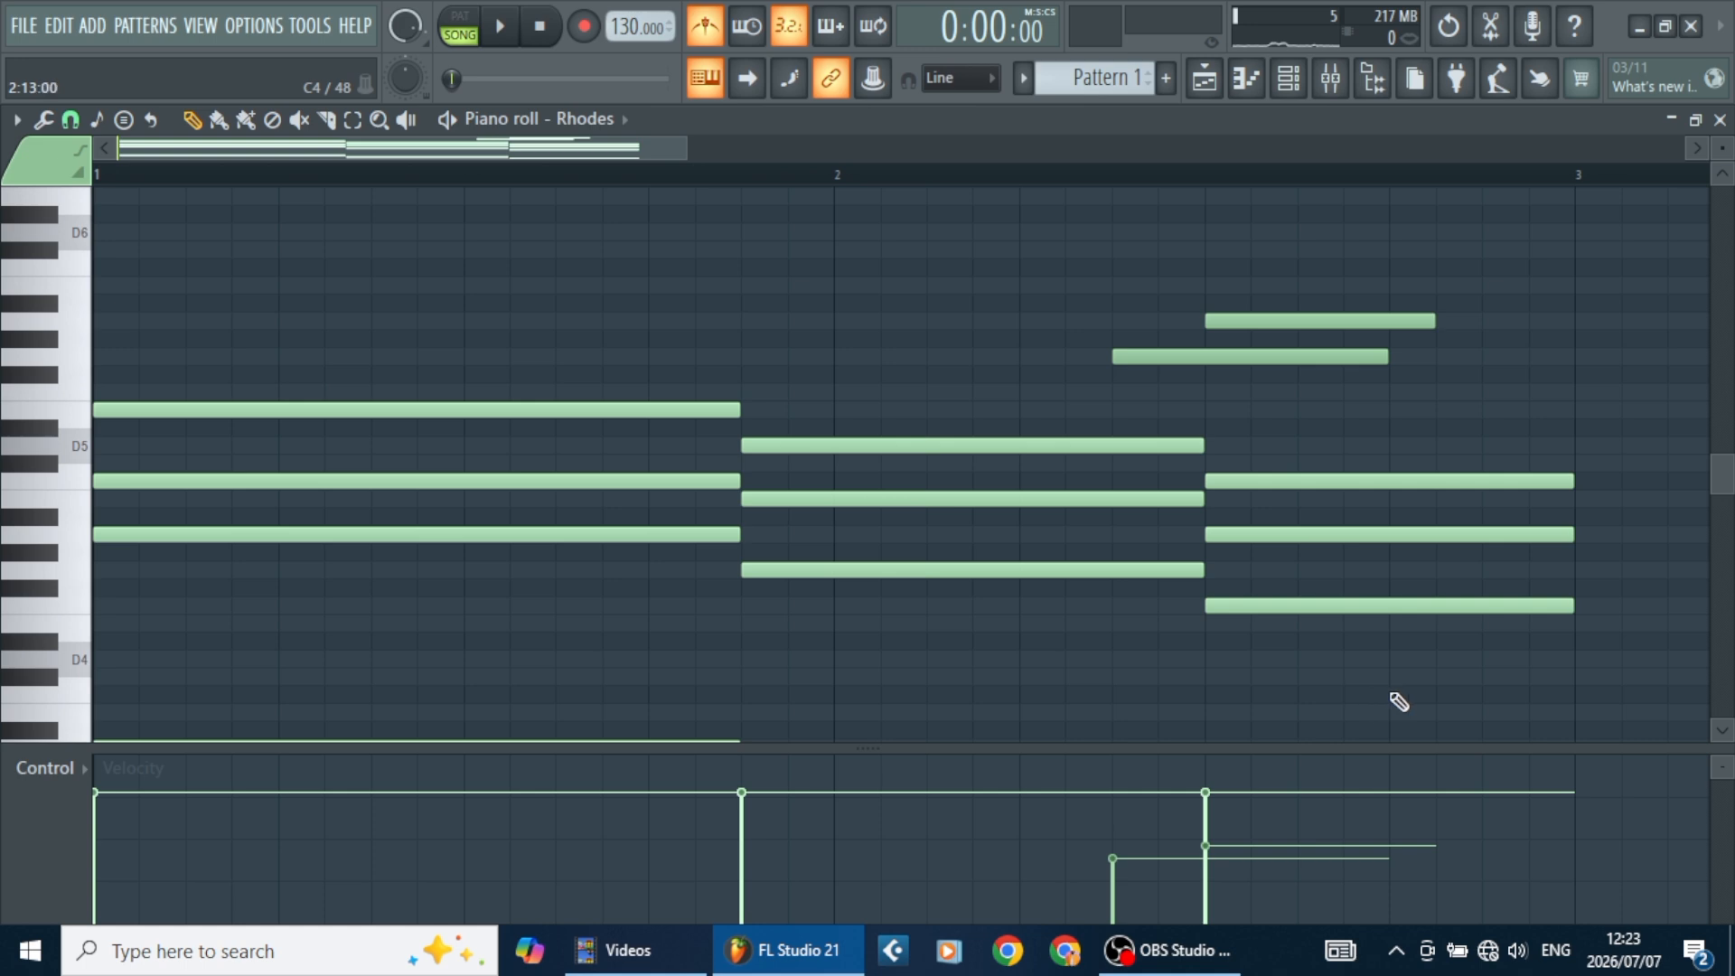
drag(1400, 703, 5, 65)
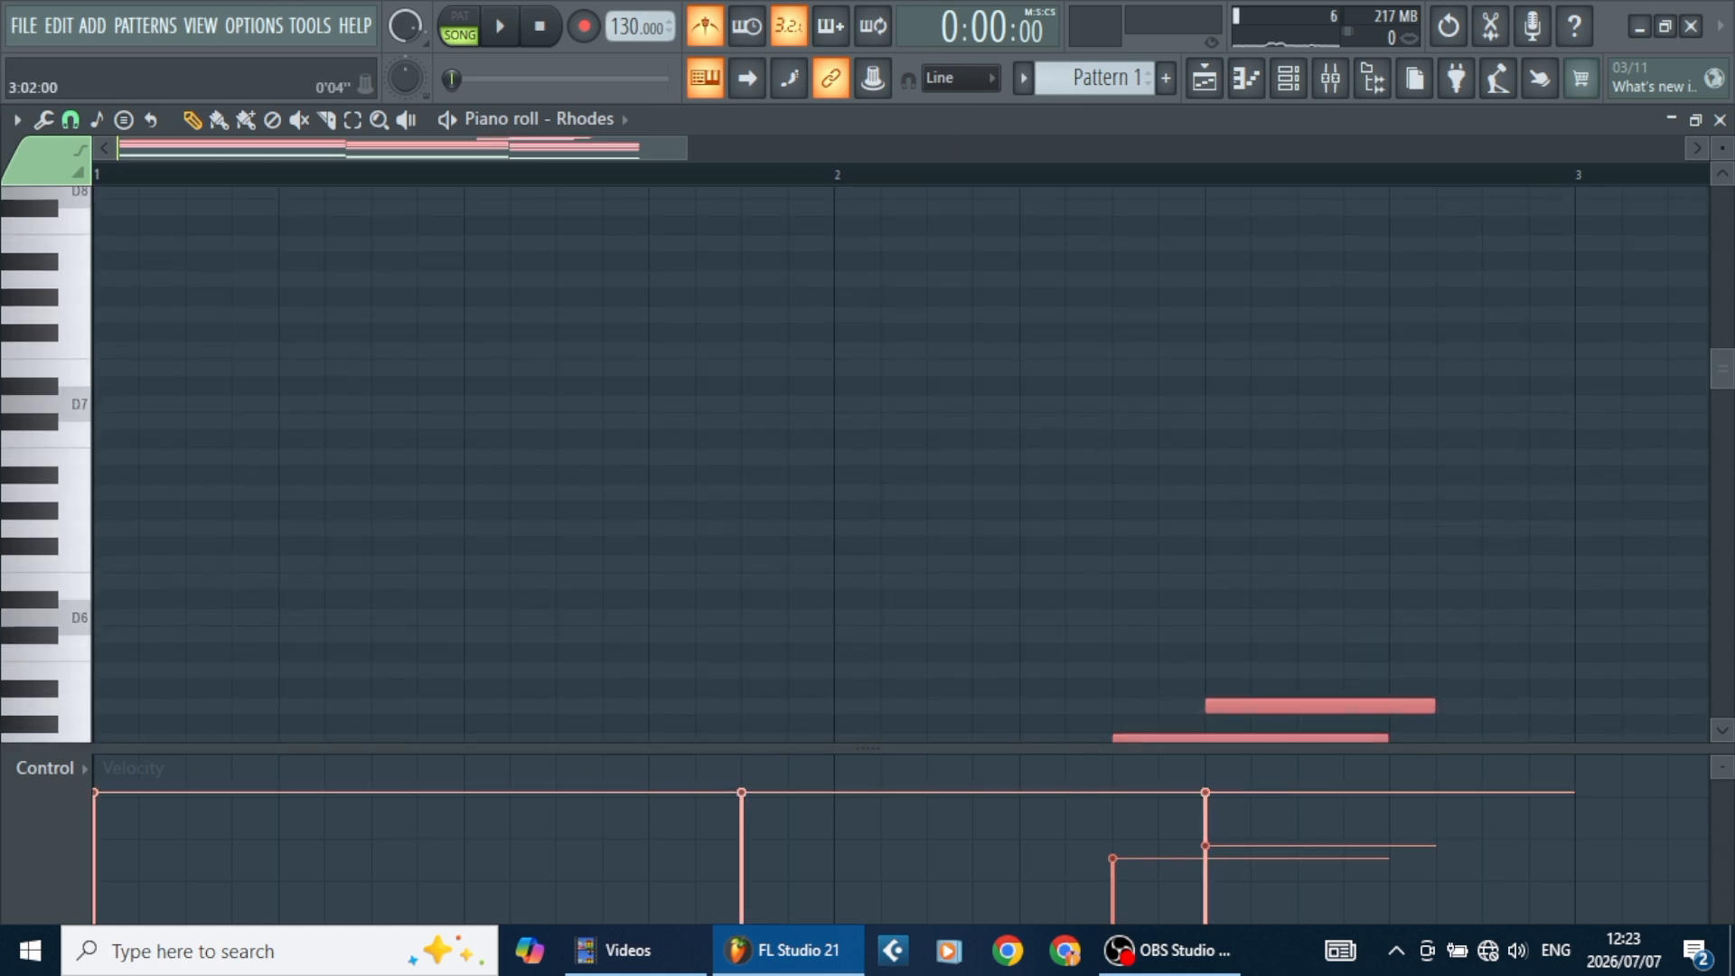
drag(1708, 371, 1722, 470)
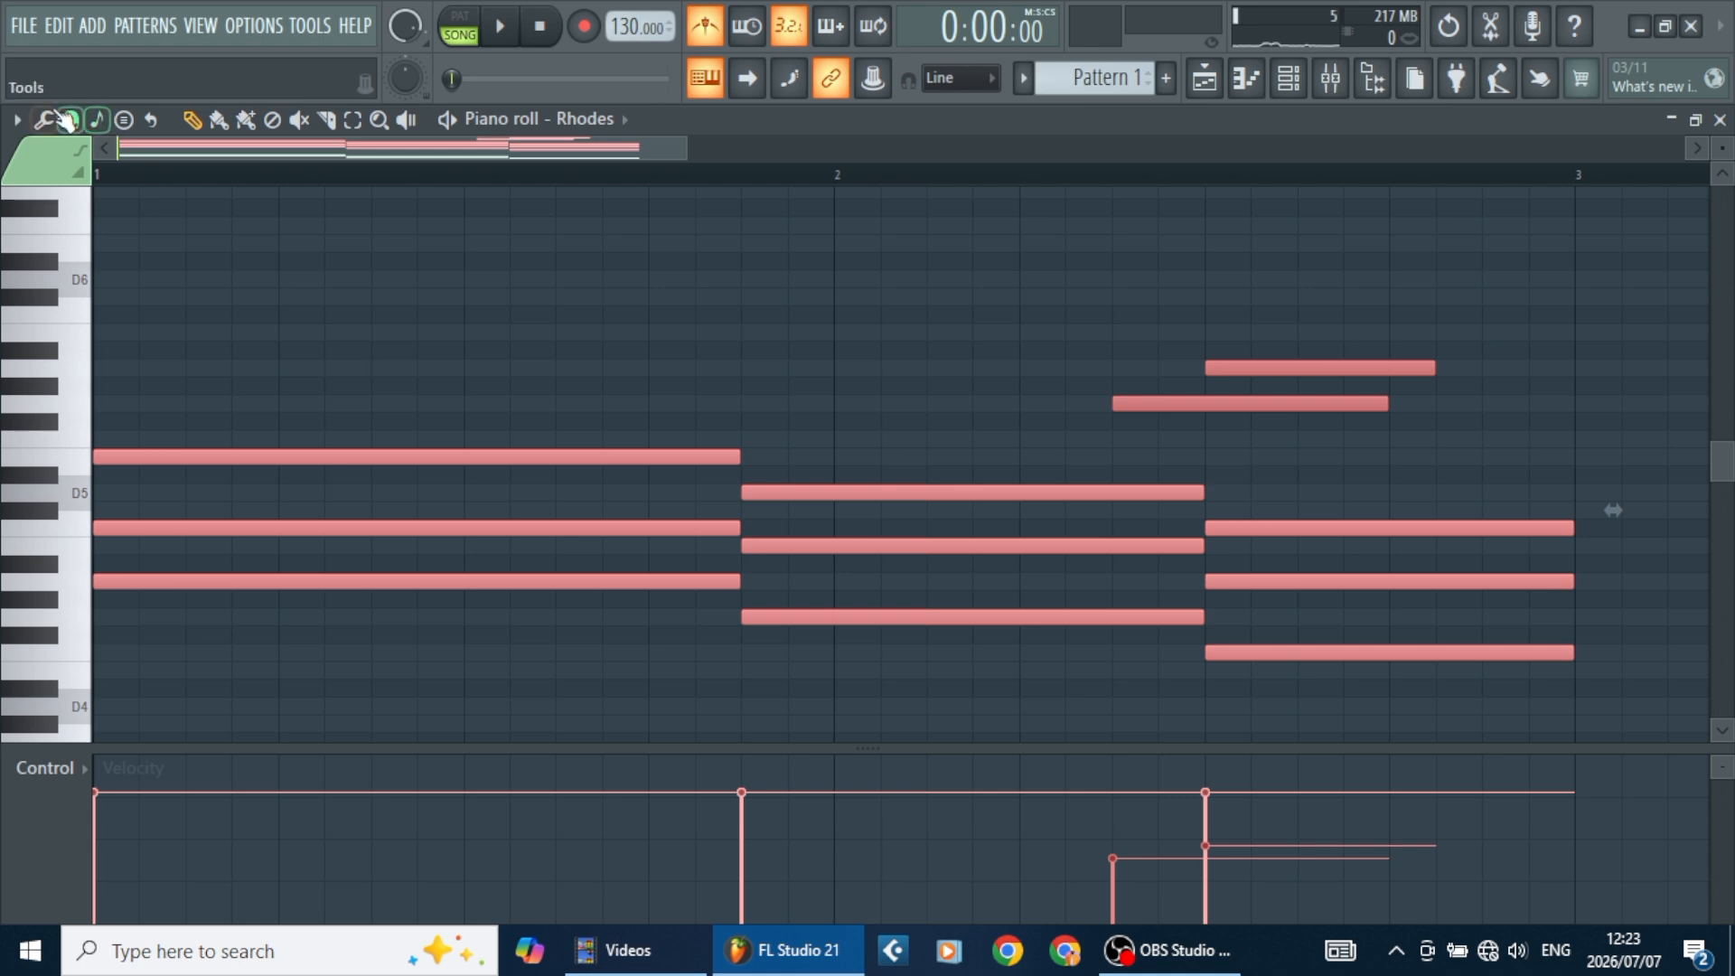
click(18, 121)
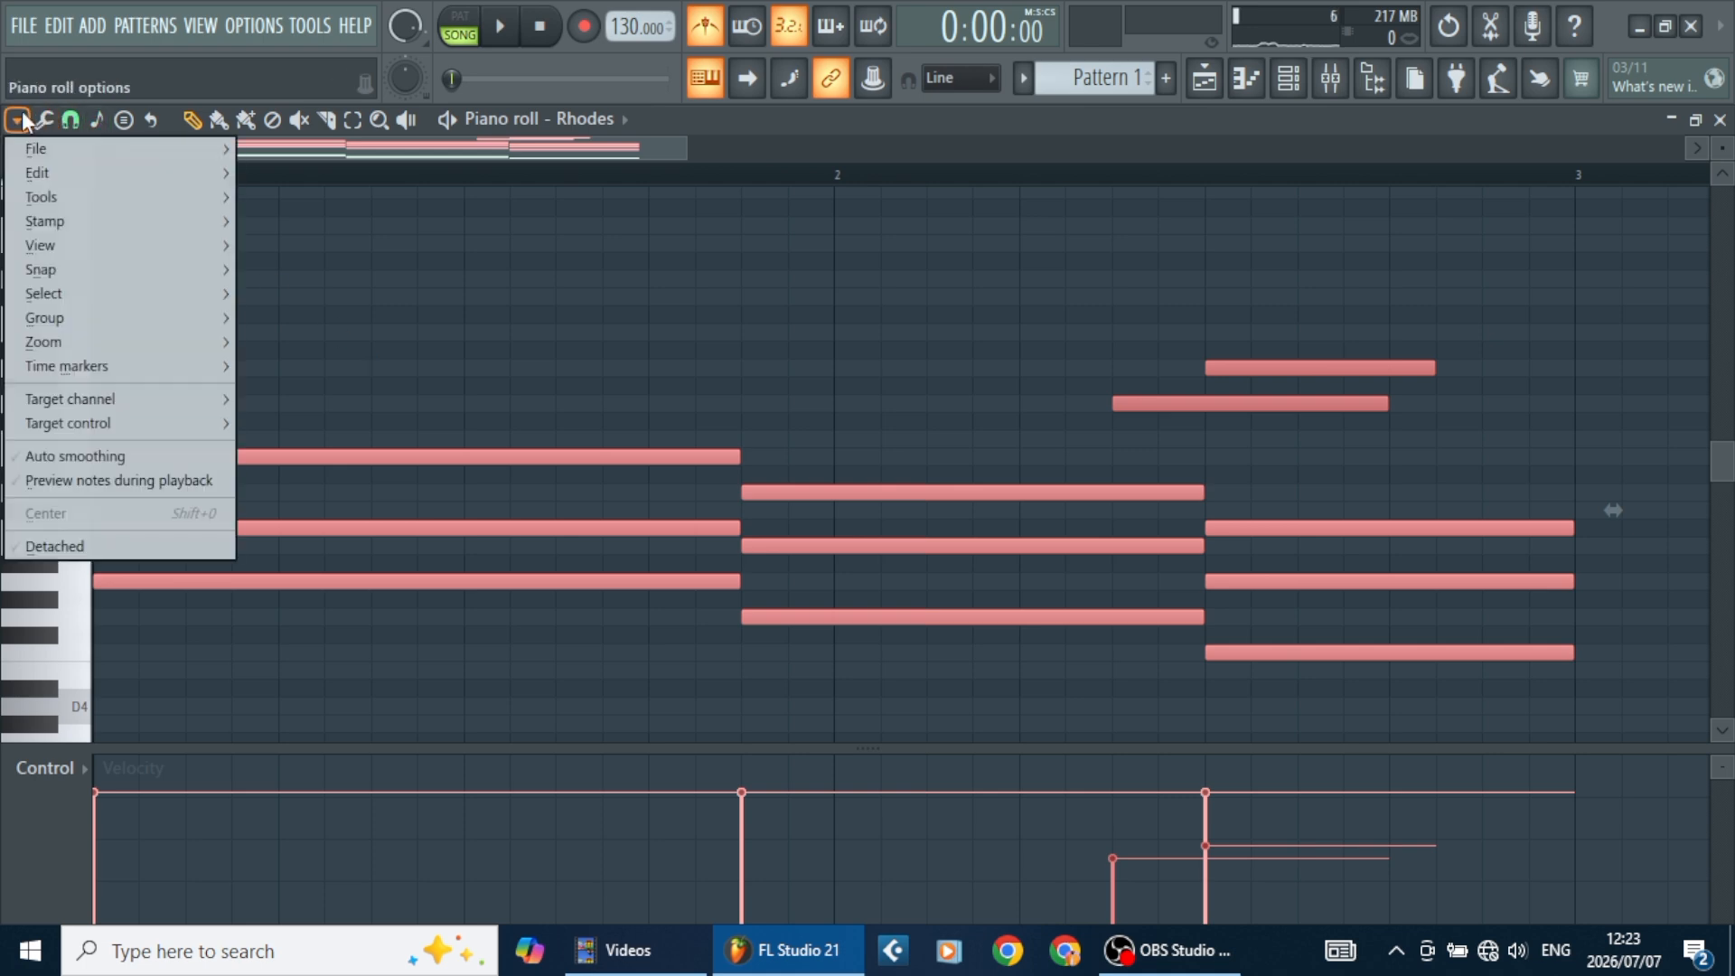
click(18, 120)
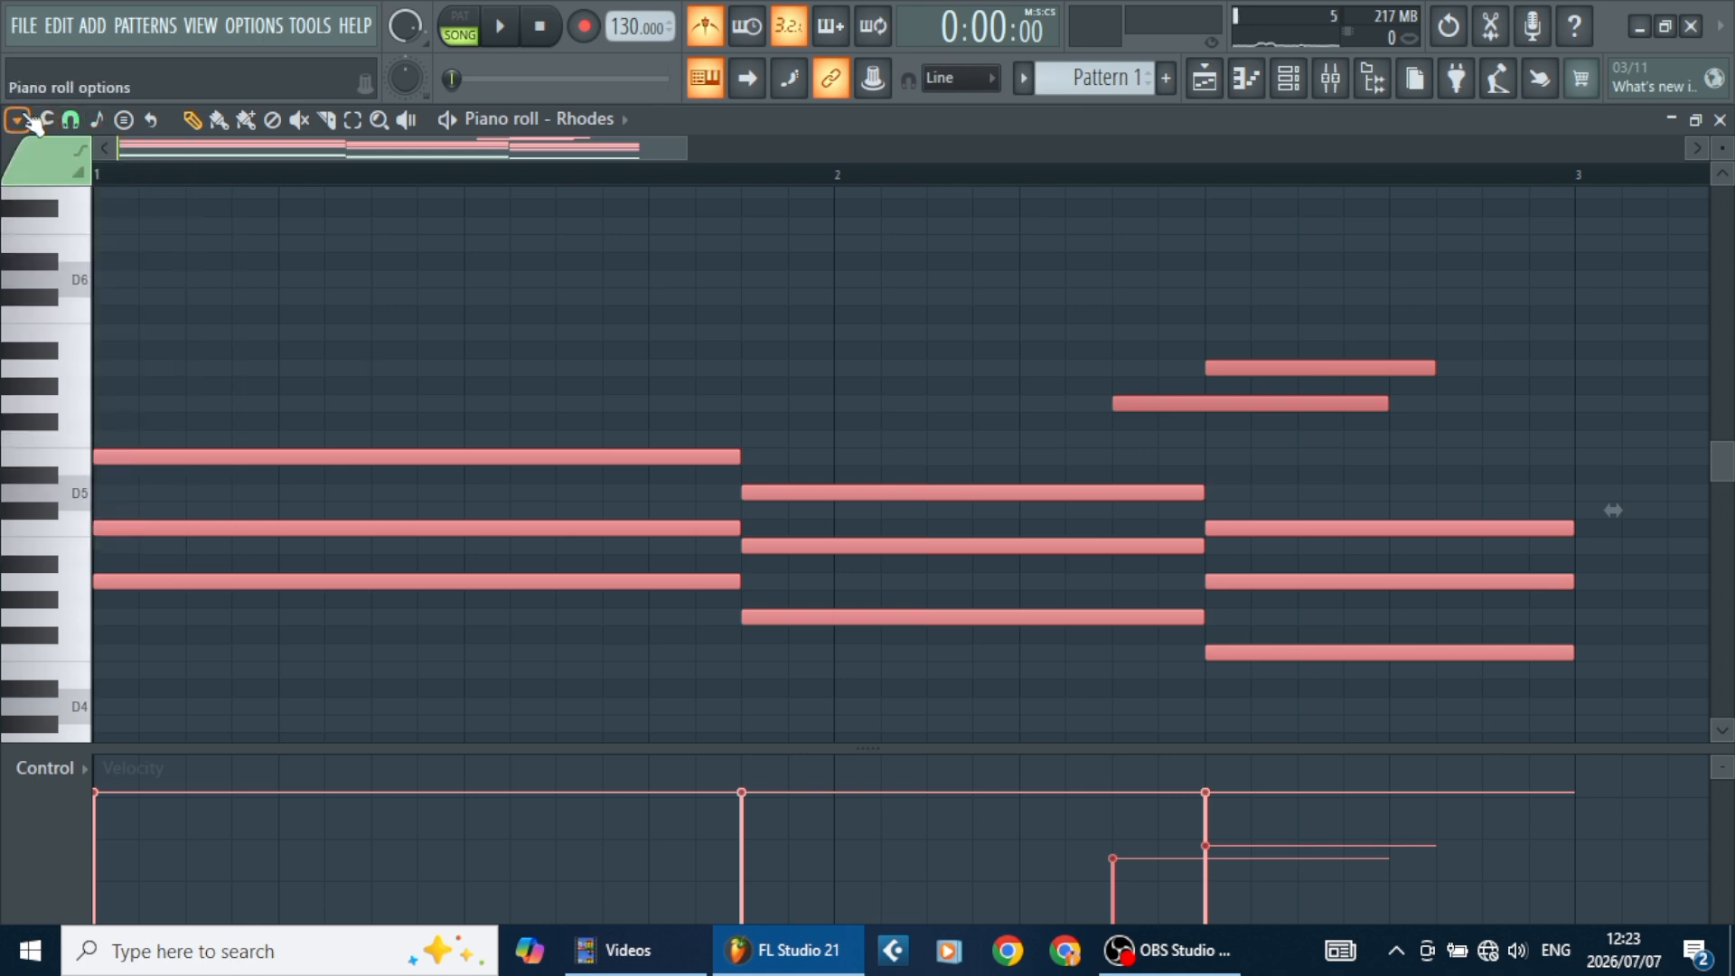
click(42, 120)
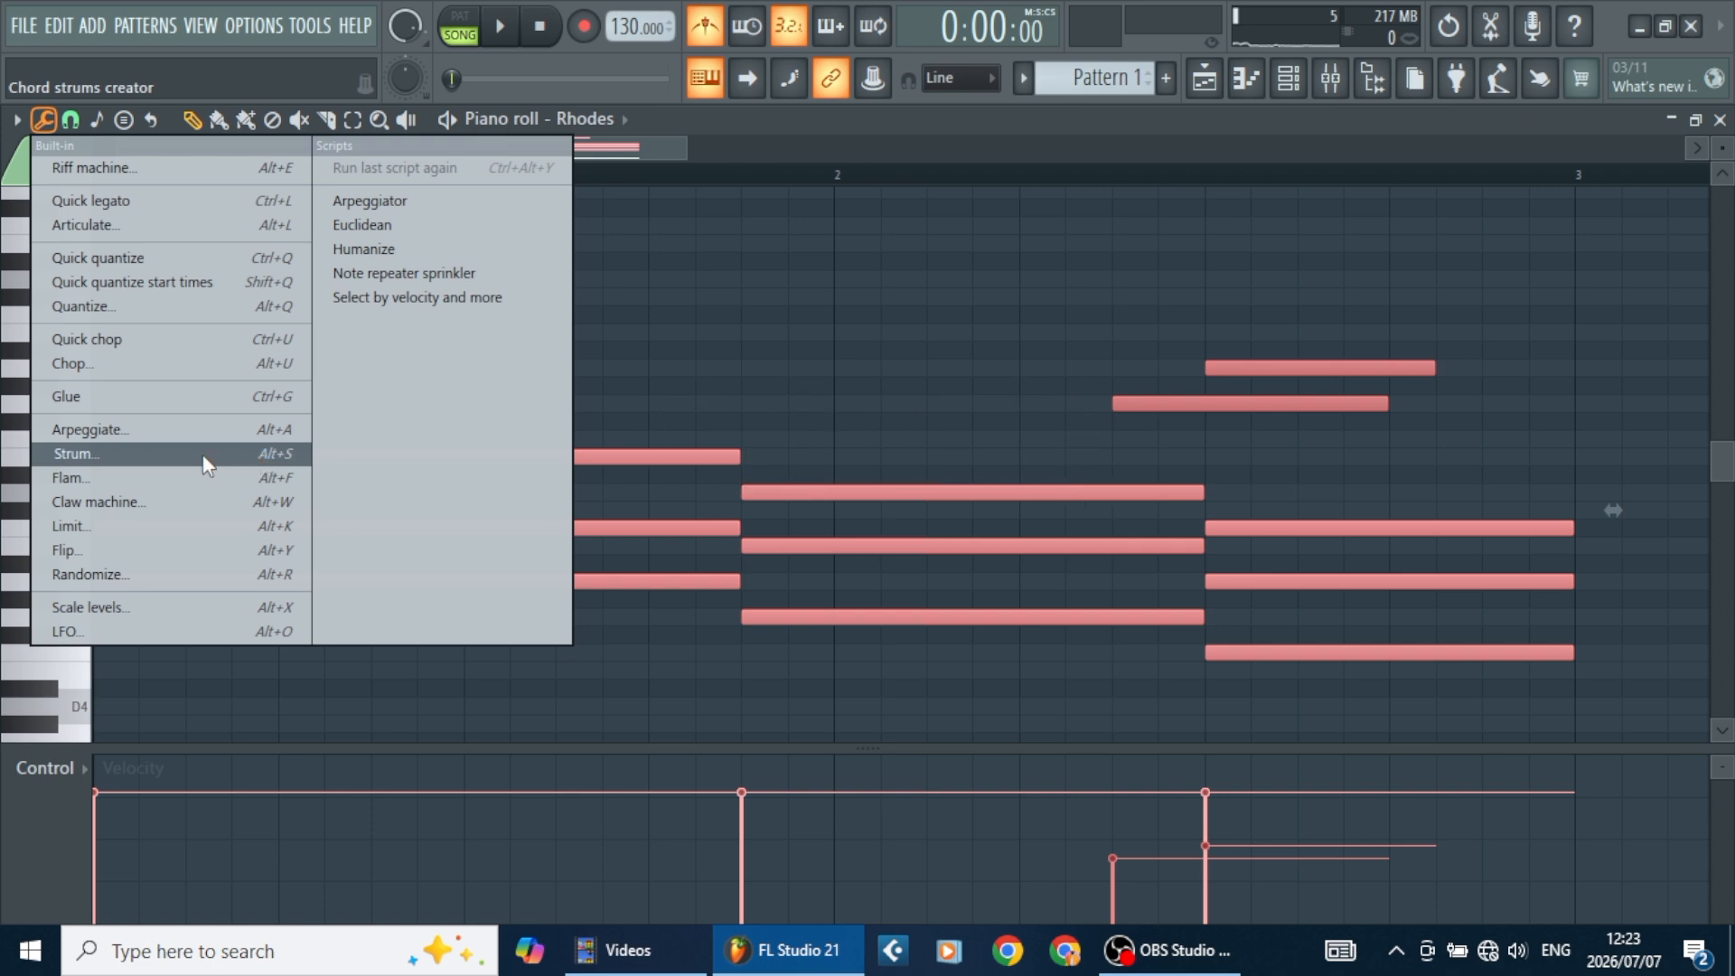
click(115, 465)
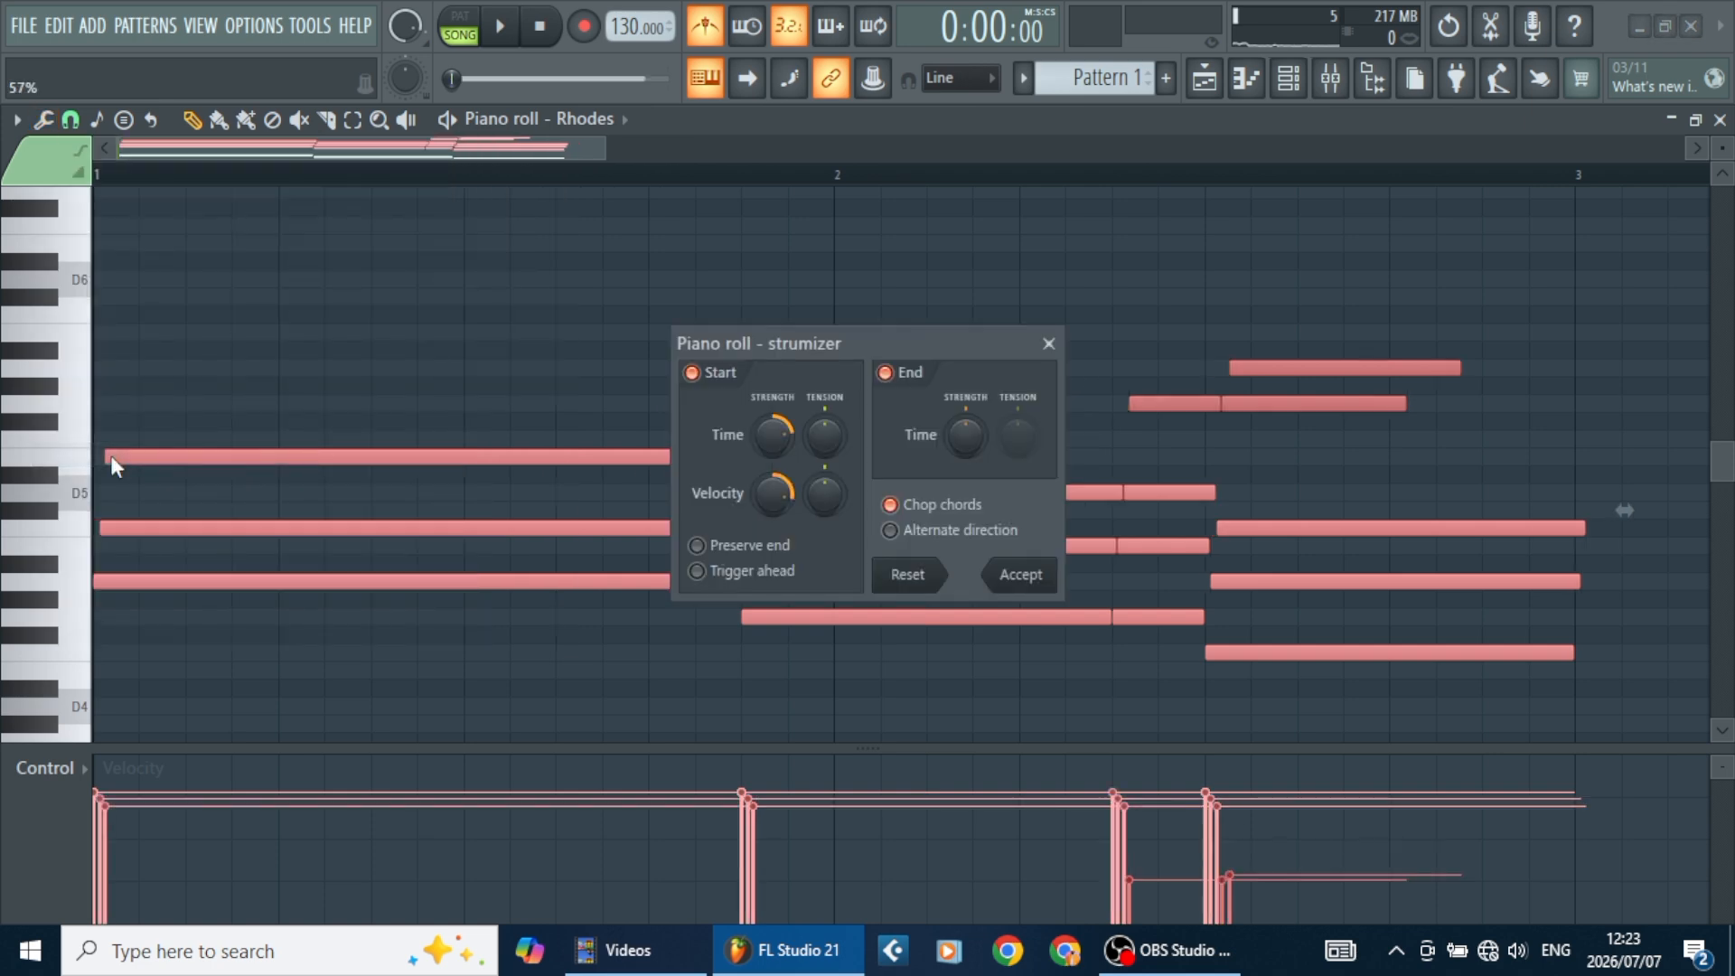
Zero the strum's start velocity strength and raise its start time strength to 0:09 while auditioning the chords
drag(768, 436, 774, 530)
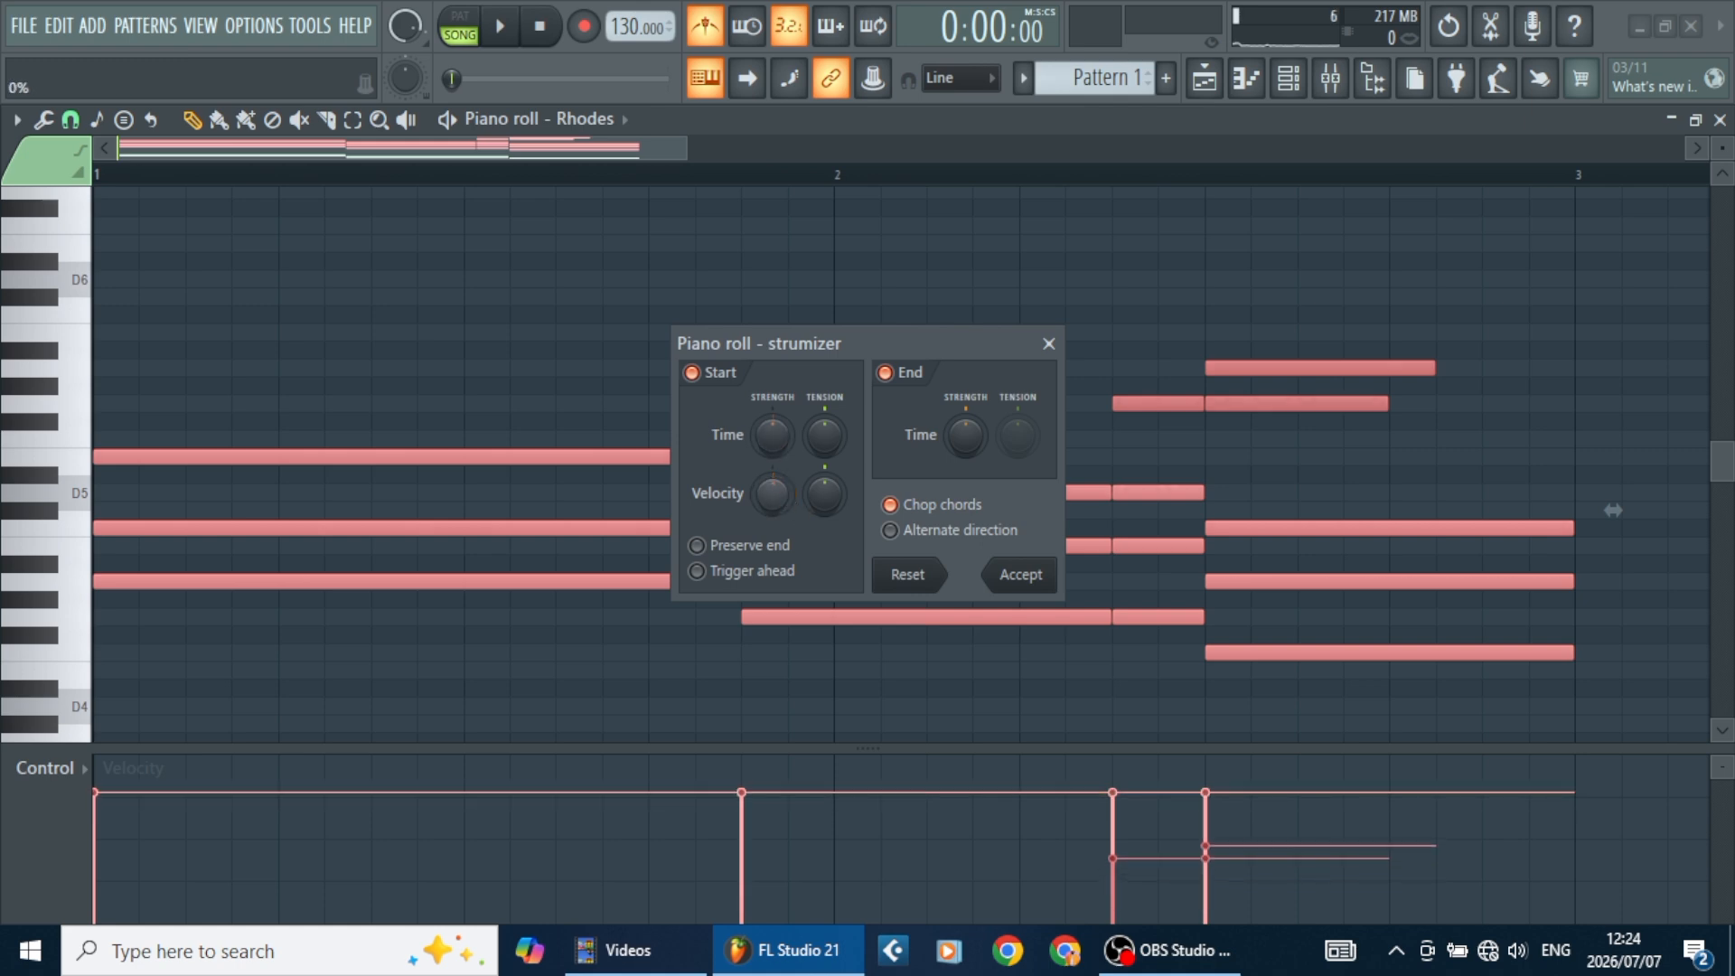
drag(836, 346, 999, 134)
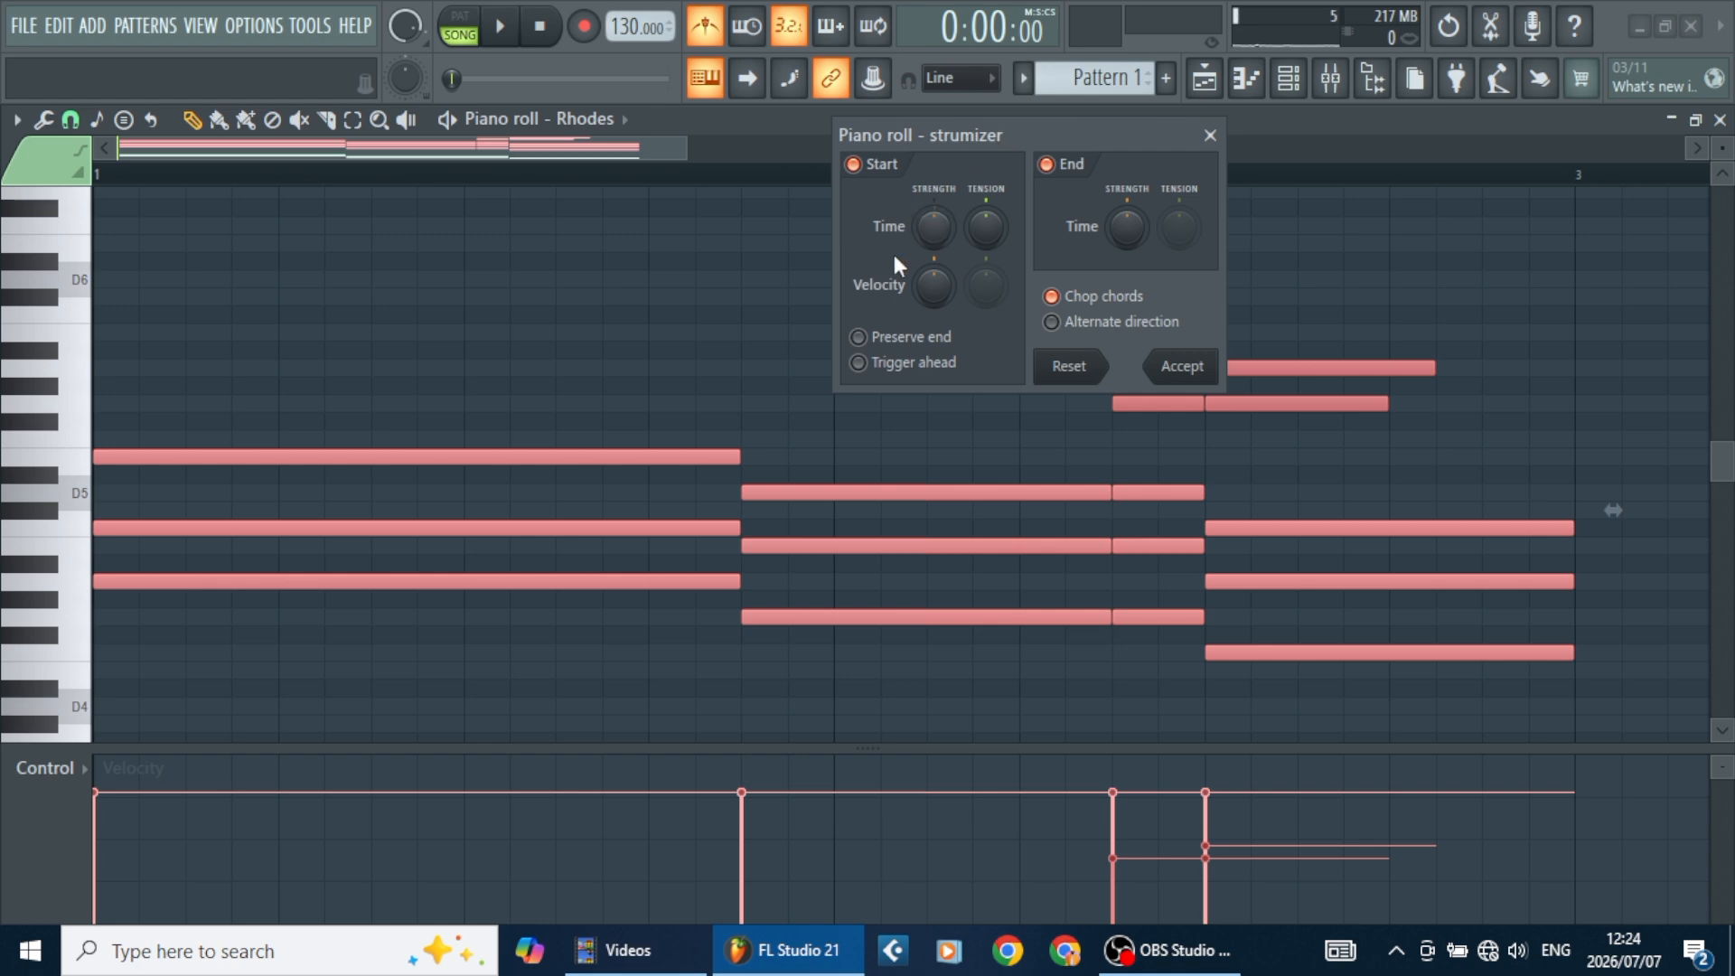
drag(934, 226, 934, 190)
key(space)
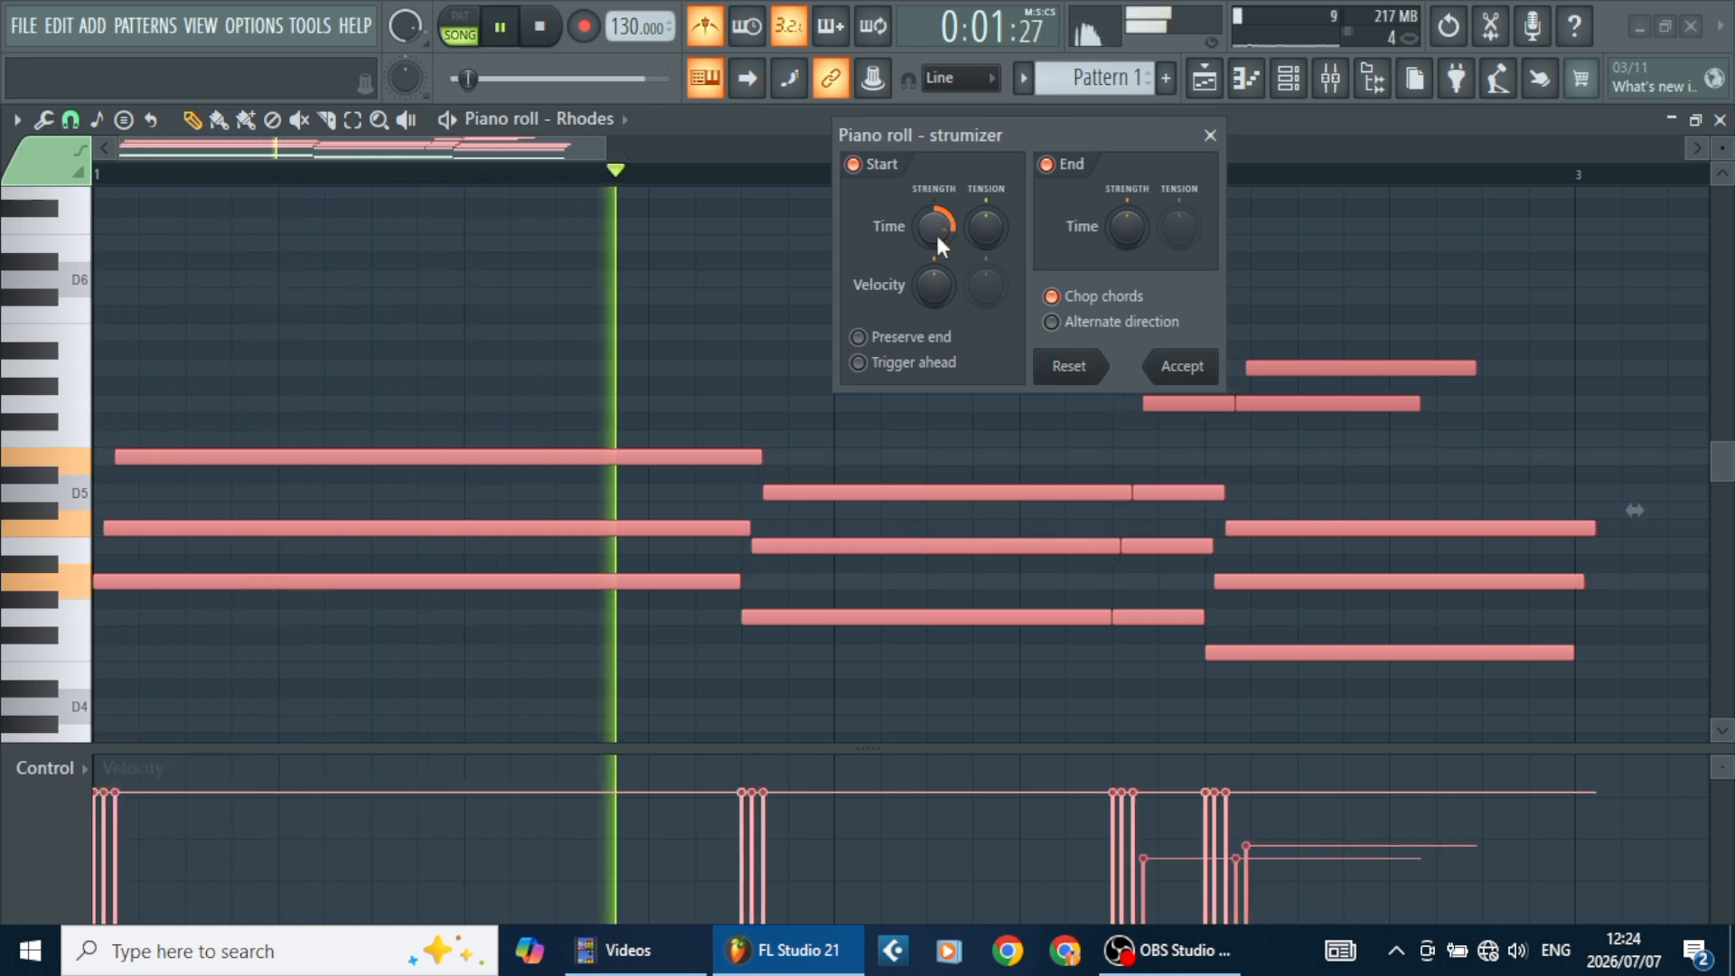
drag(940, 244, 938, 226)
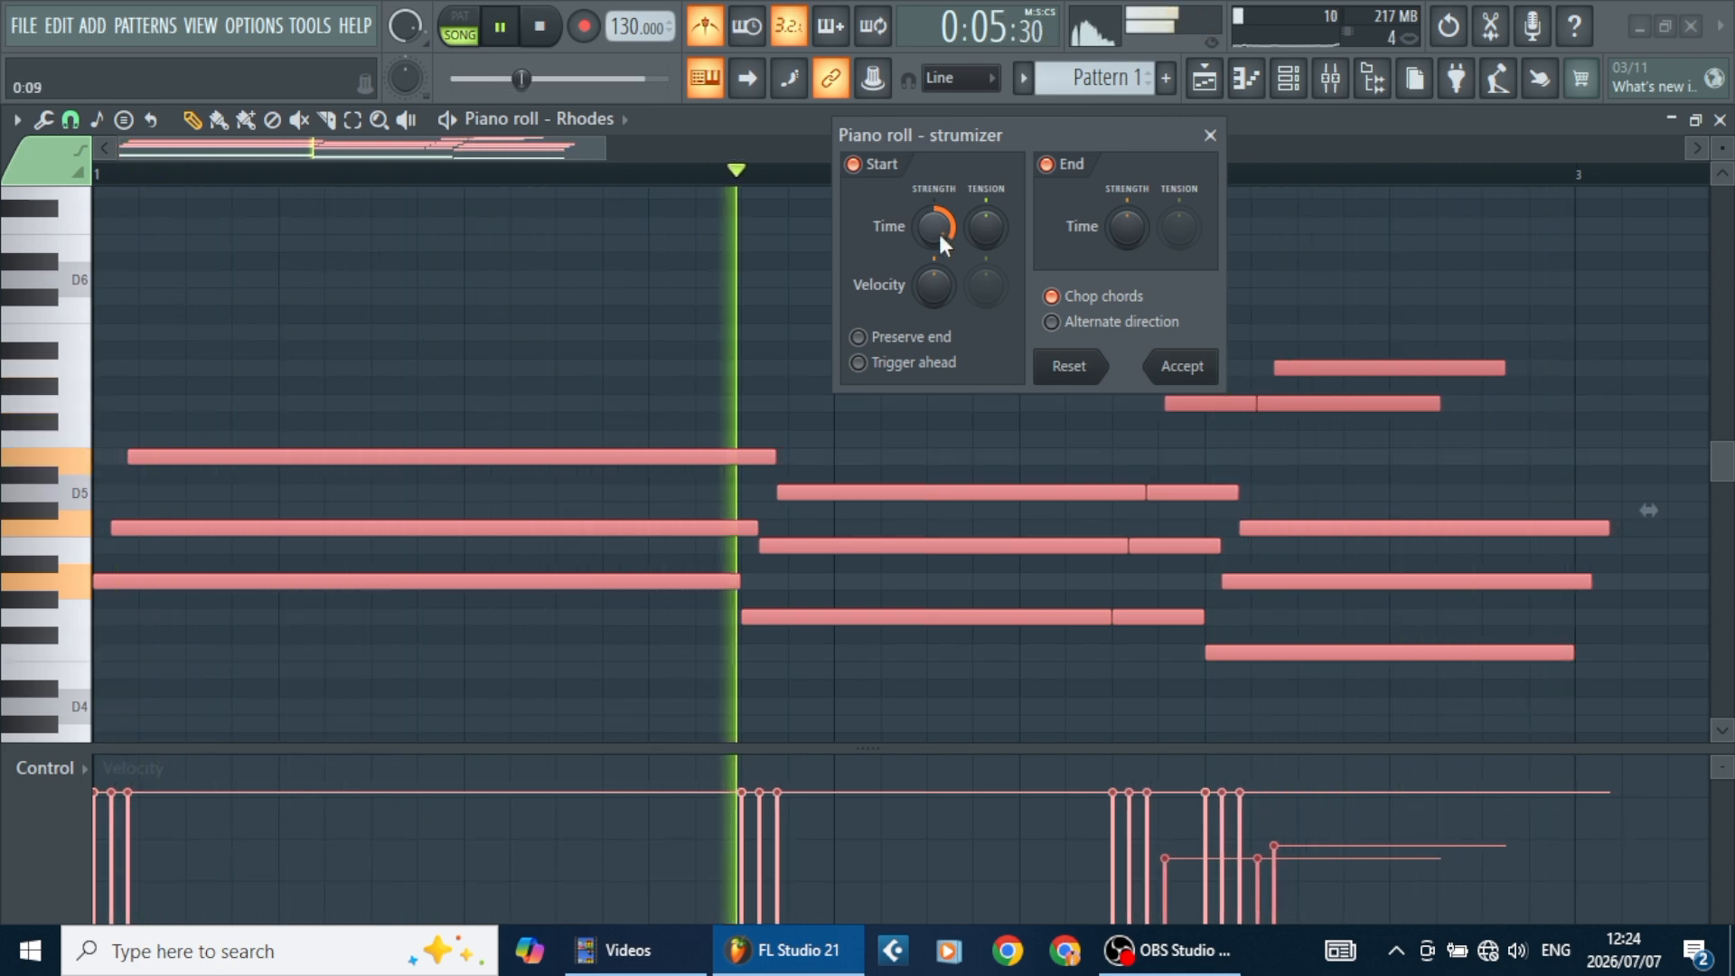
key(space)
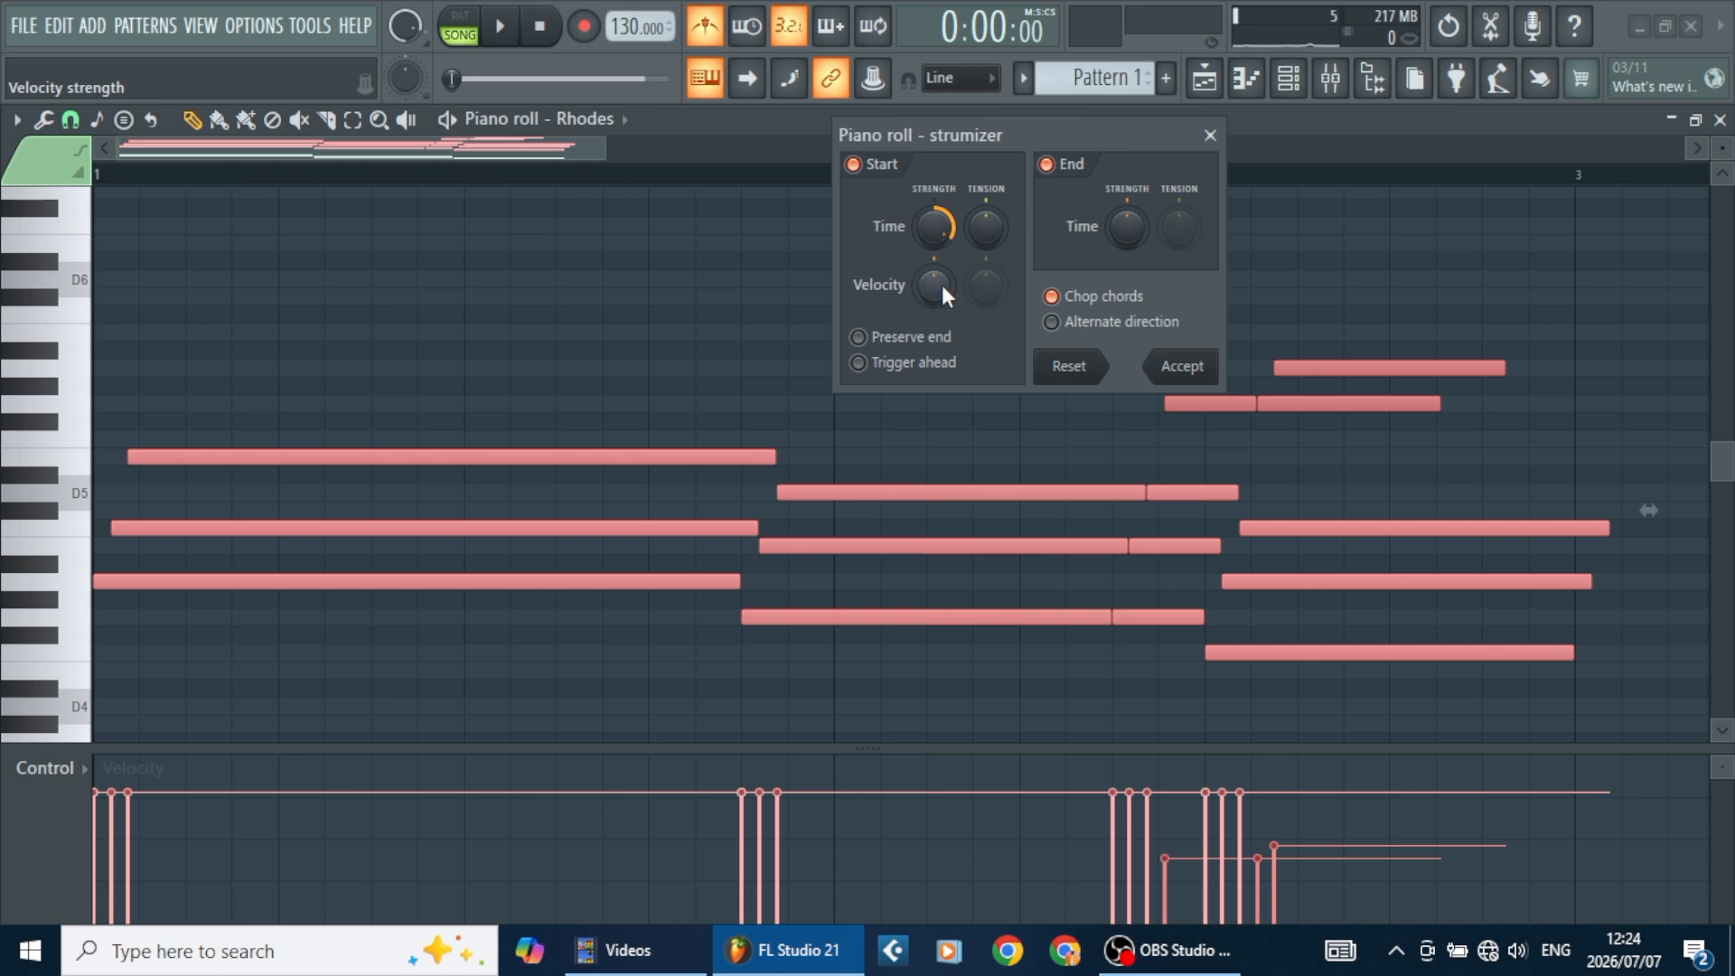
Try a strongly negative and a strongly positive start velocity strength while playing the strummed chords
drag(945, 294, 944, 356)
key(space)
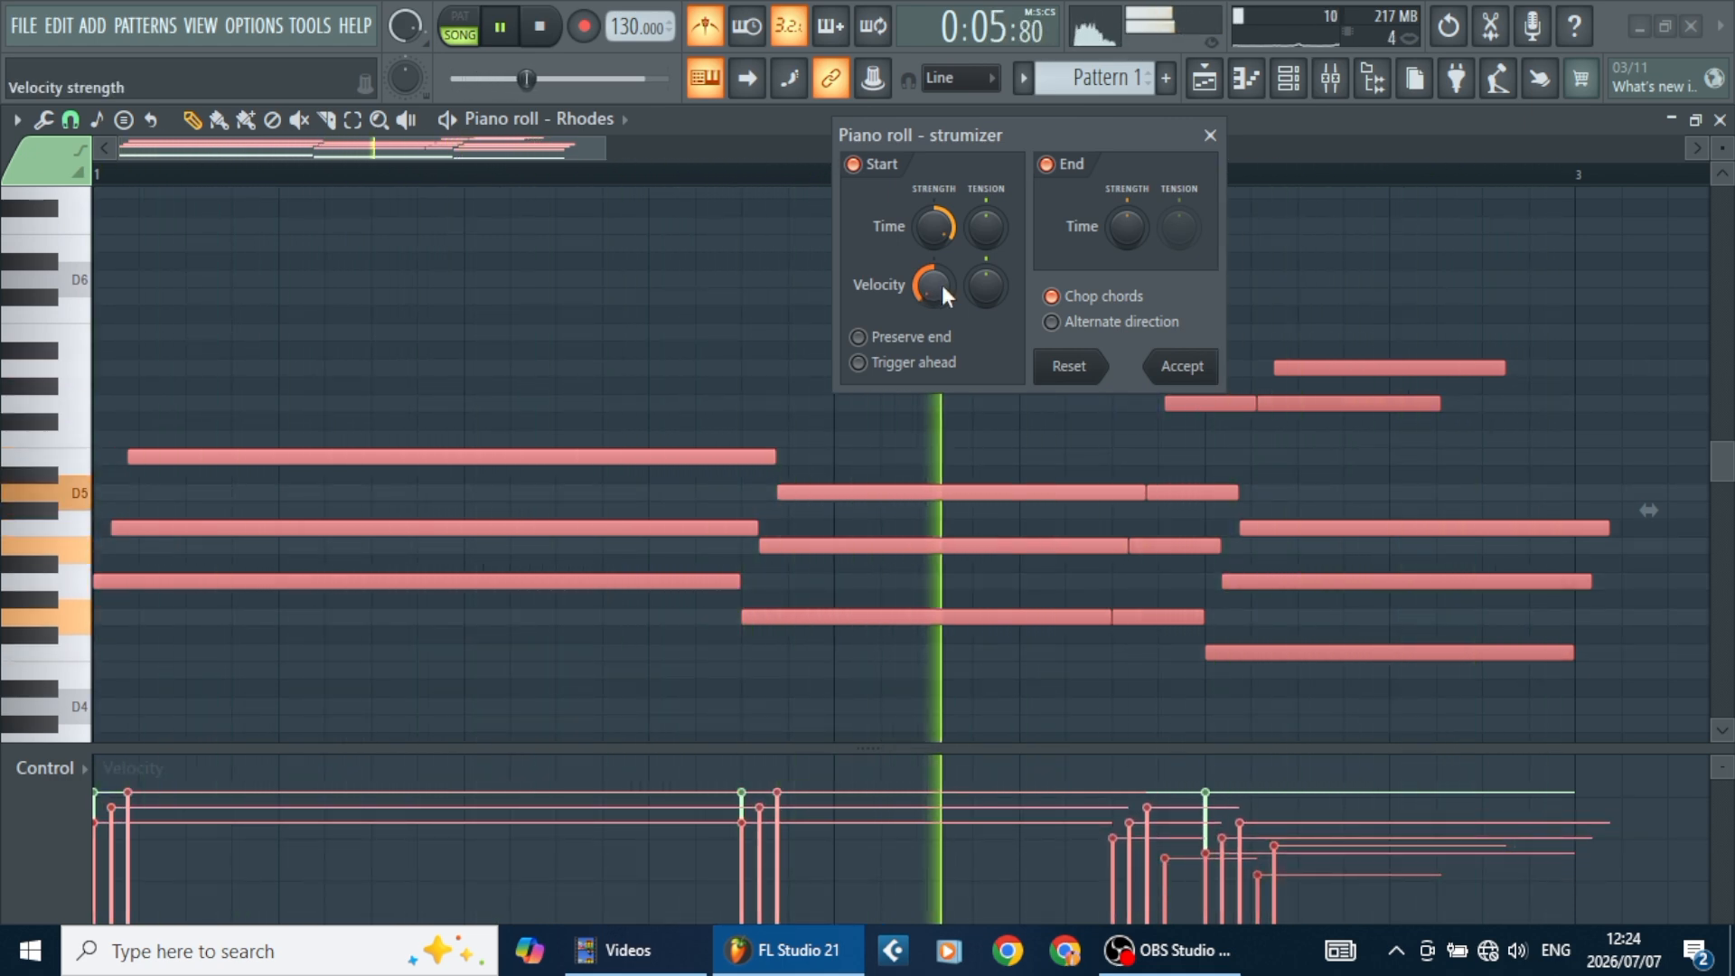
key(space)
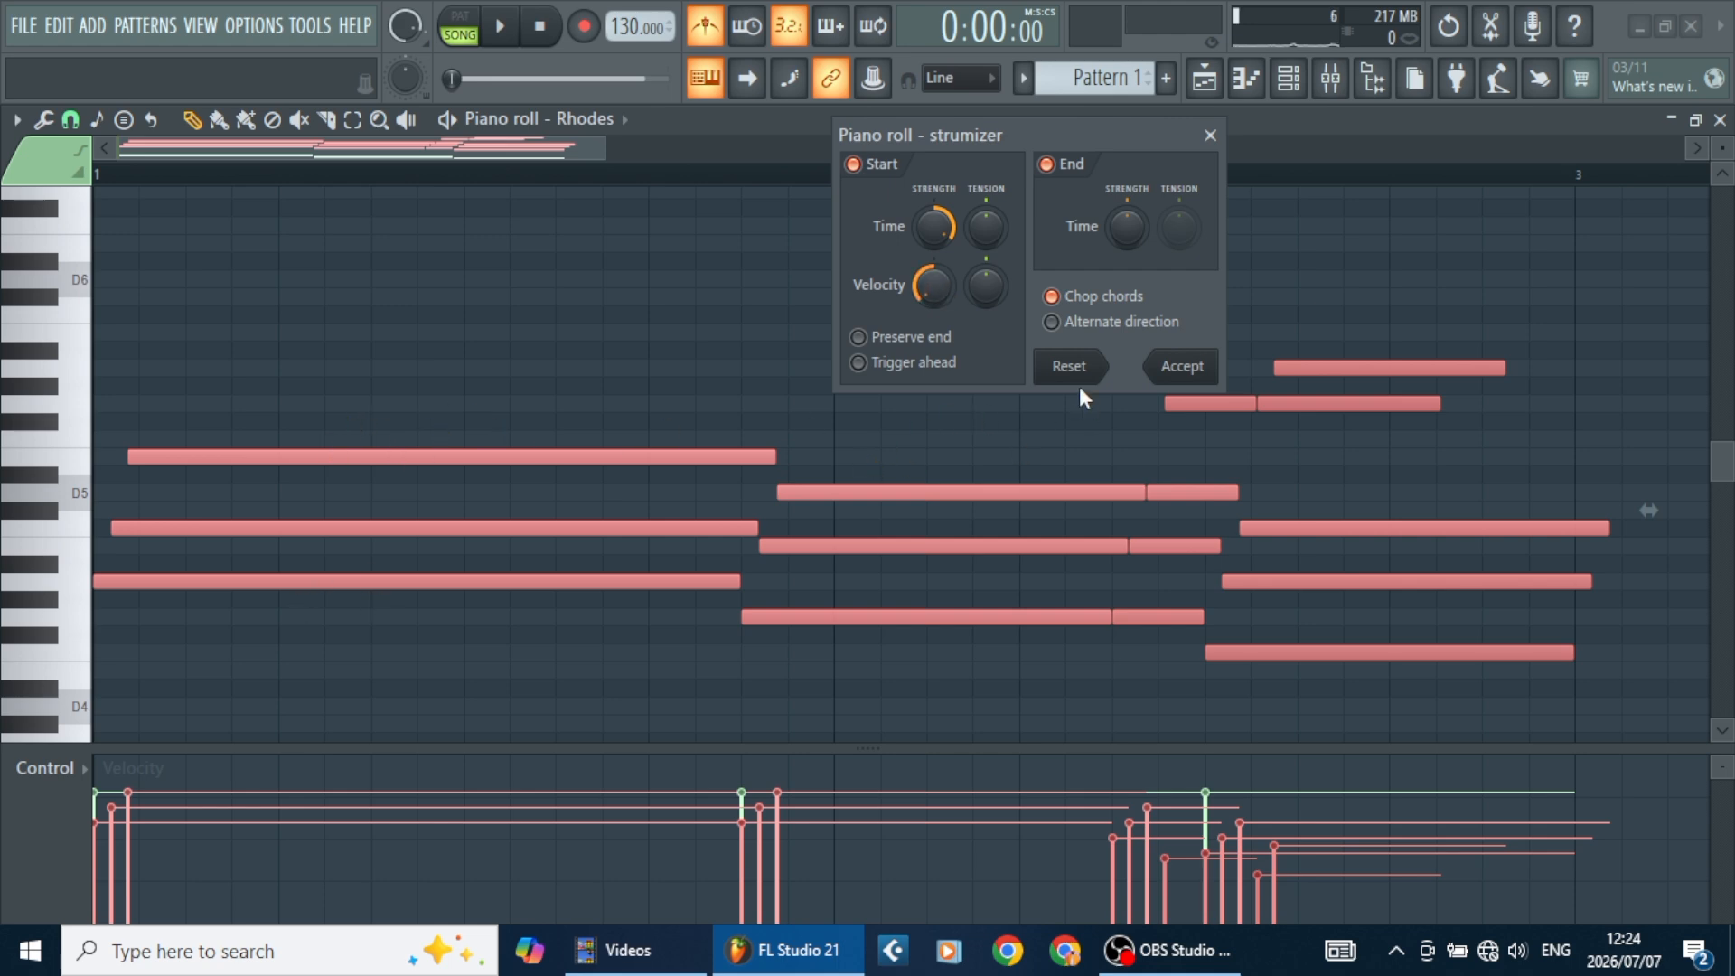
mouse_move(934, 285)
mouse_down()
mouse_move(934, 339)
mouse_move(933, 285)
mouse_up()
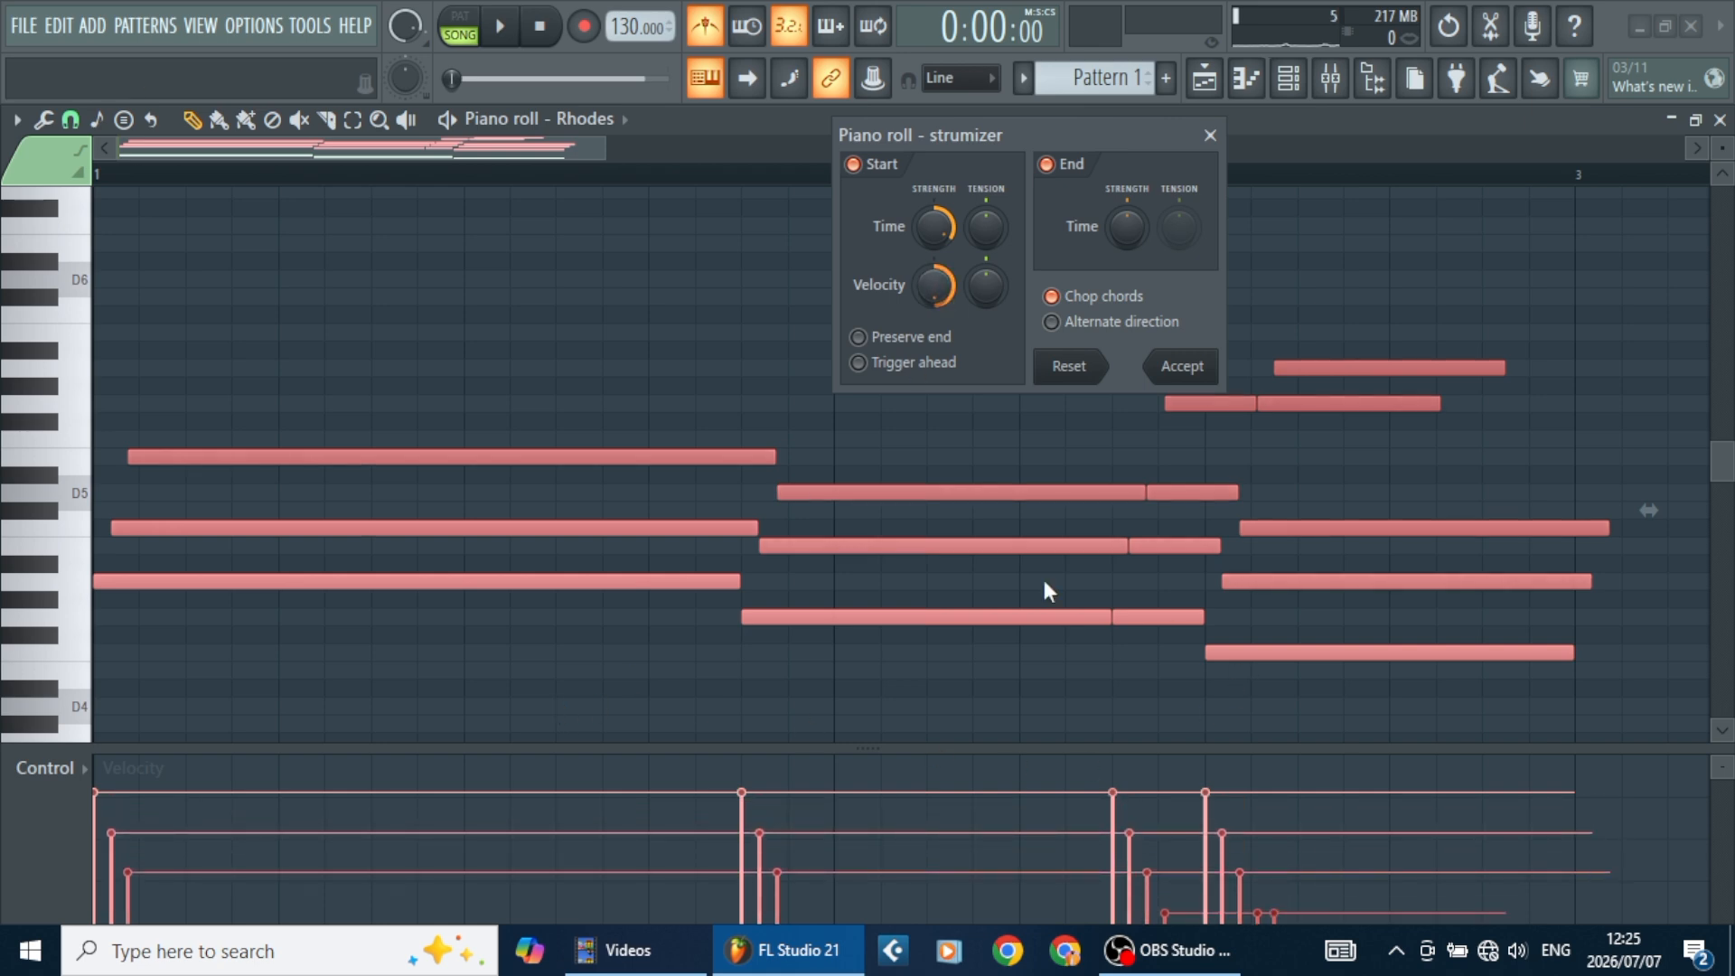
key(space)
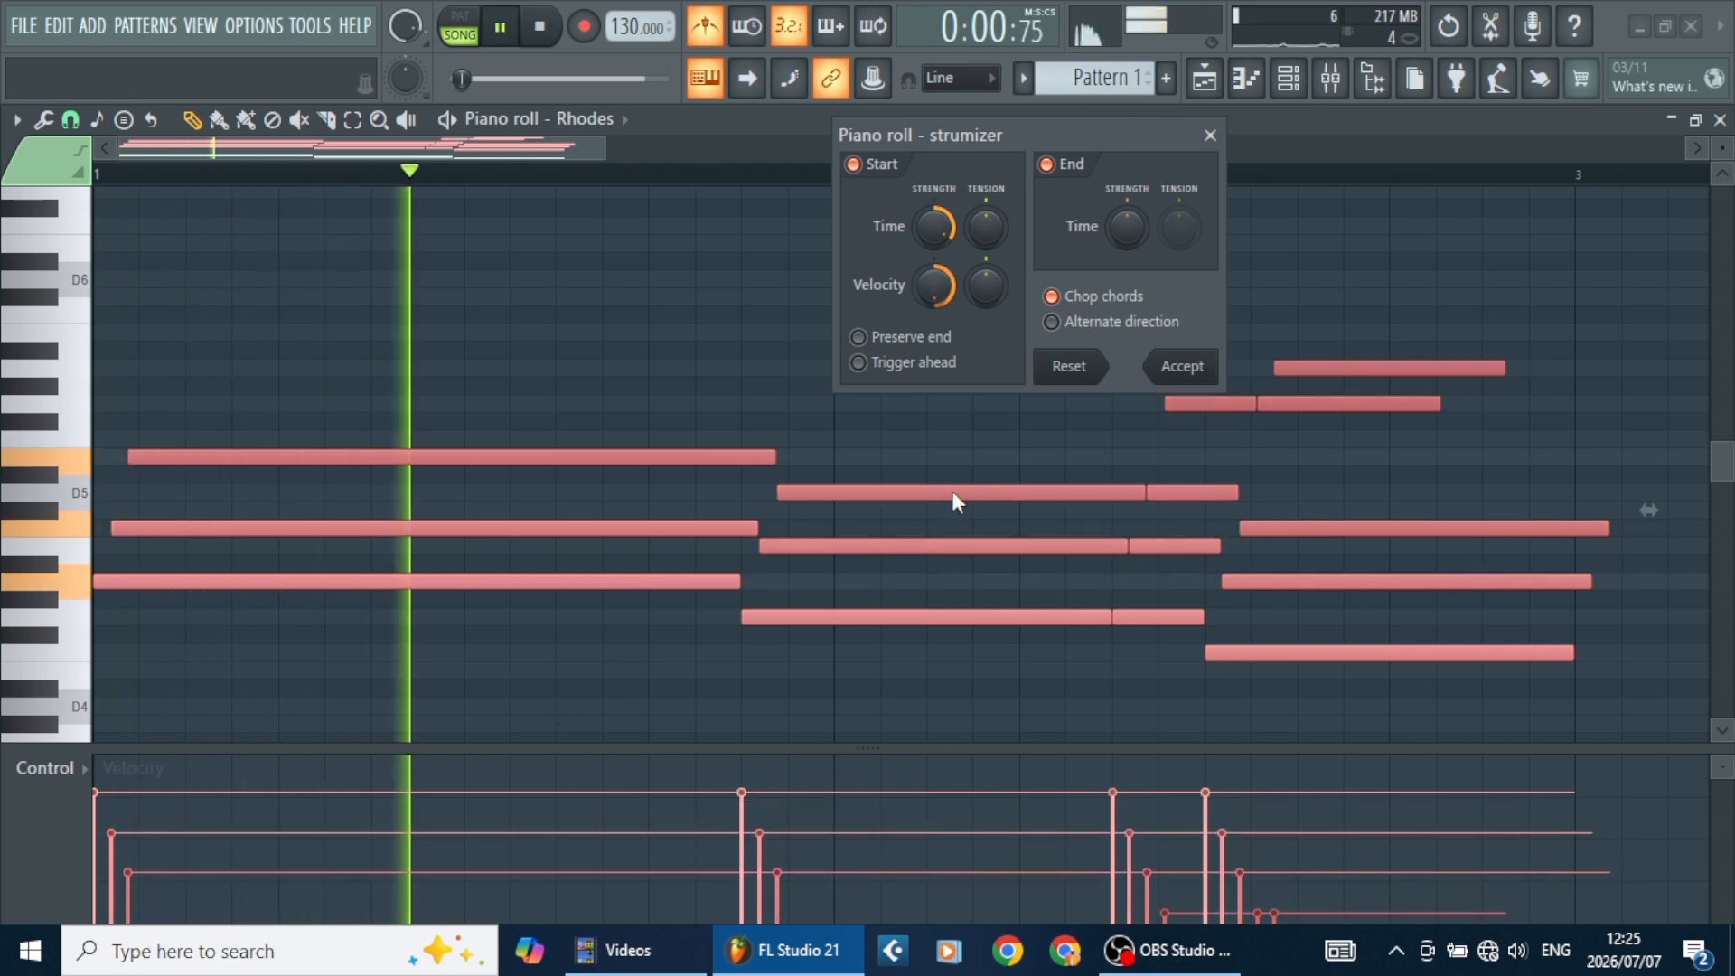
Set the start velocity strength to 39%, slightly reduce the start time strength, and accept the strum
drag(936, 298, 935, 342)
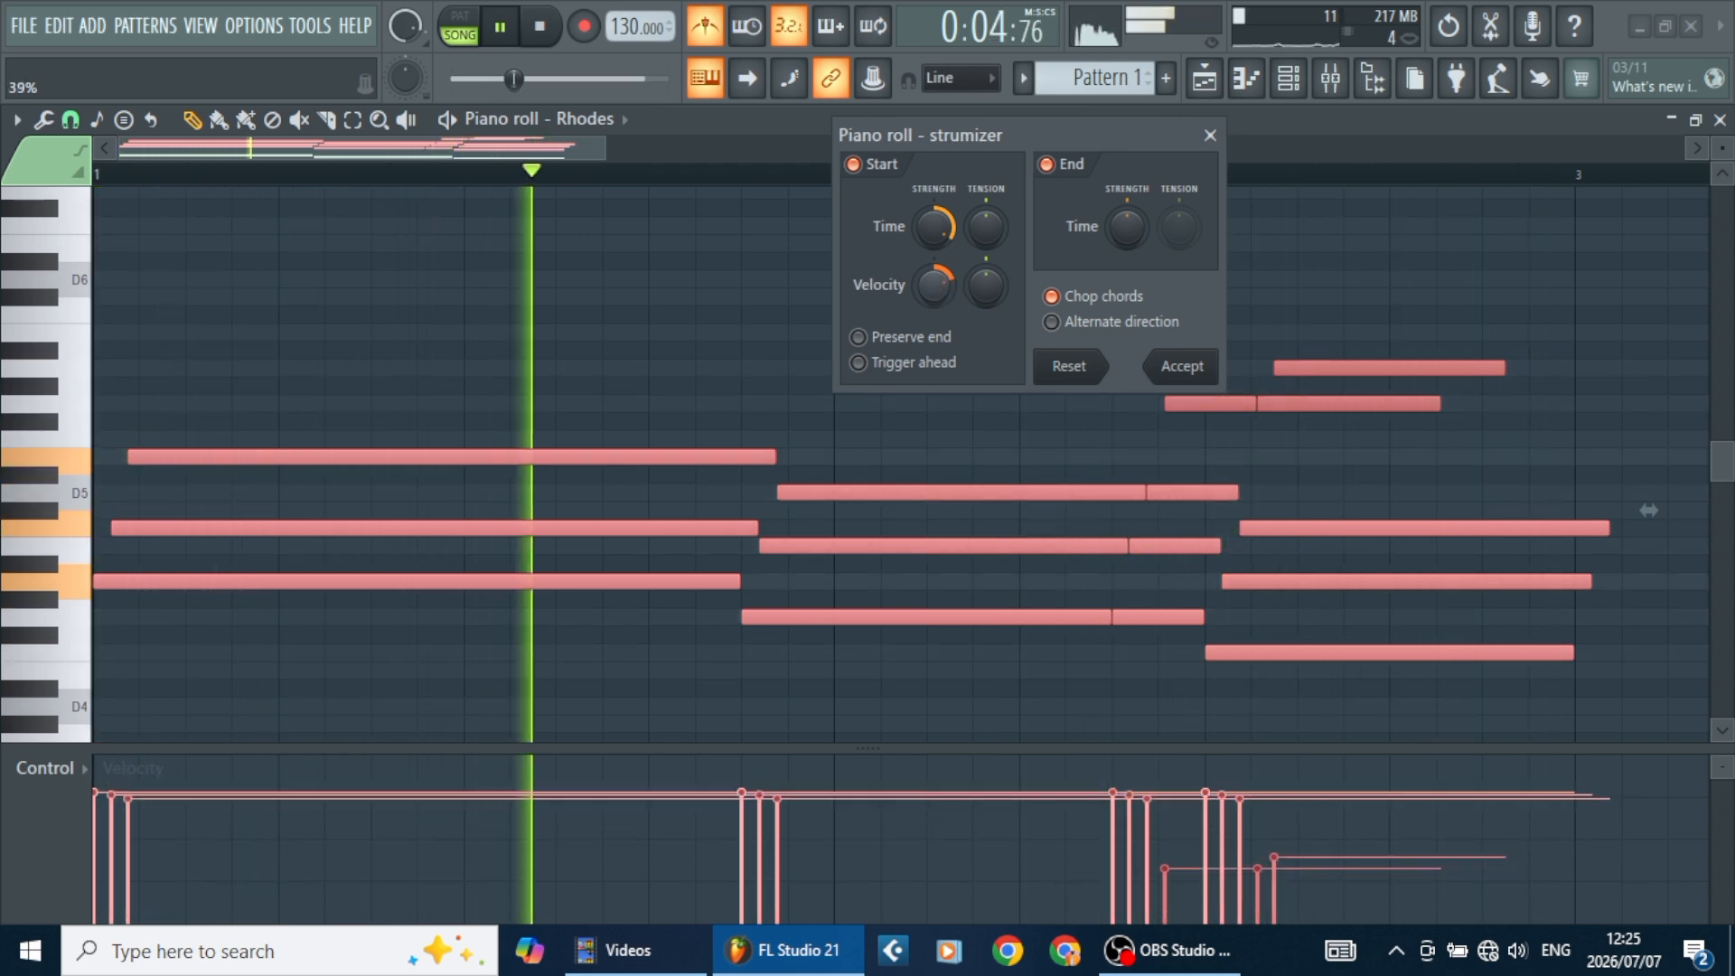
drag(934, 230, 927, 231)
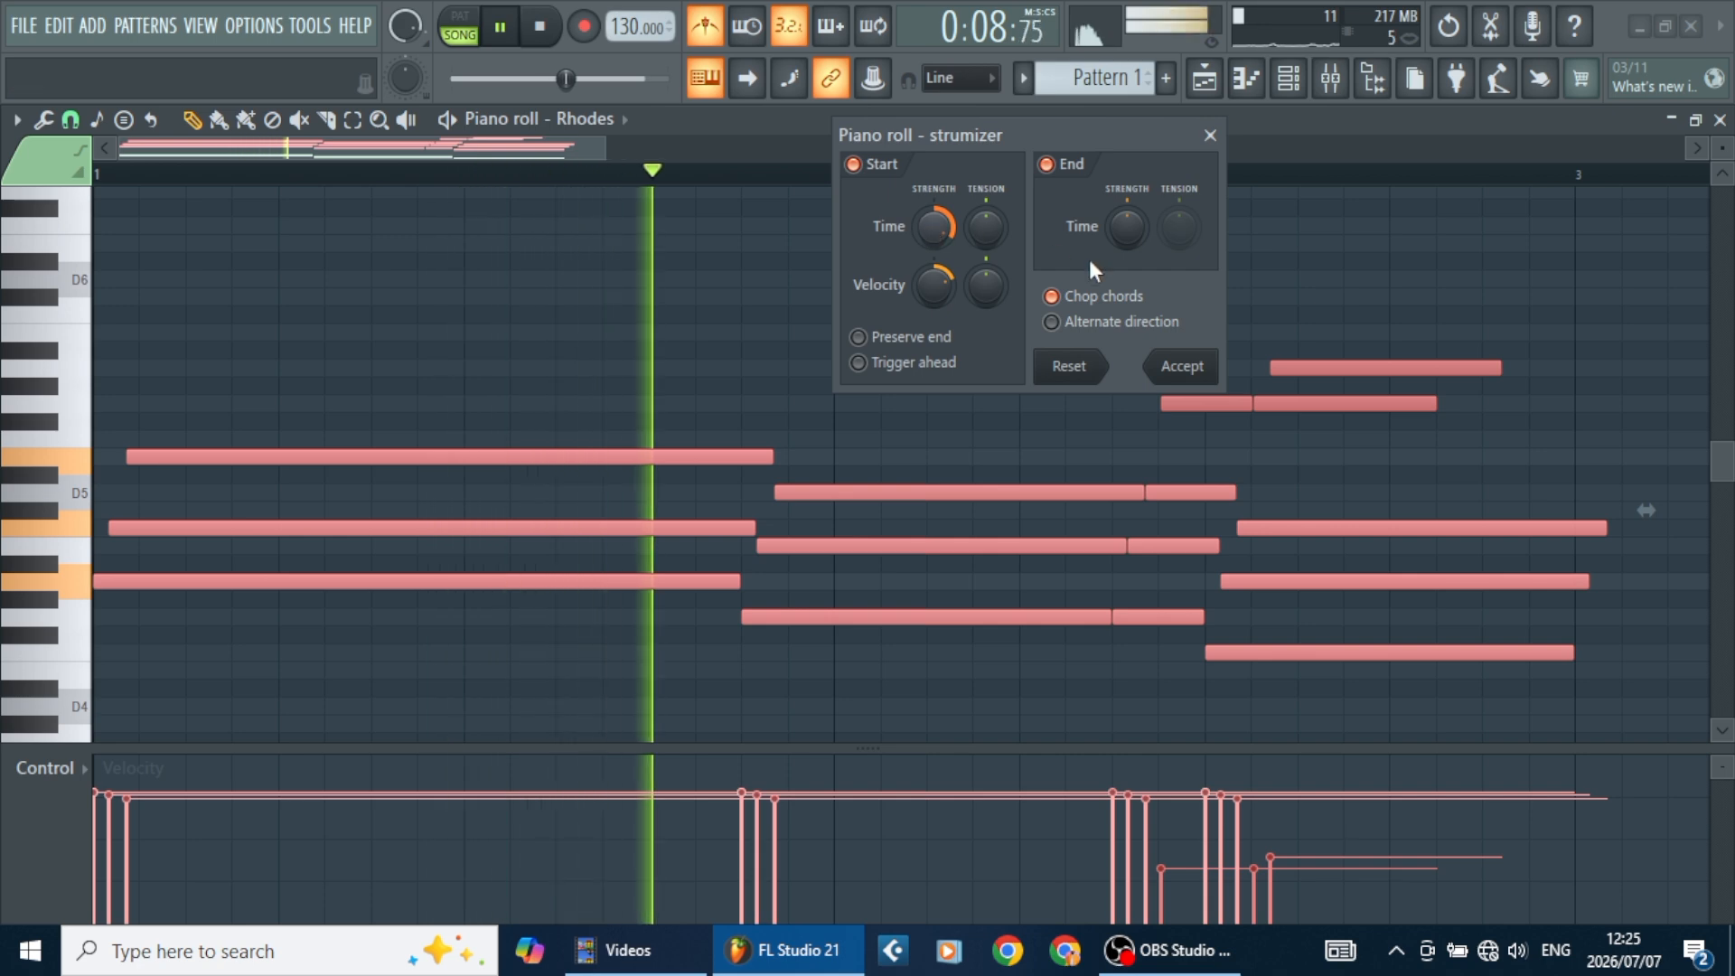
click(1182, 376)
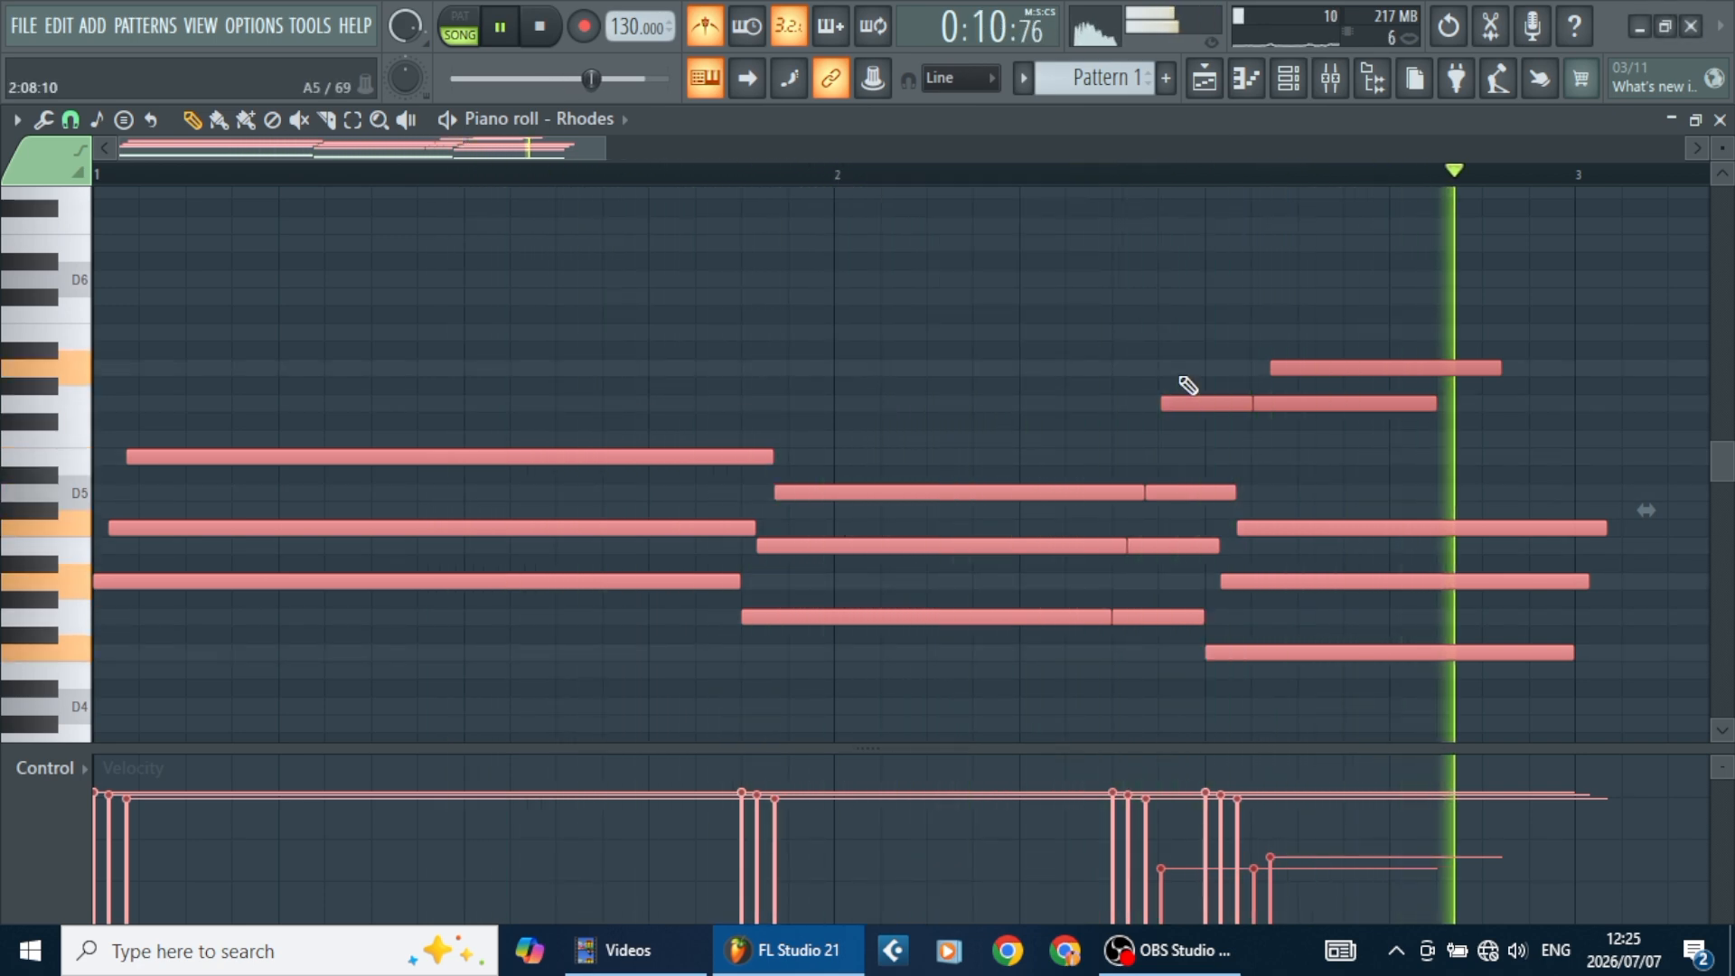
key(space)
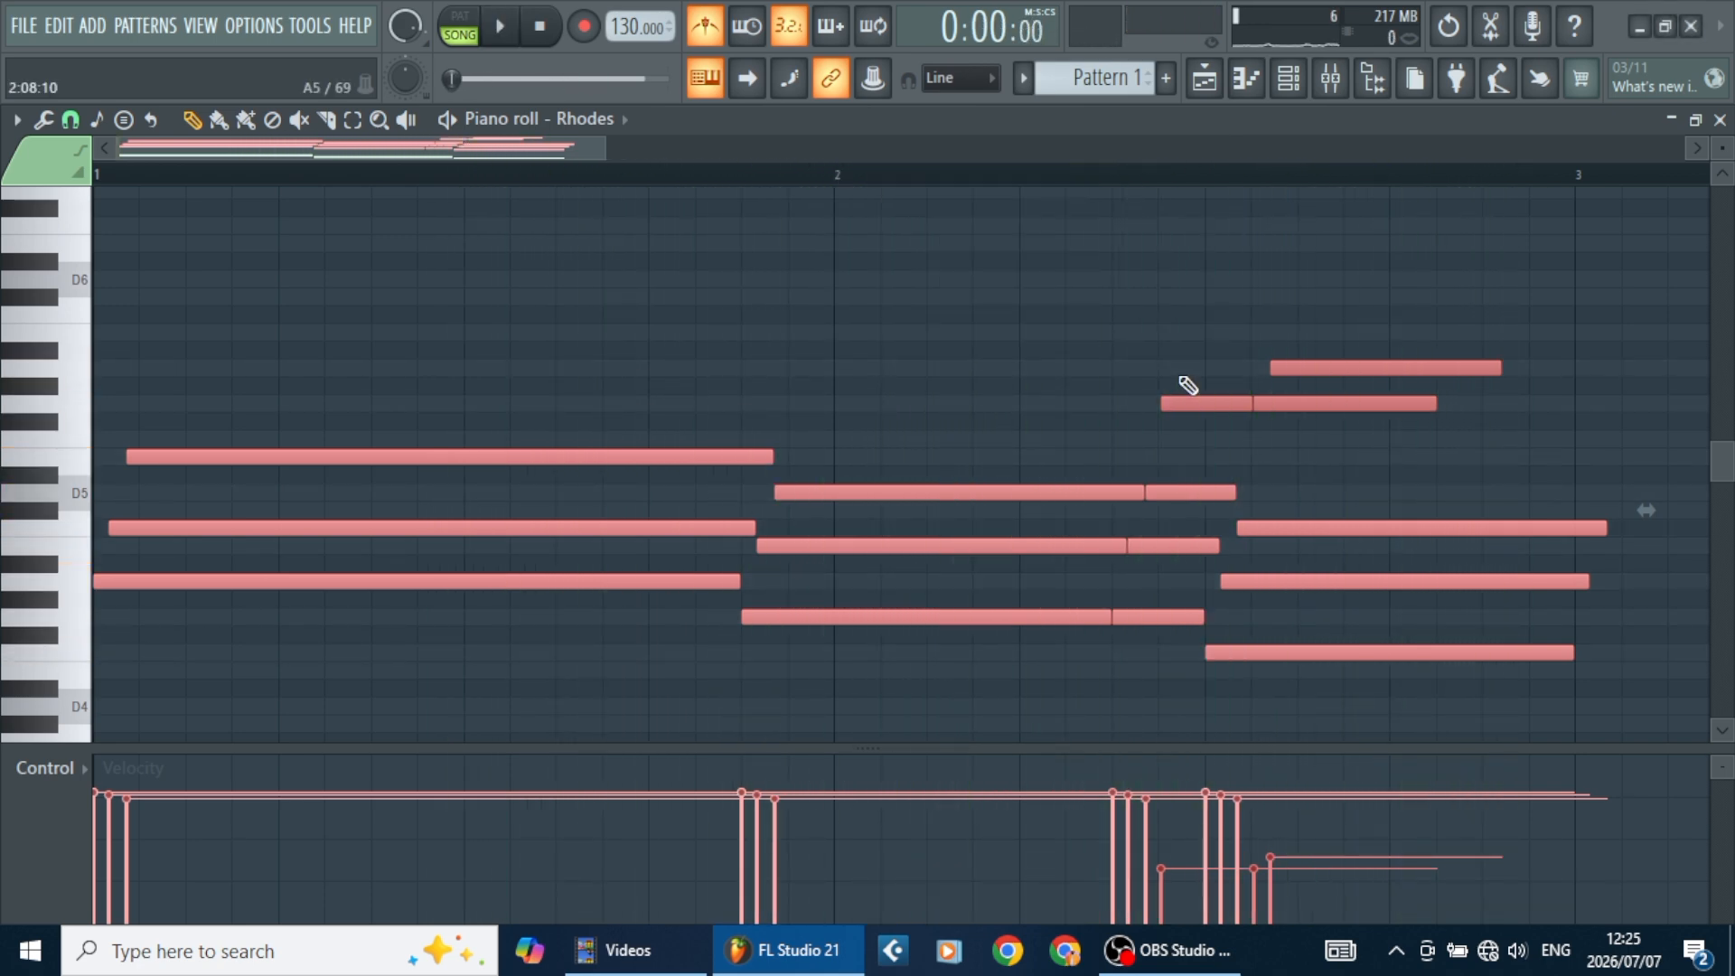
Play the strummed chords with the metronome off and slightly lower the velocities of notes in the first chord
click(707, 28)
key(space)
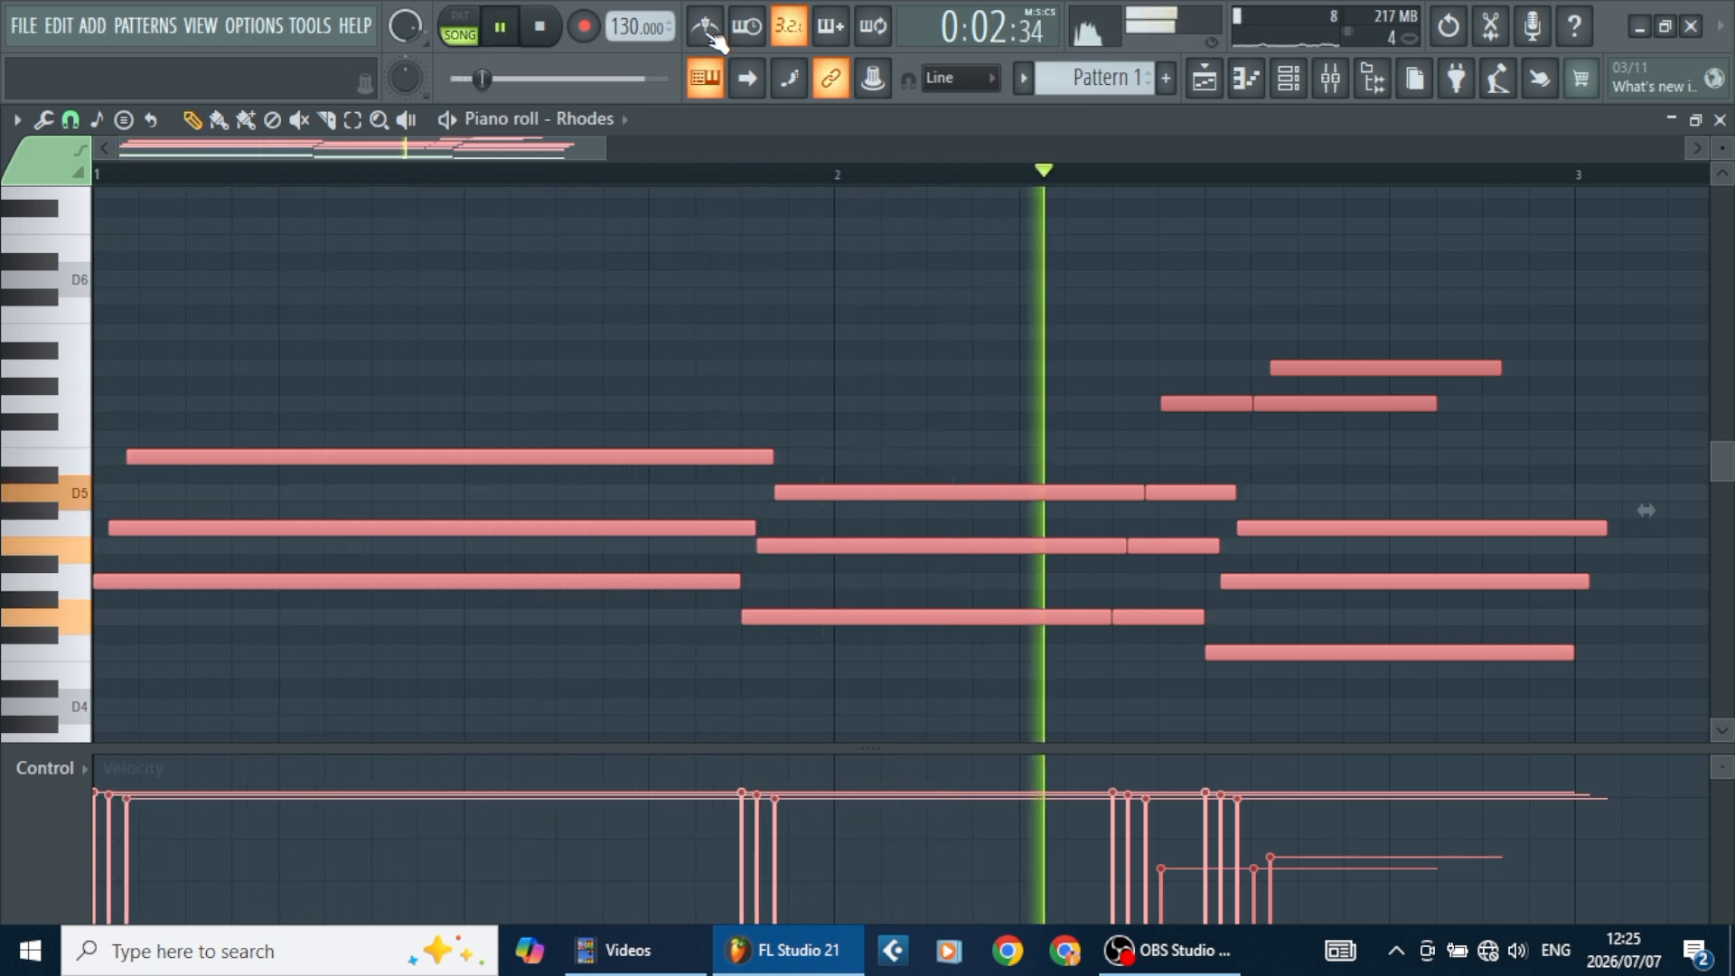
key(space)
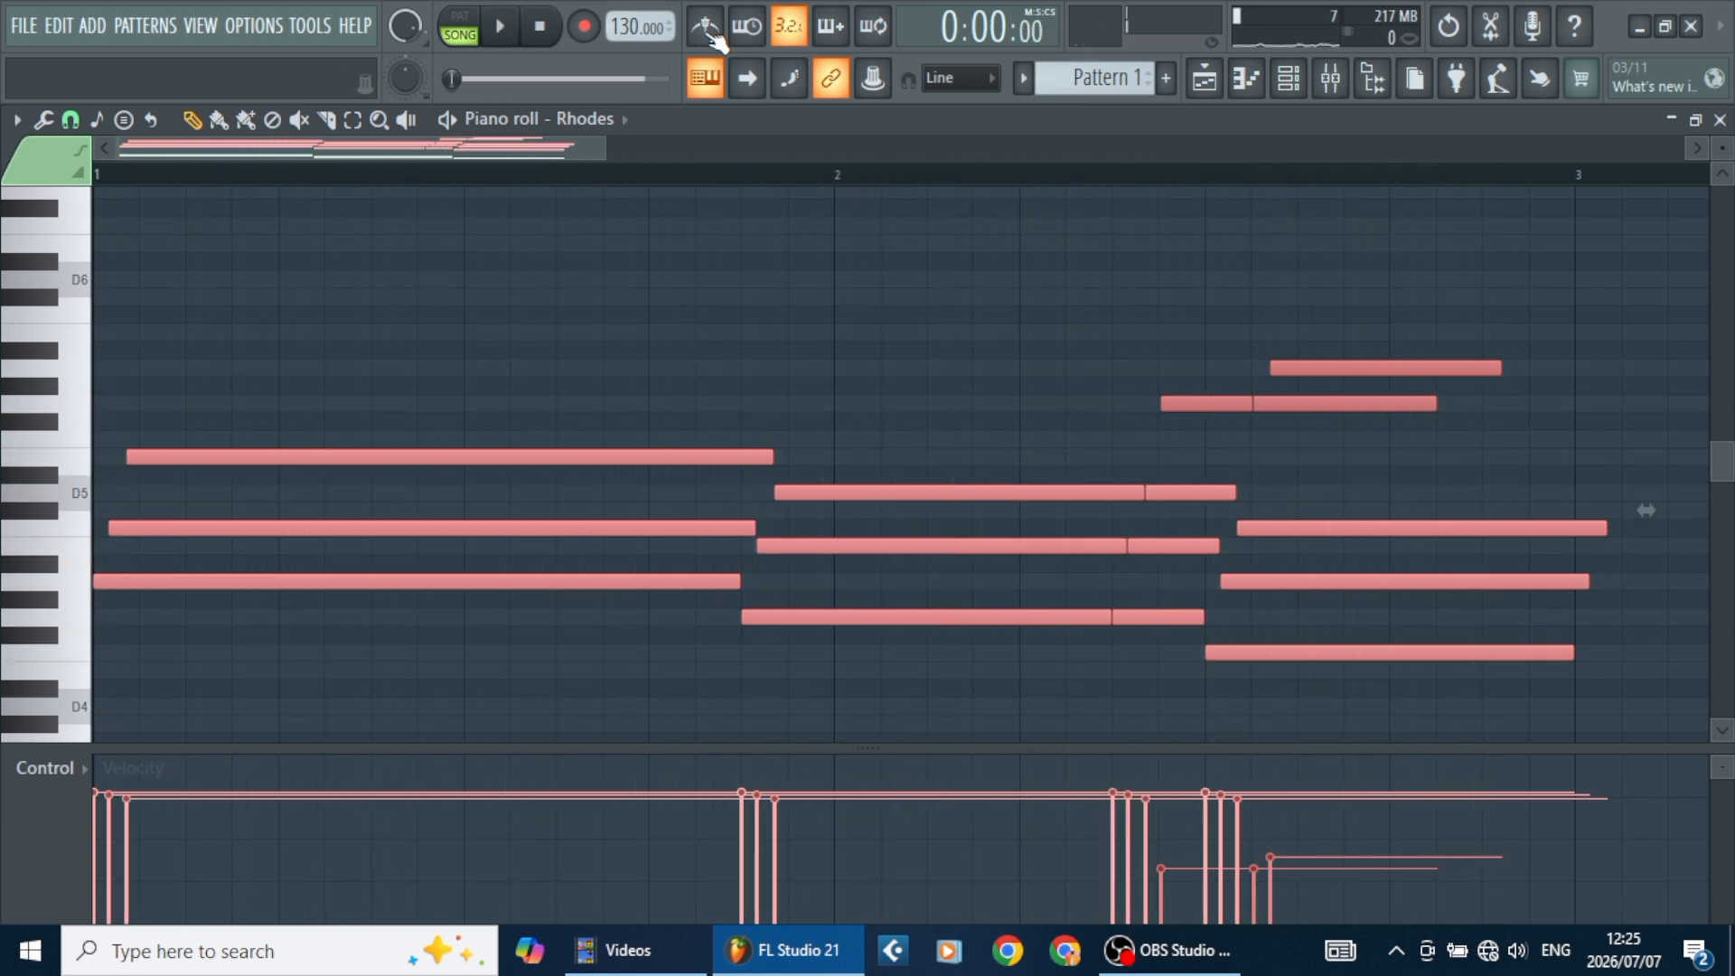
drag(161, 786, 155, 817)
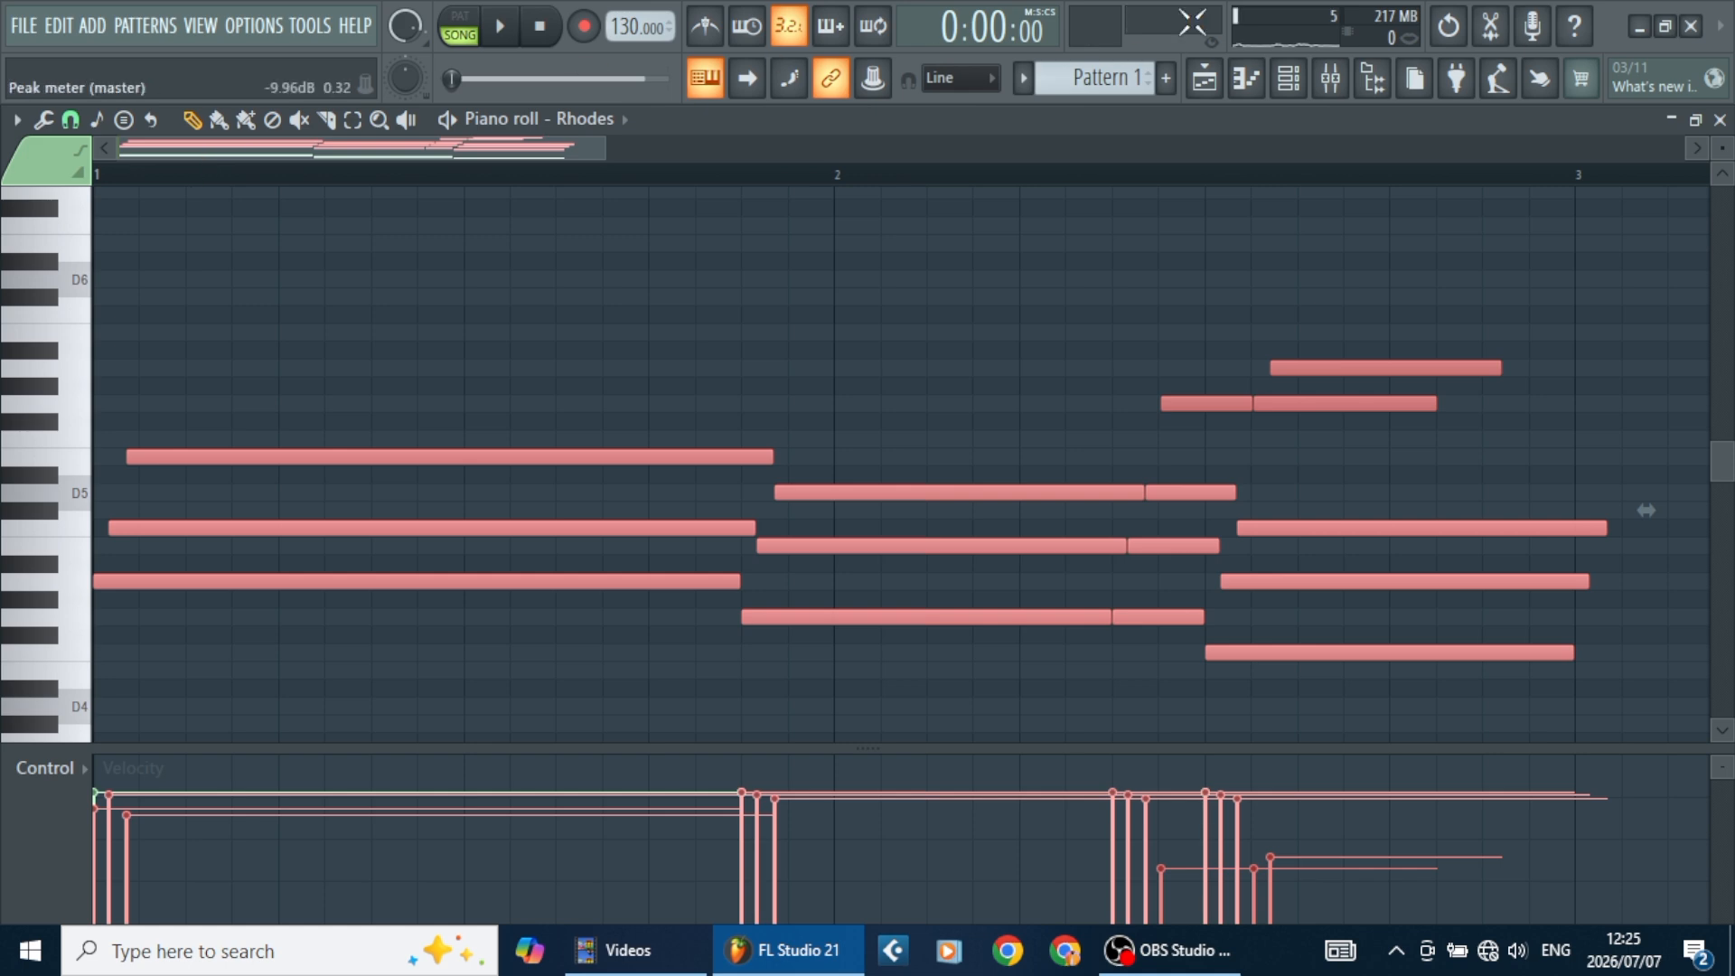
Unmute the vocal sample track in the playlist and show the channel rack
click(1205, 78)
click(319, 316)
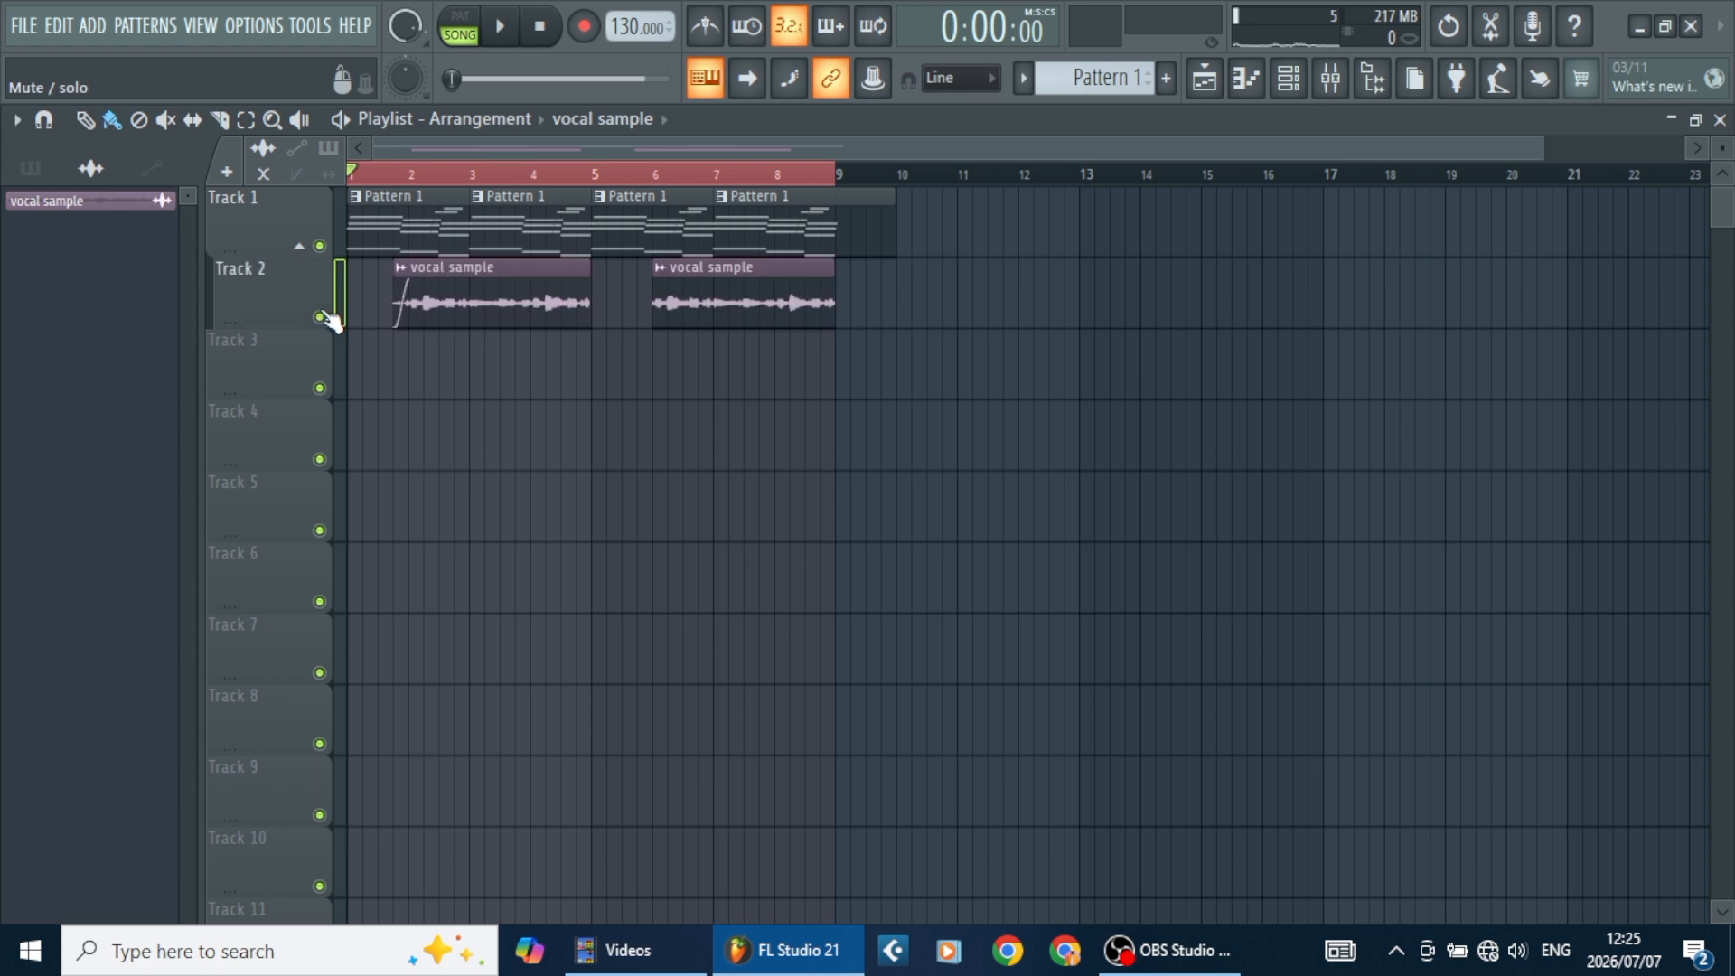
click(1310, 90)
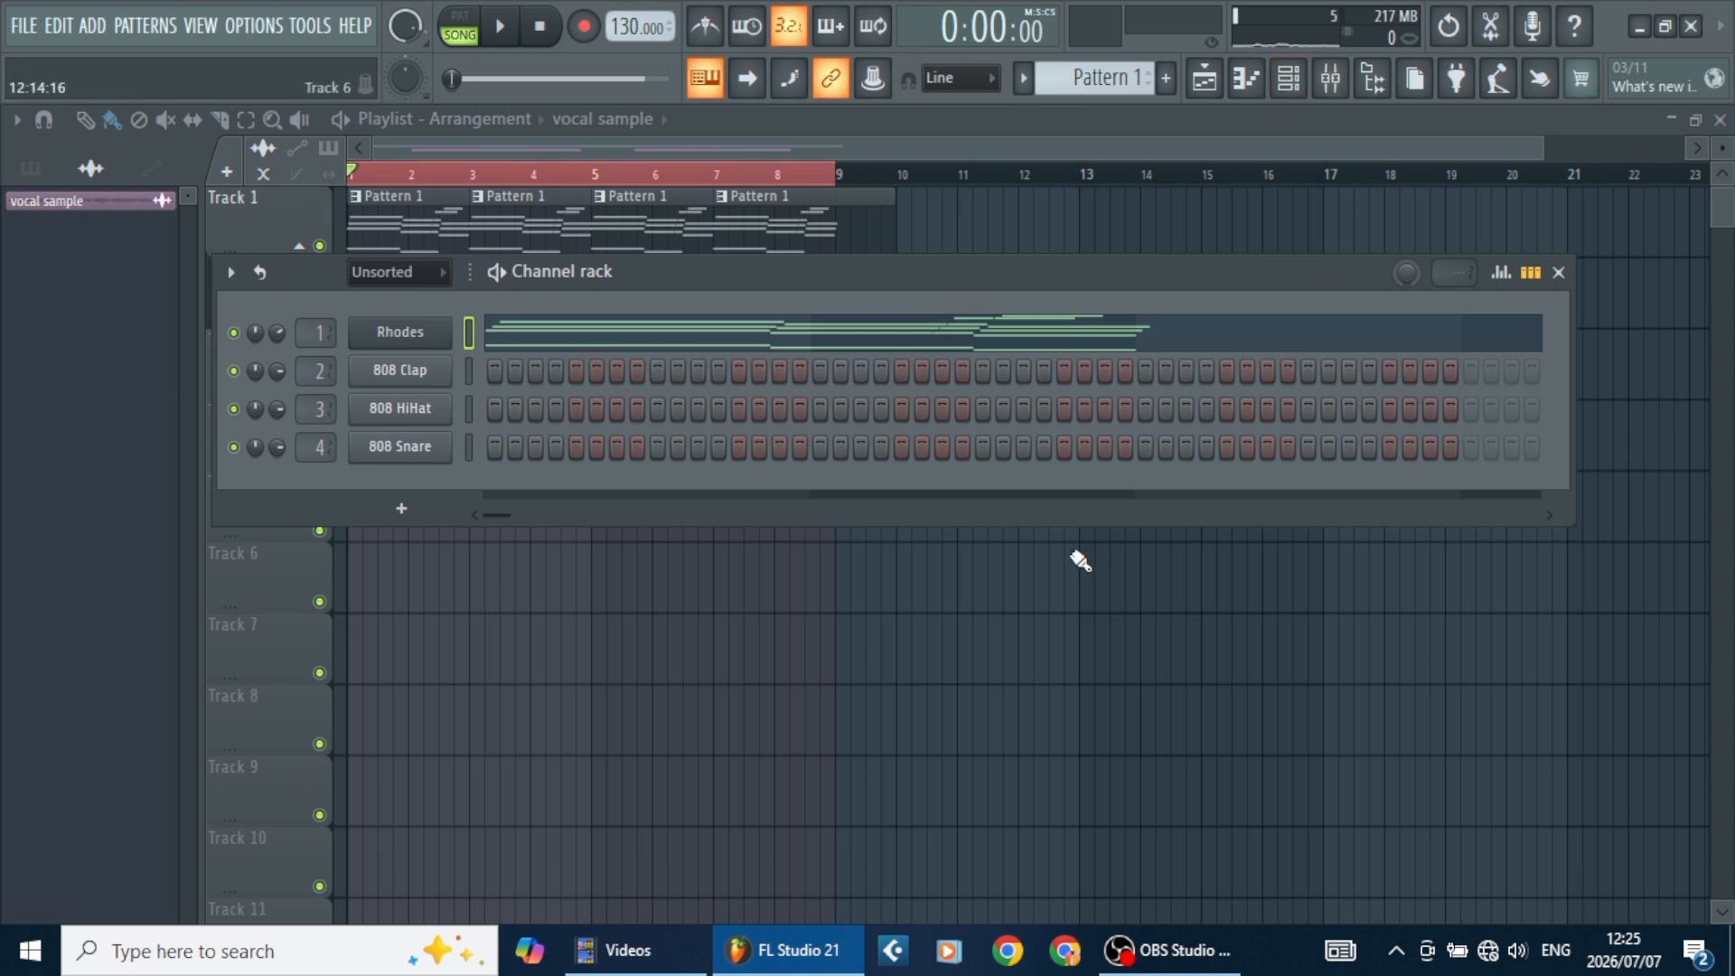
Select all Pattern 1 and vocal sample clips in the playlist and consolidate them from the selection start as a 16Bit int WAV
key(F6)
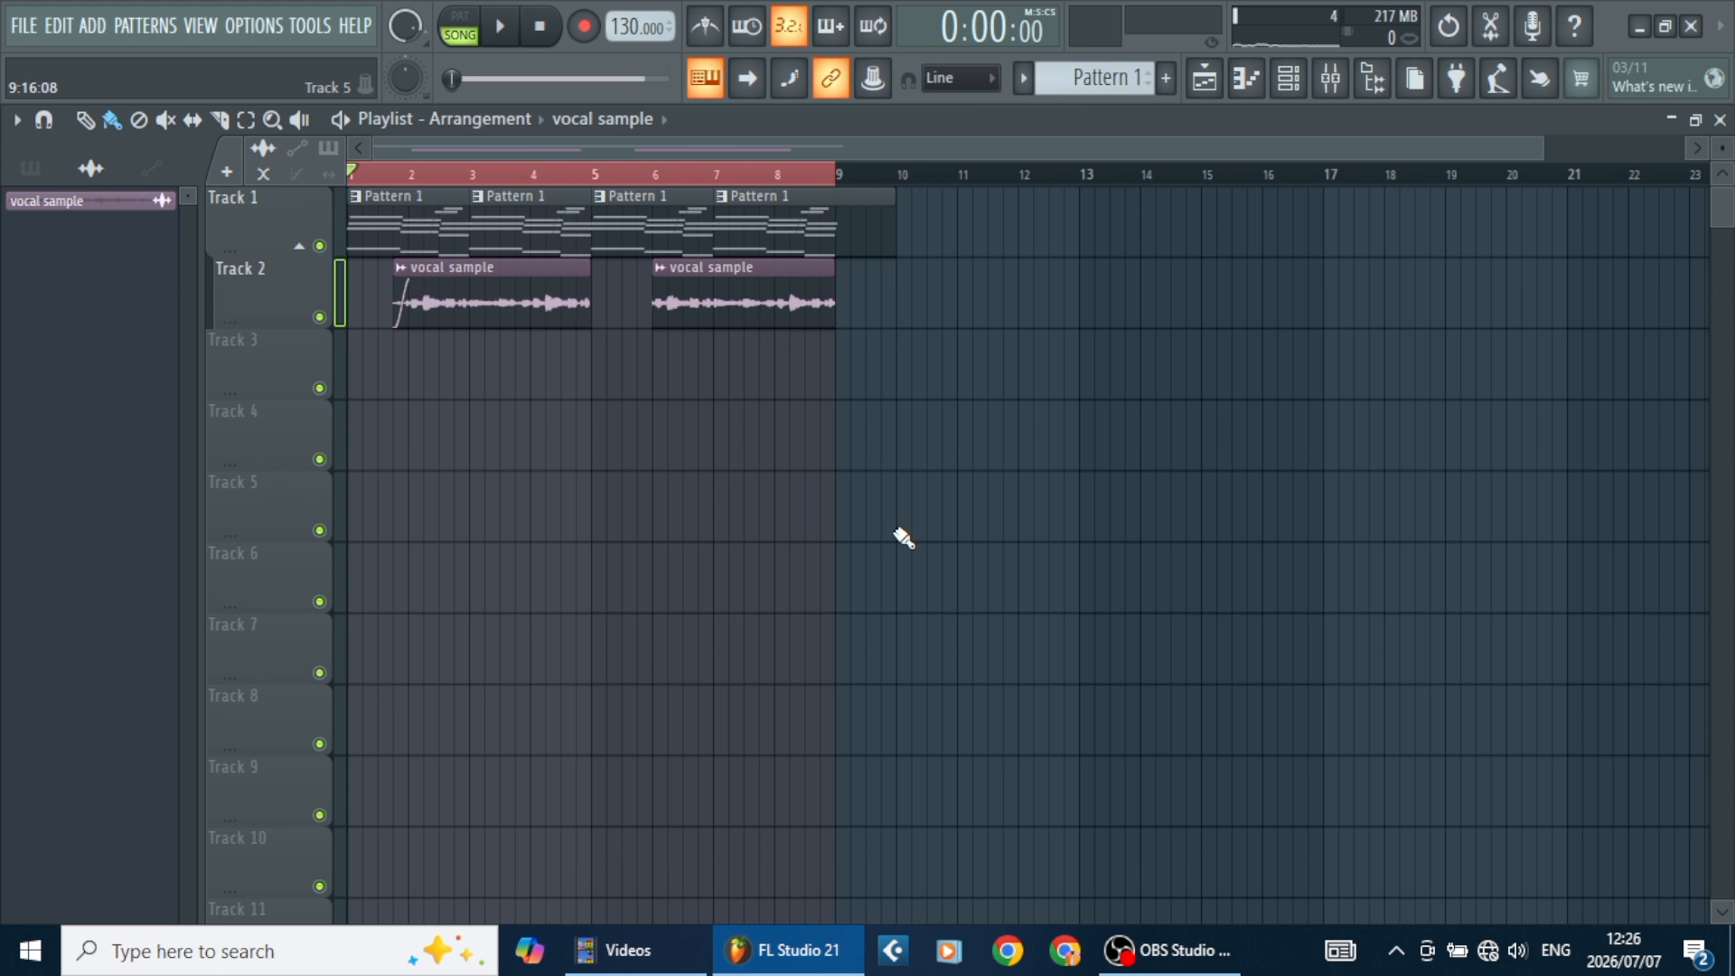
click(245, 119)
drag(864, 474, 372, 184)
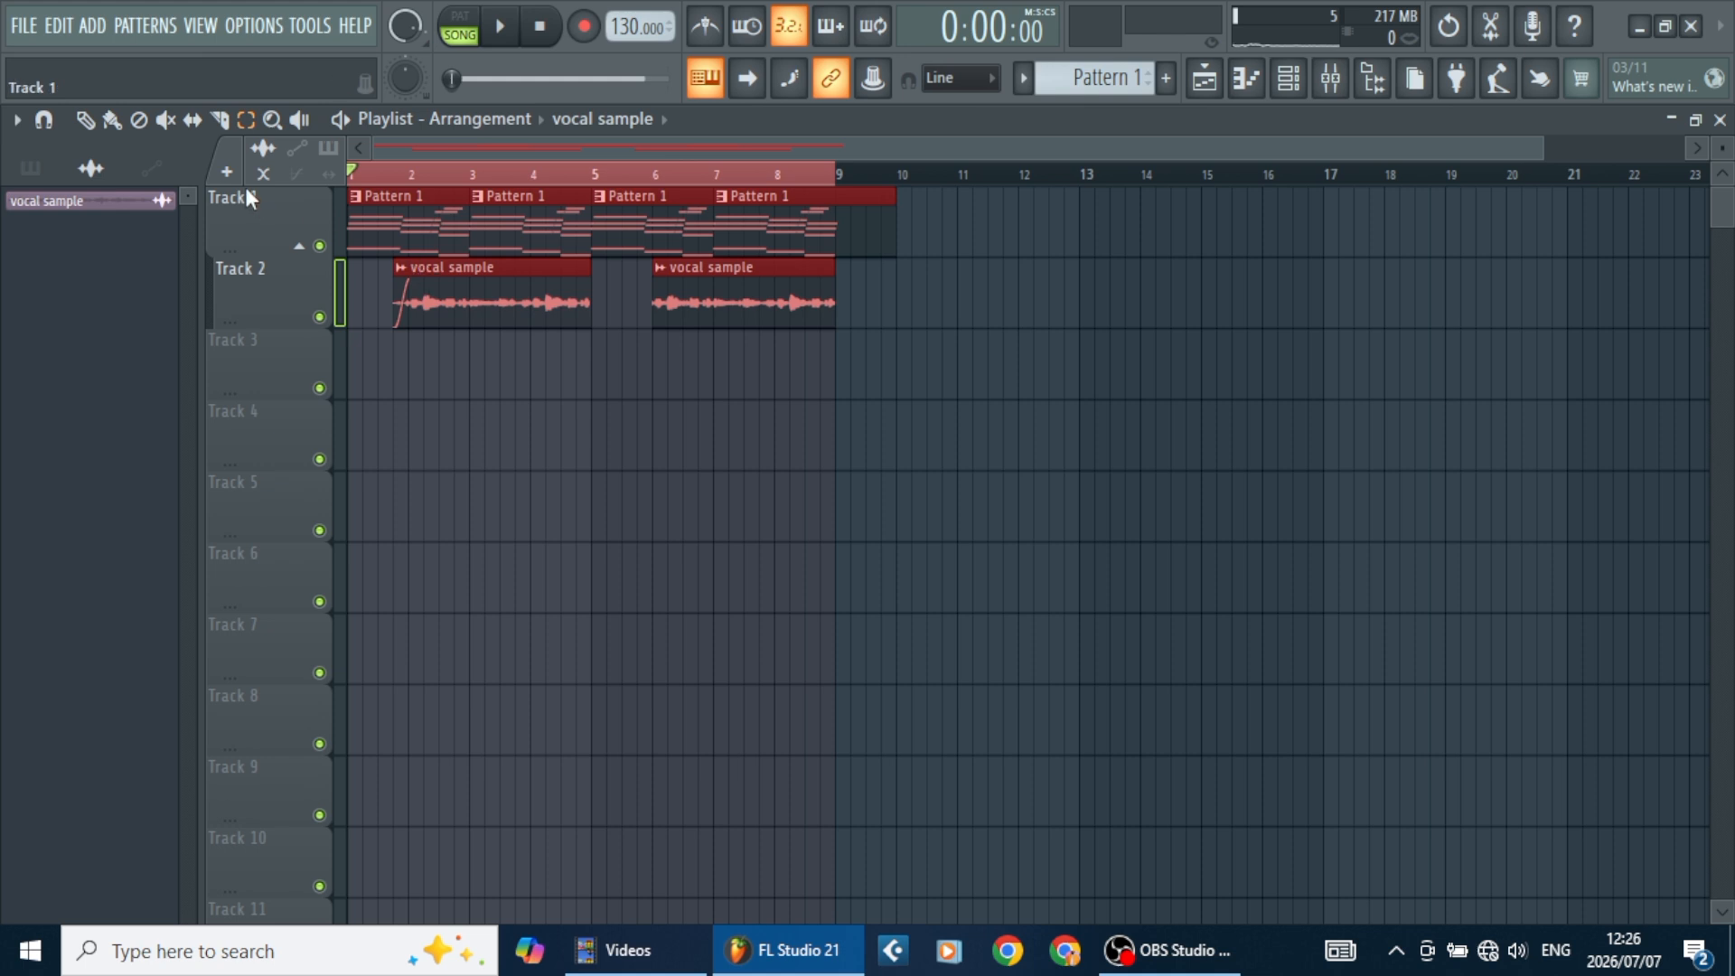
click(22, 118)
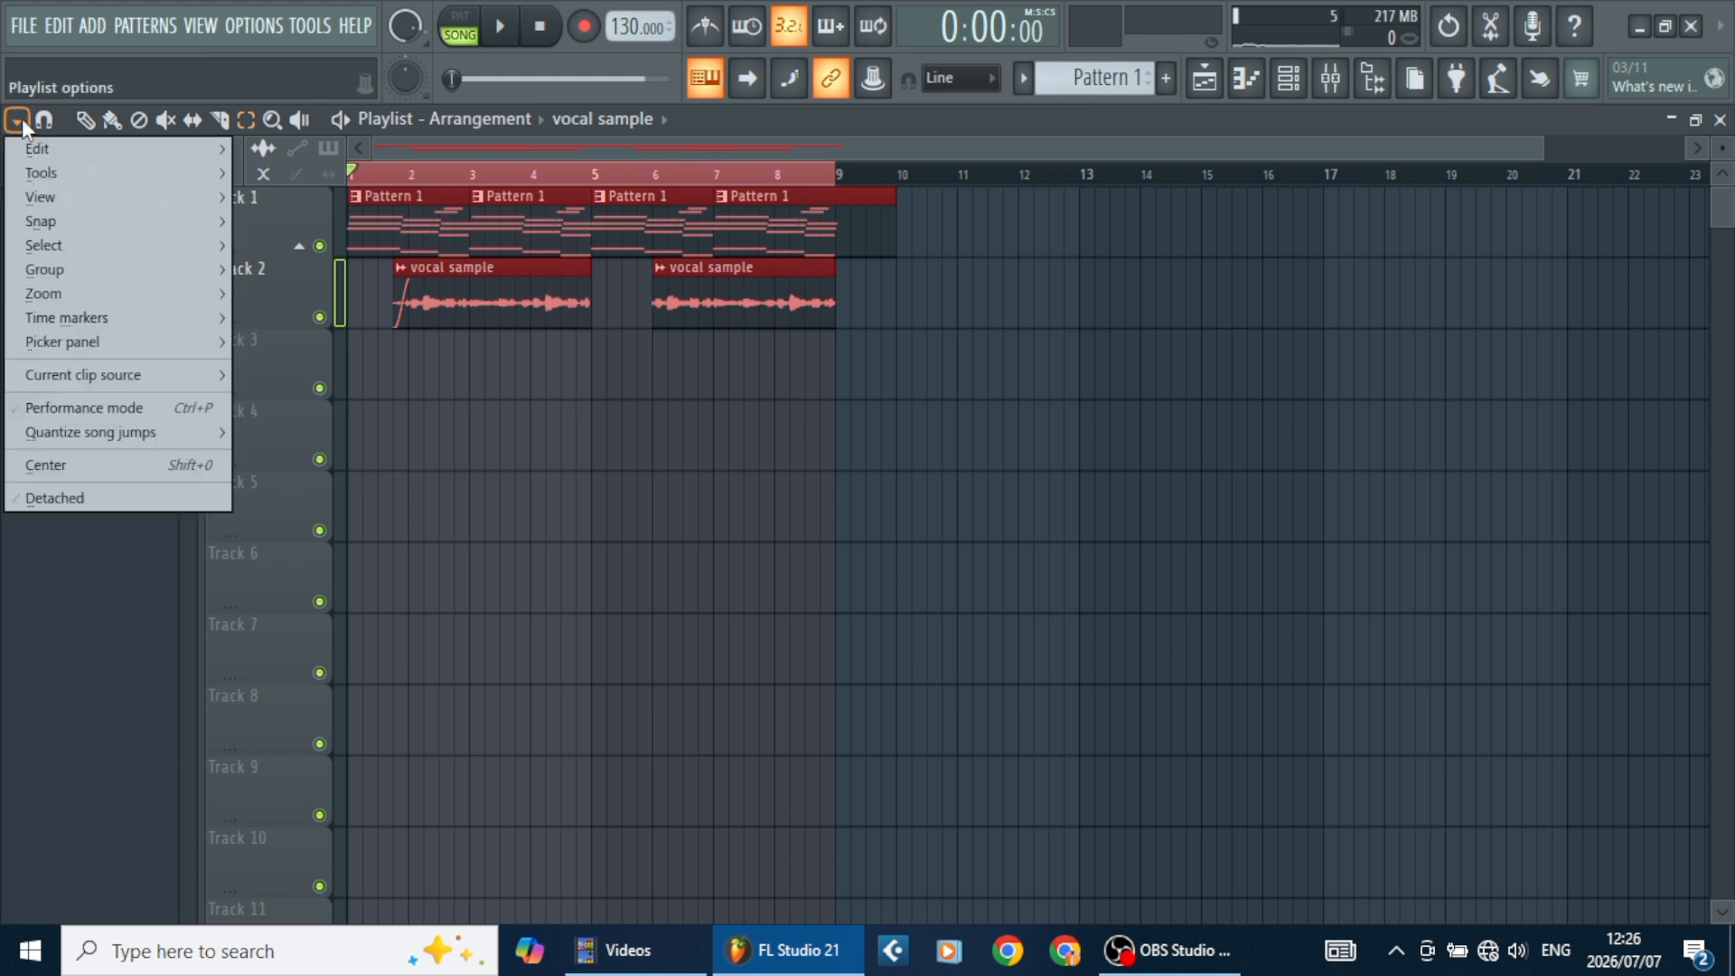
mouse_move(65, 177)
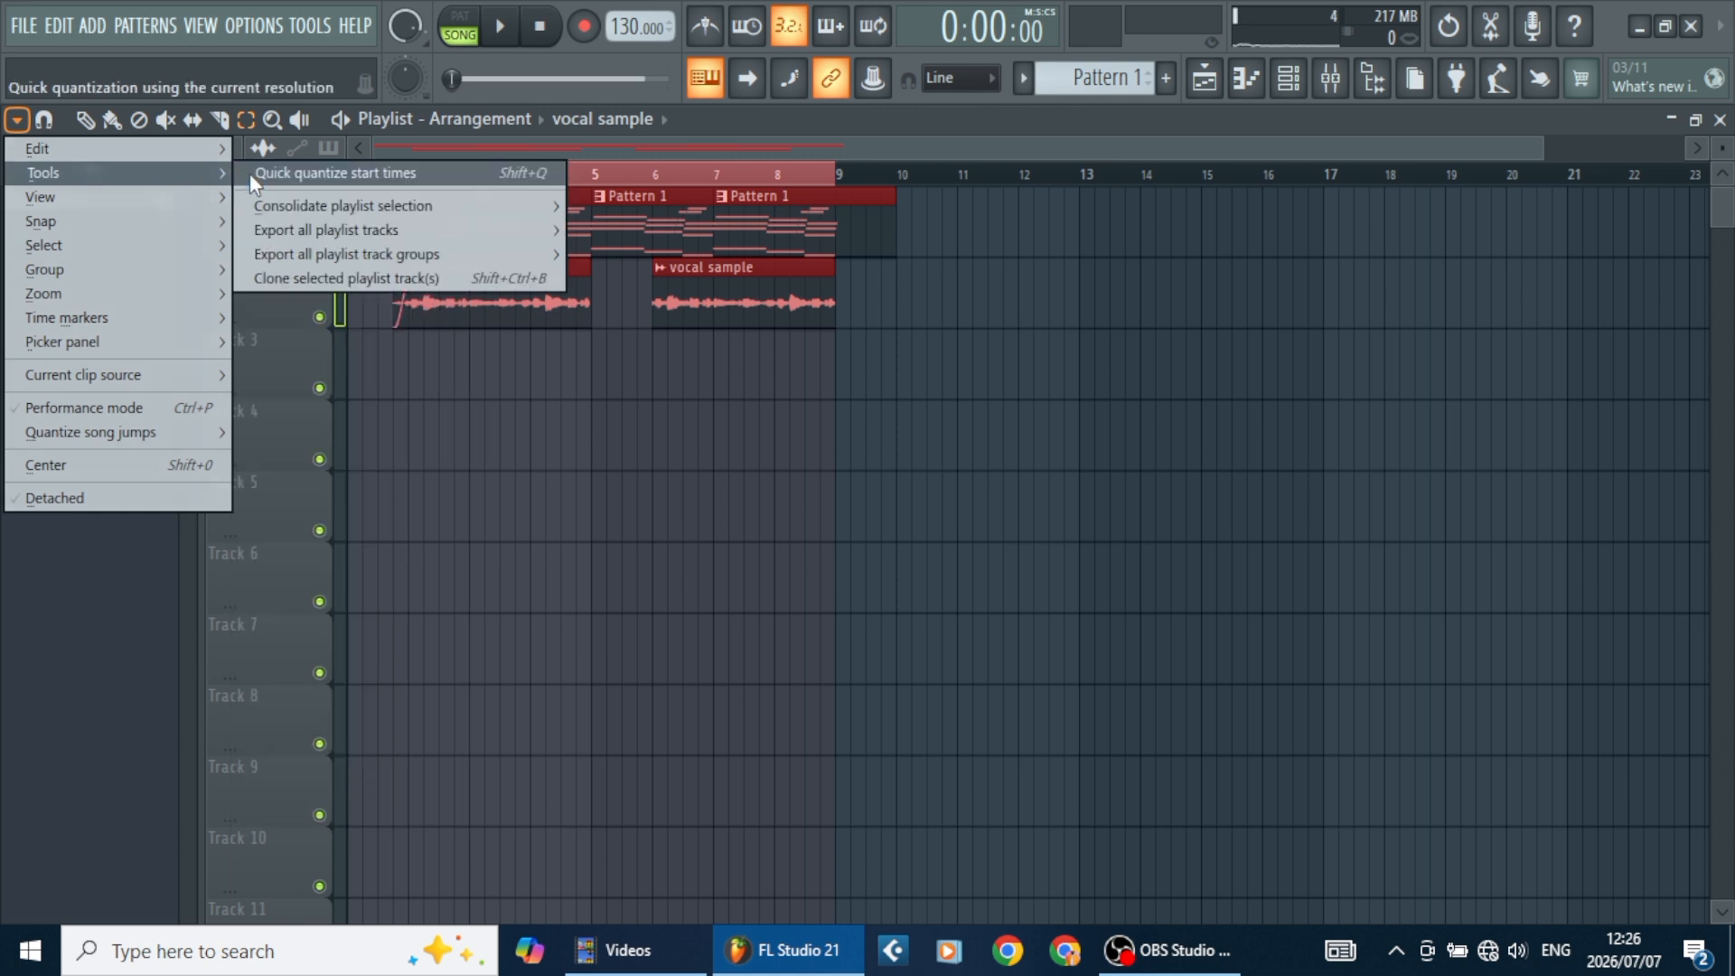
mouse_move(391, 217)
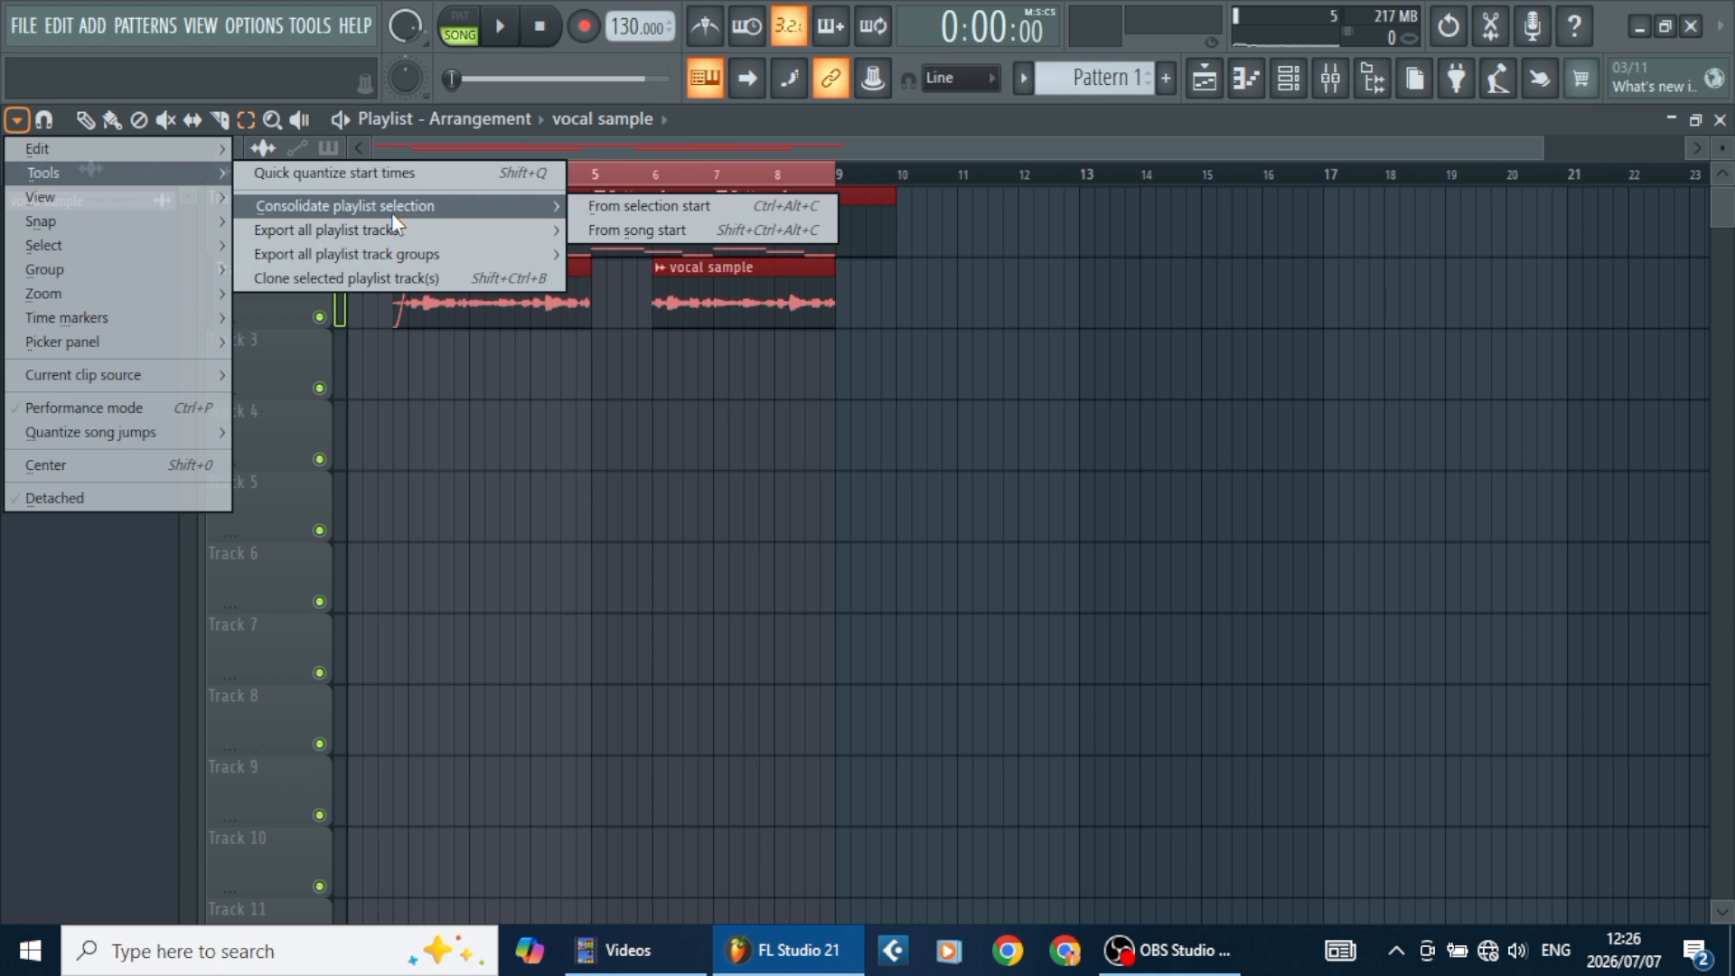
click(682, 208)
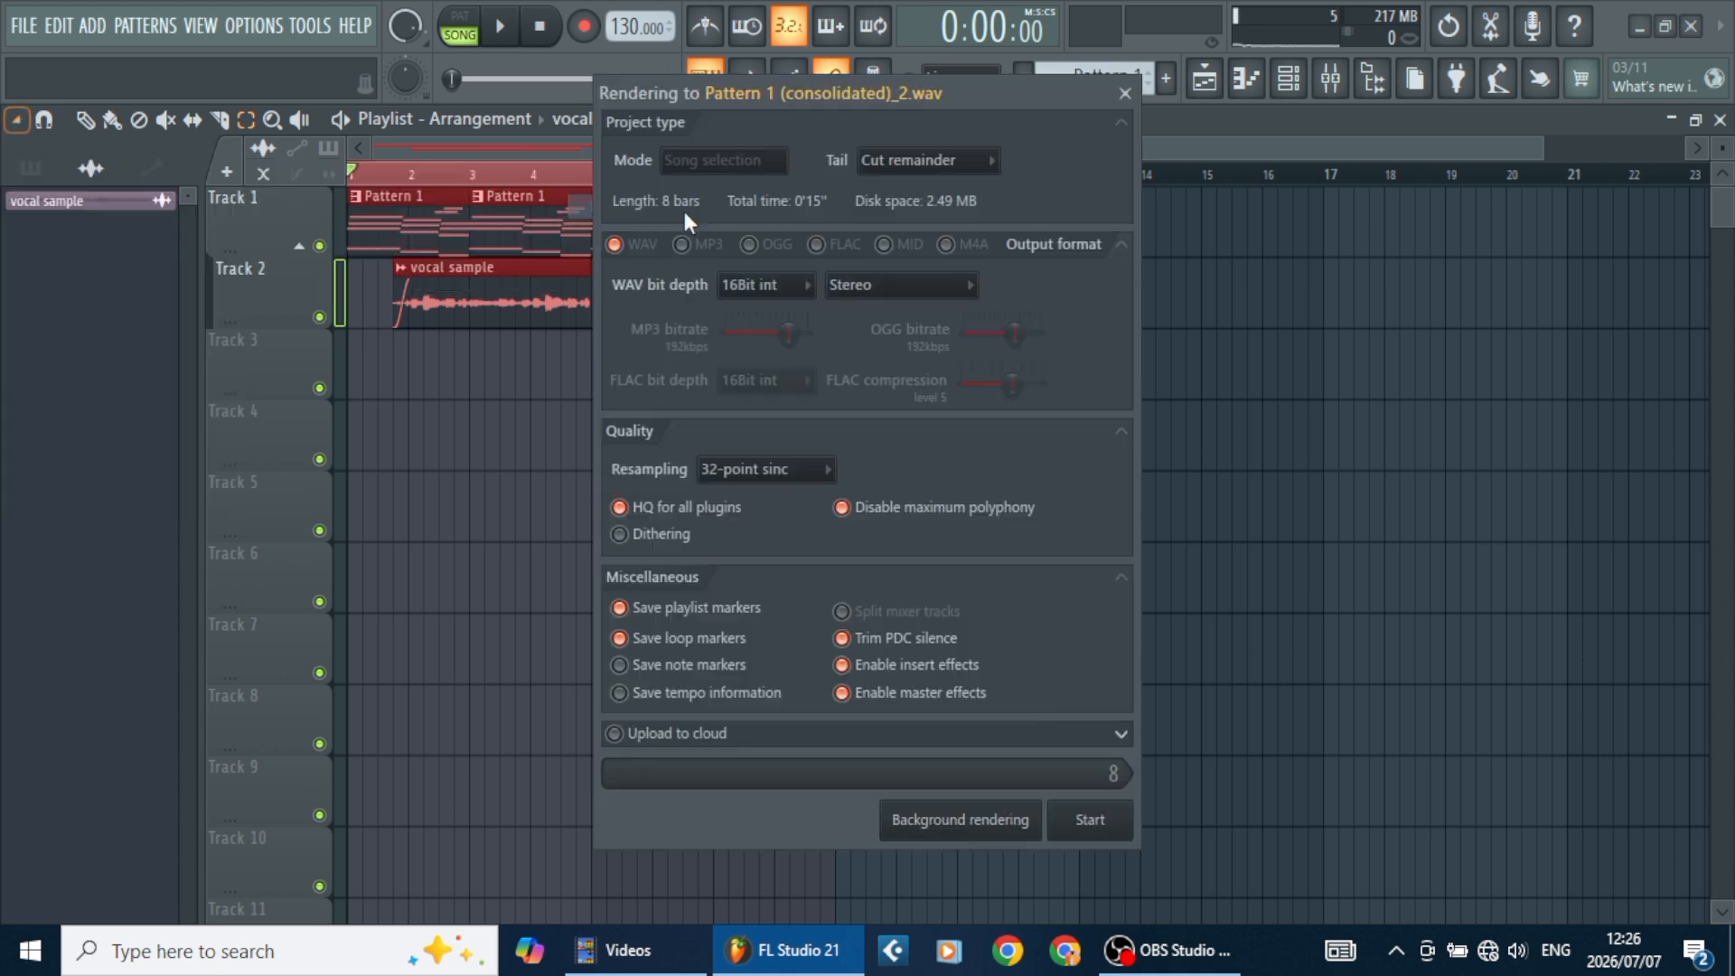
click(1108, 823)
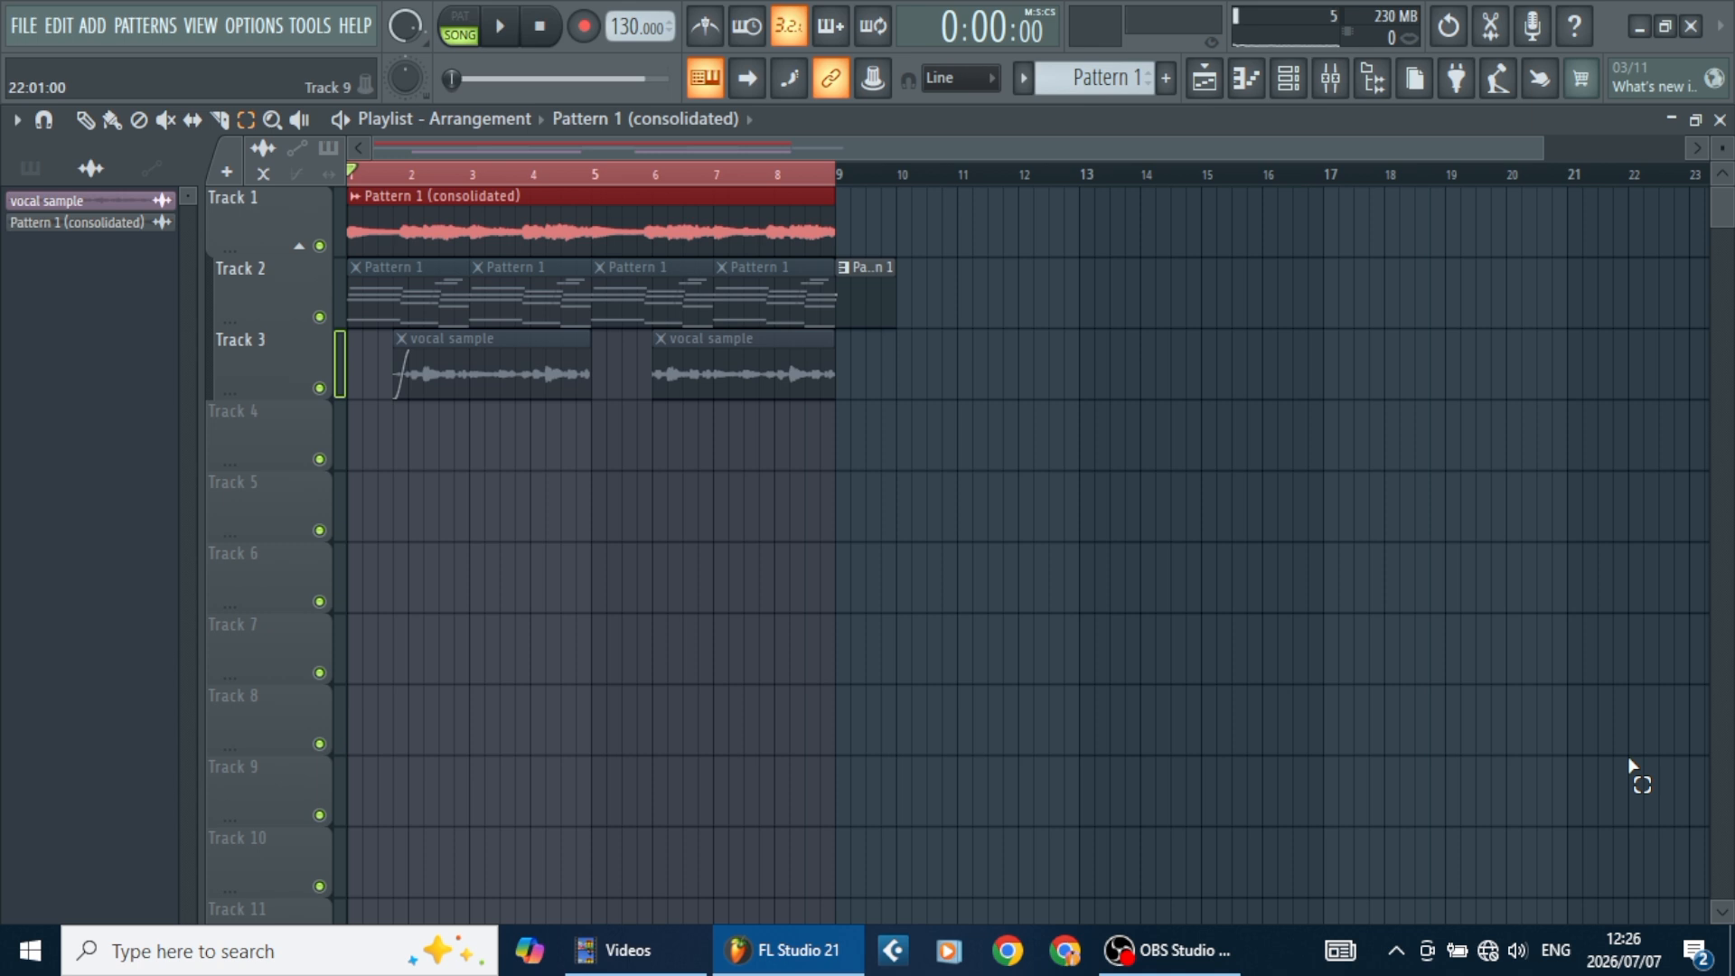
Delete the original pattern and vocal sample clips on Tracks 2 and 3 and play the consolidated clip
click(980, 581)
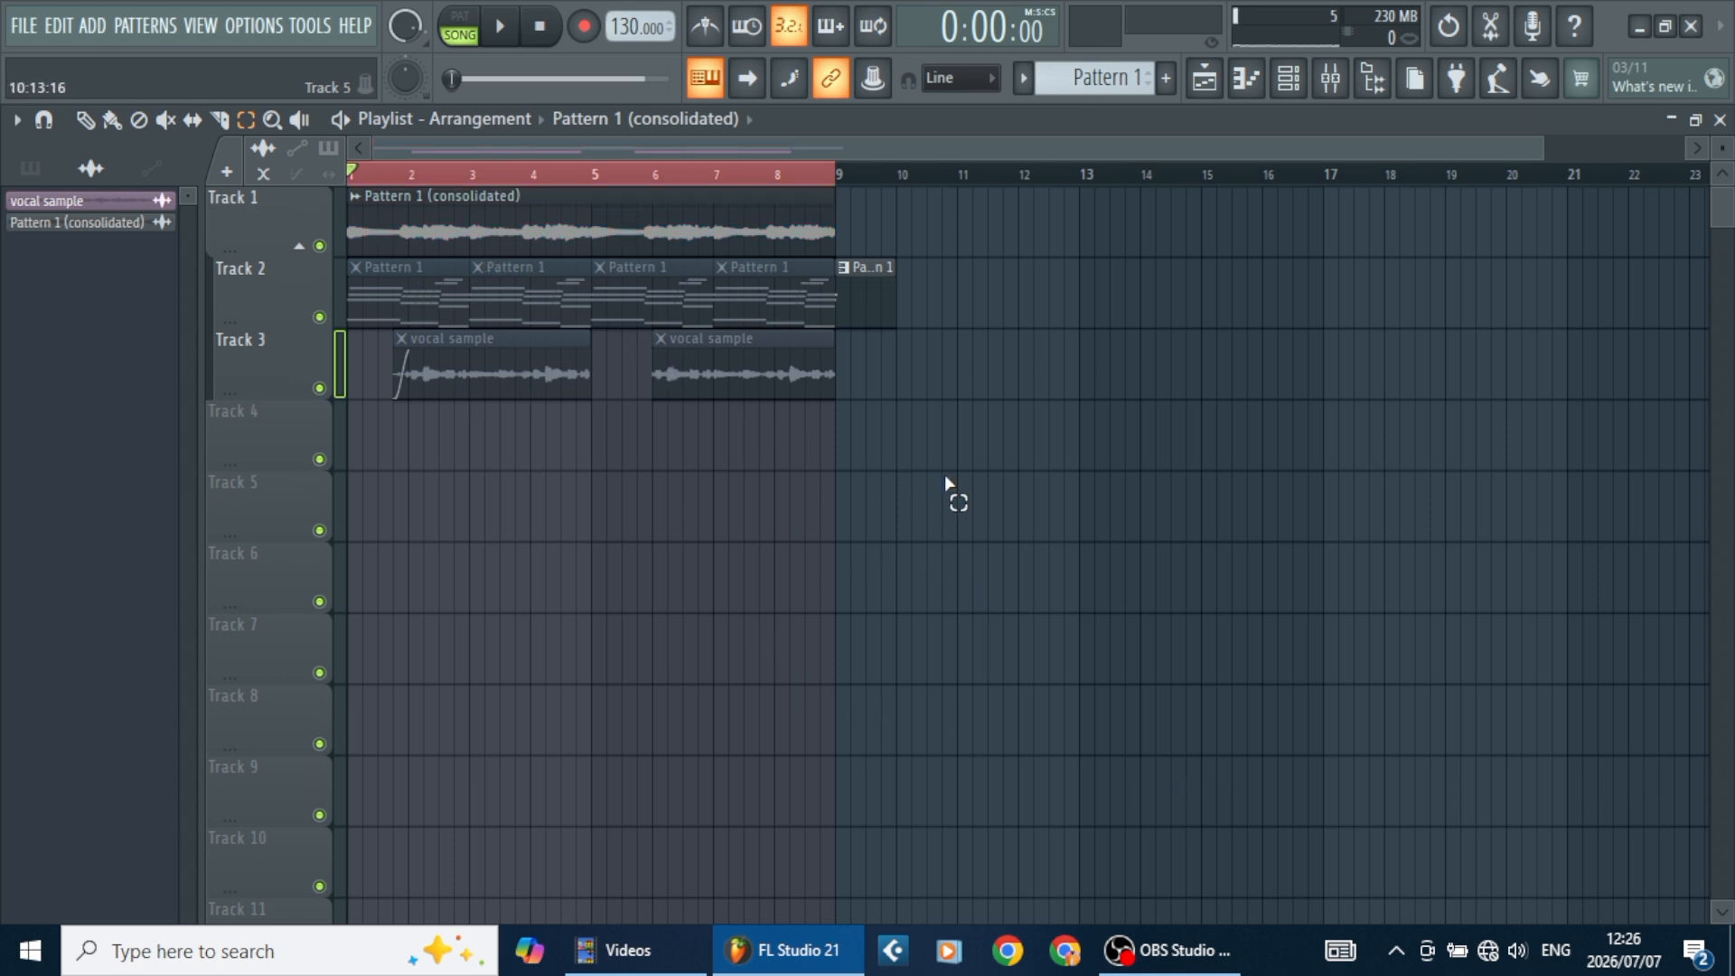
drag(927, 471, 463, 262)
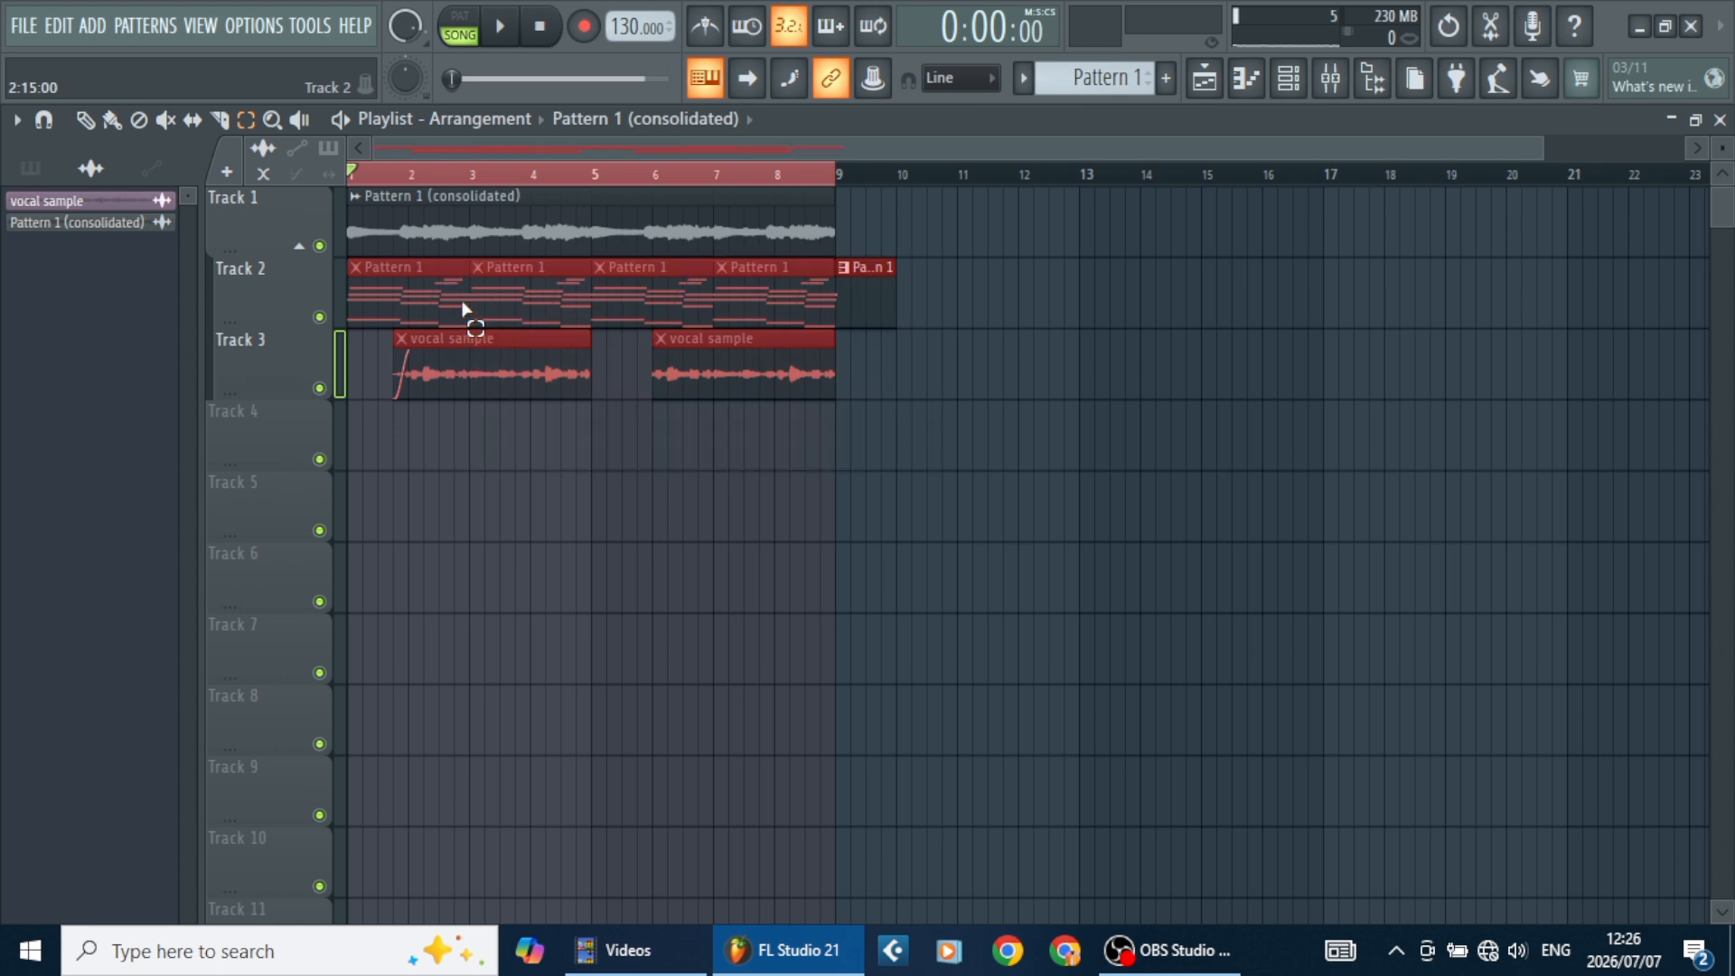
key(Delete)
key(space)
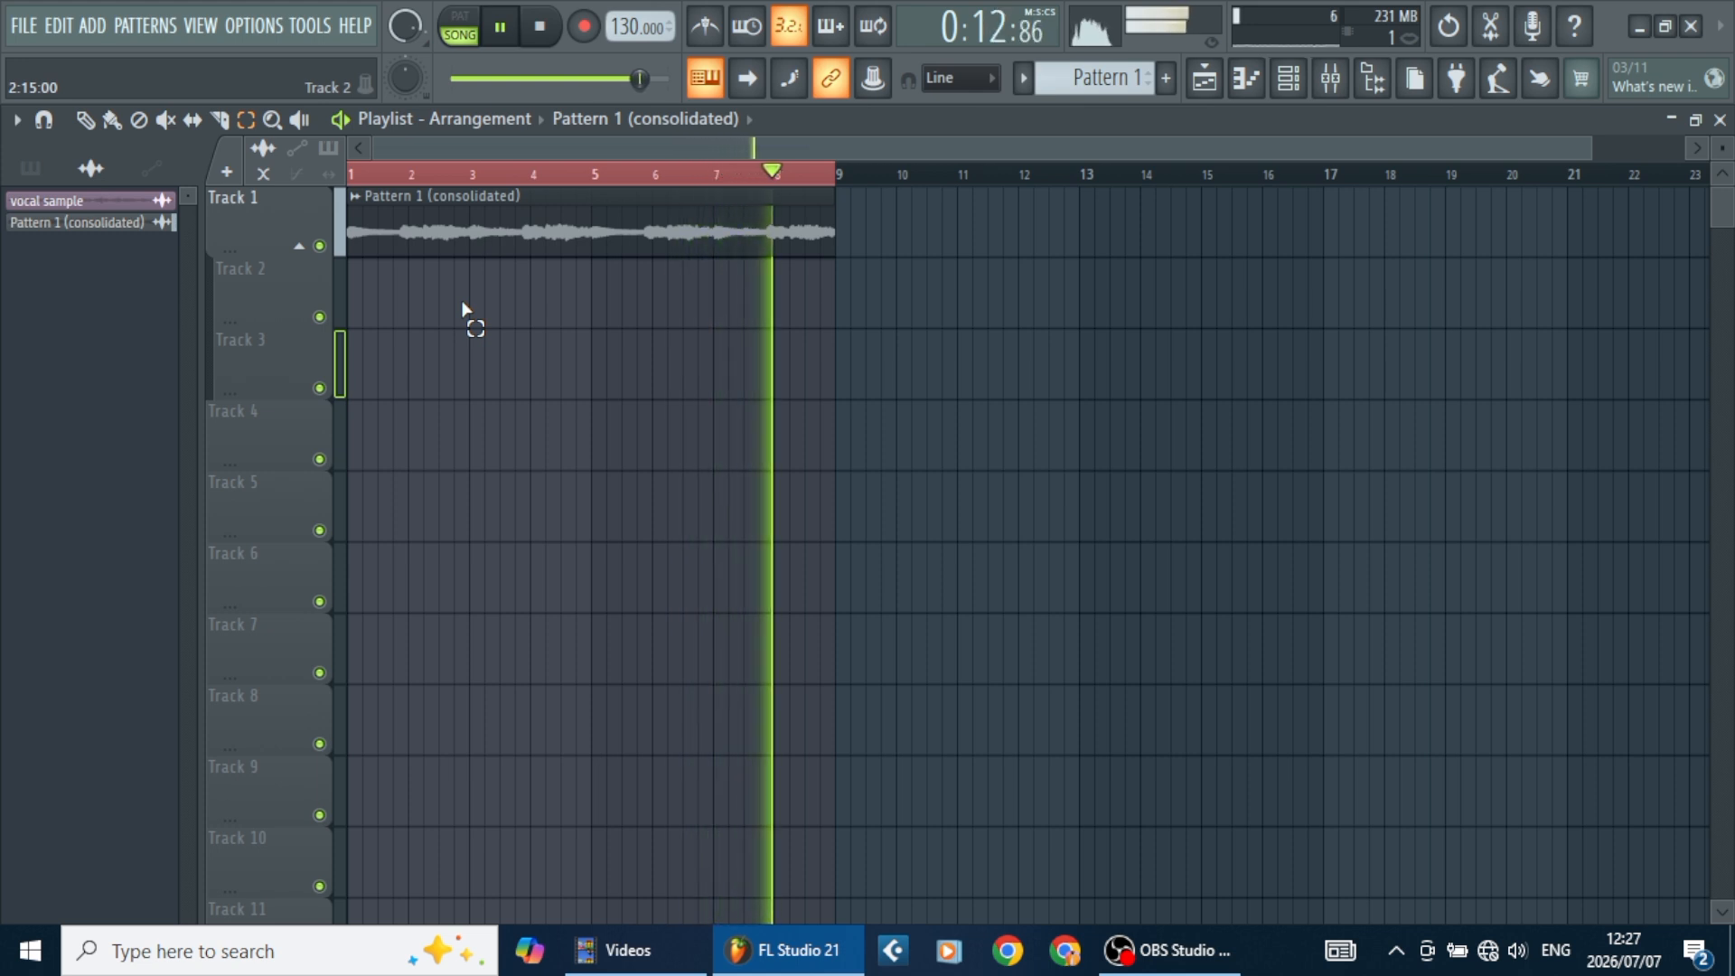
key(space)
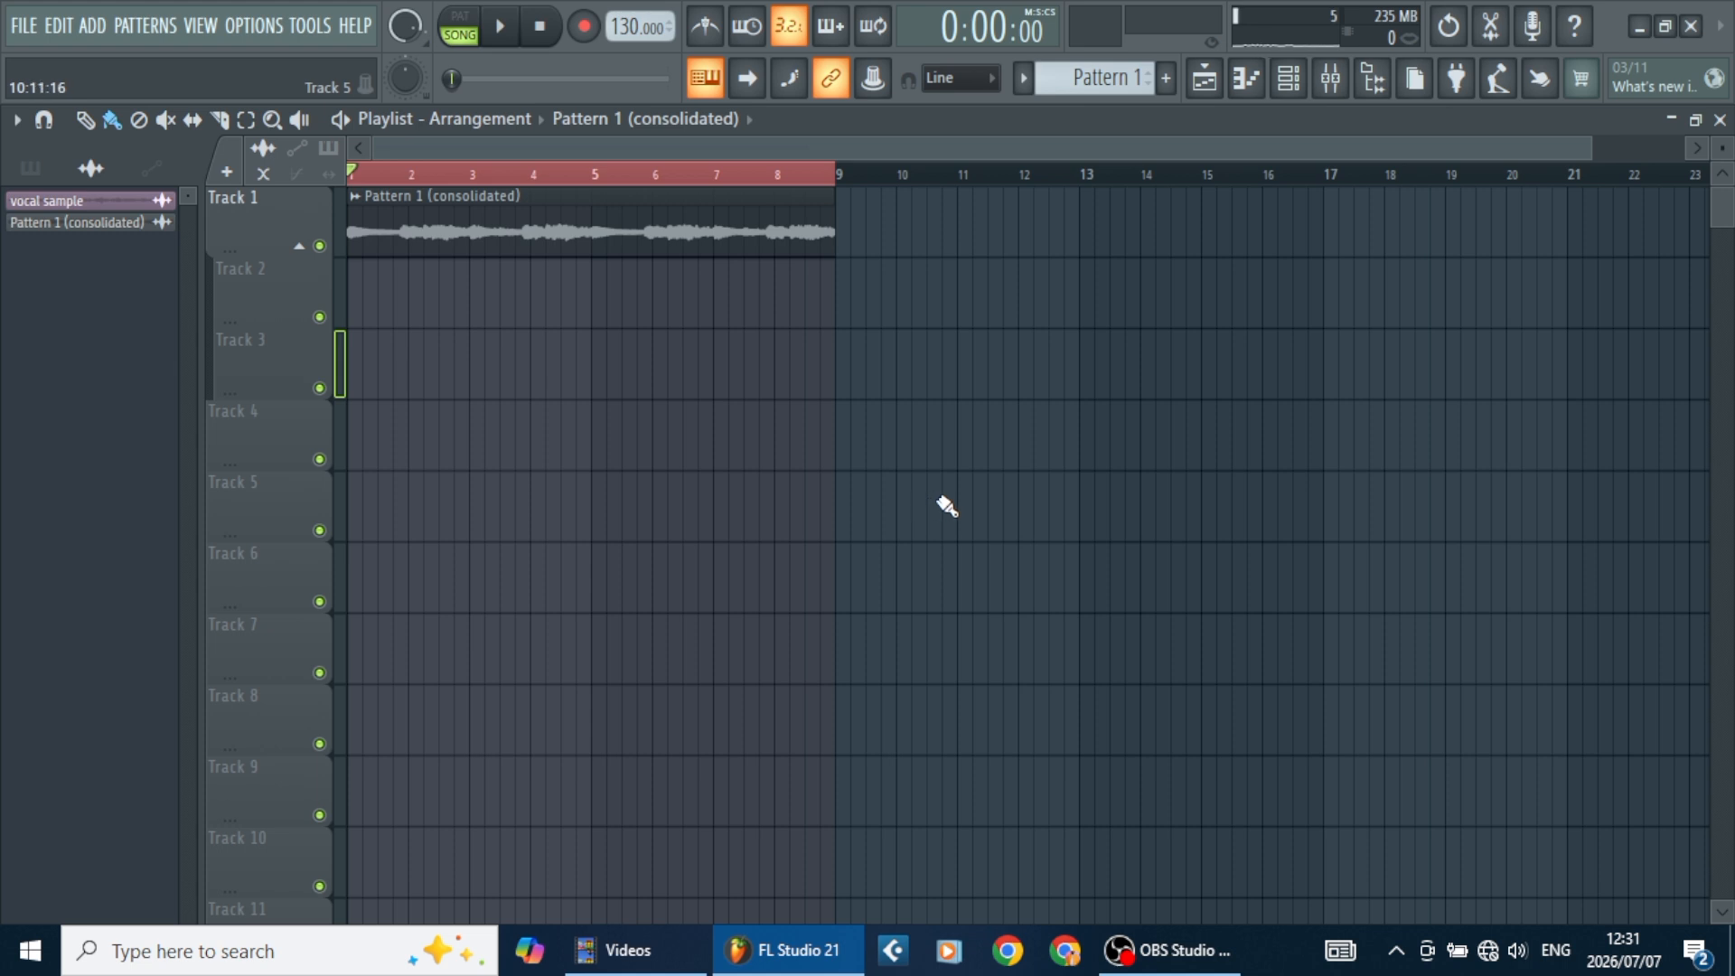
Open the consolidated clip's audio in a new Slicex channel and move the Slicex window so its waveform and slices are in view
double_click(590, 225)
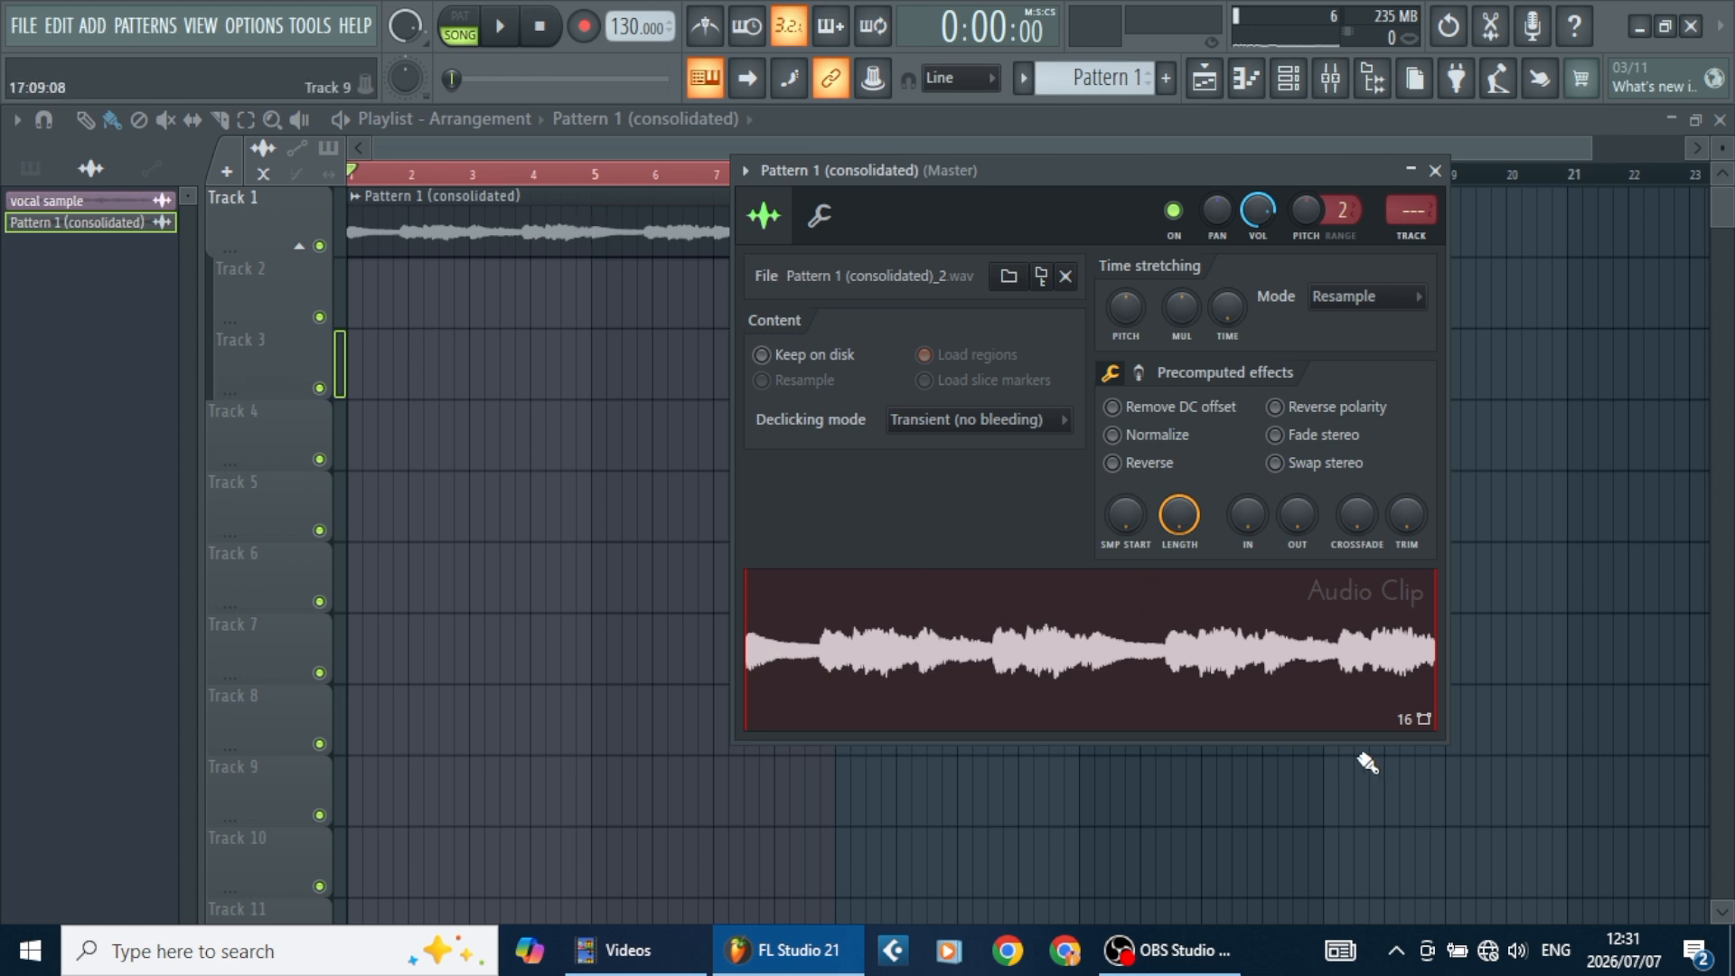
right_click(1074, 643)
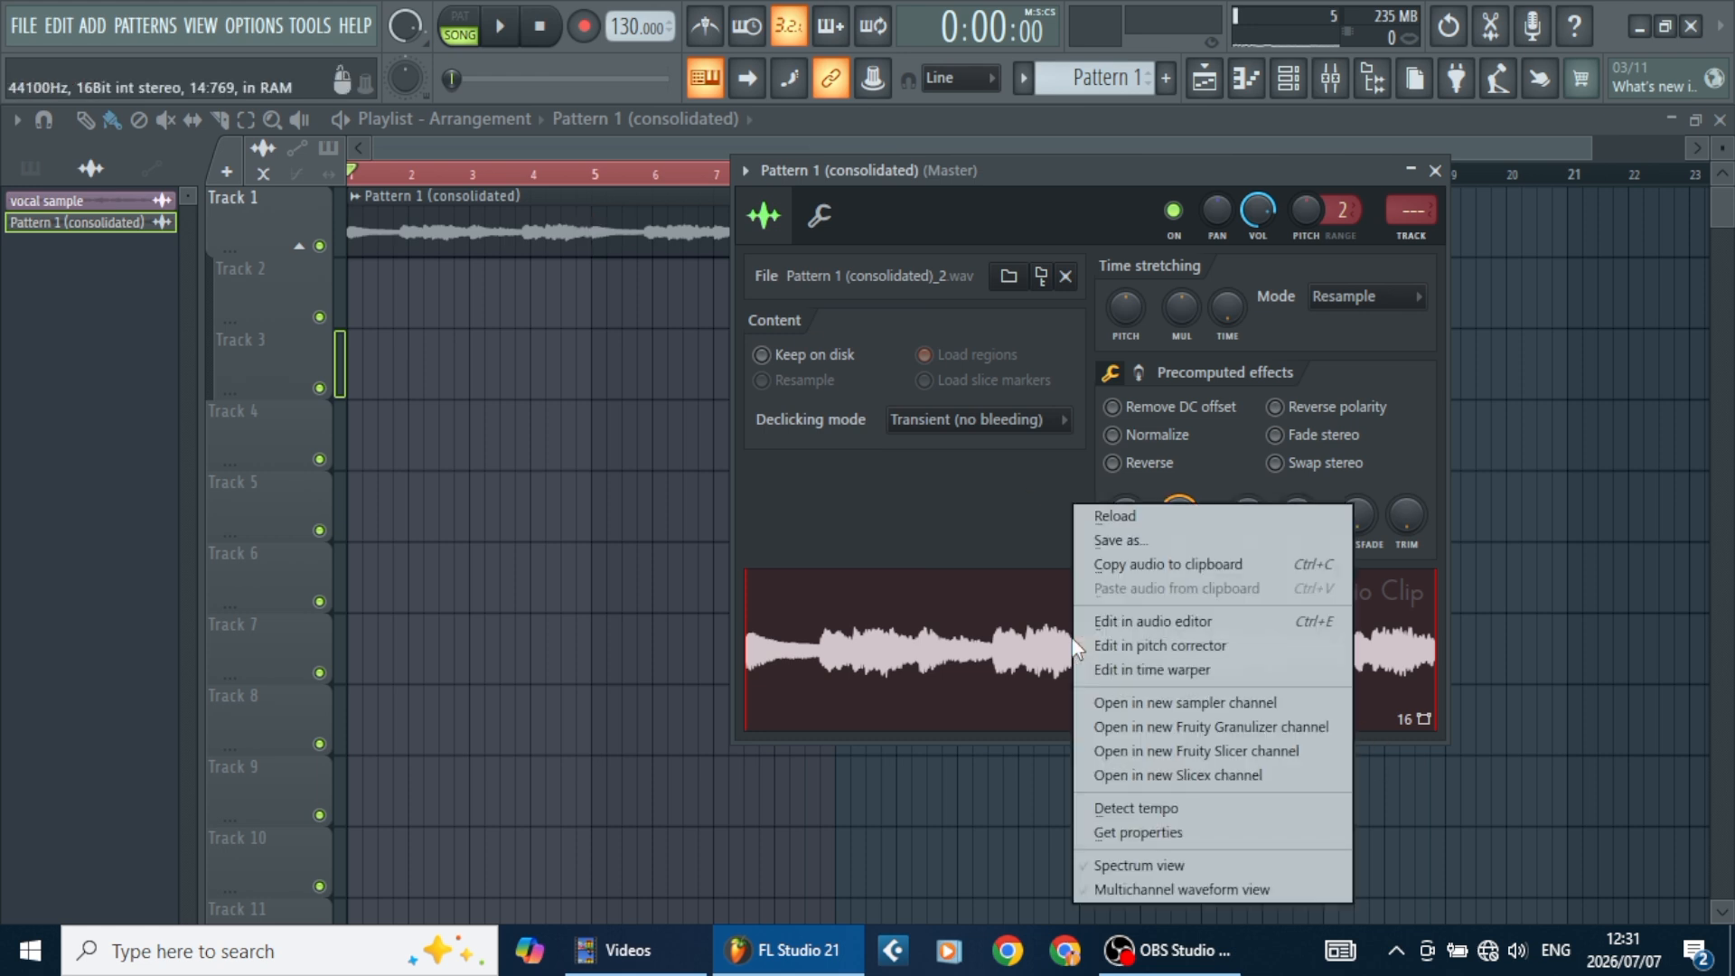
click(1254, 783)
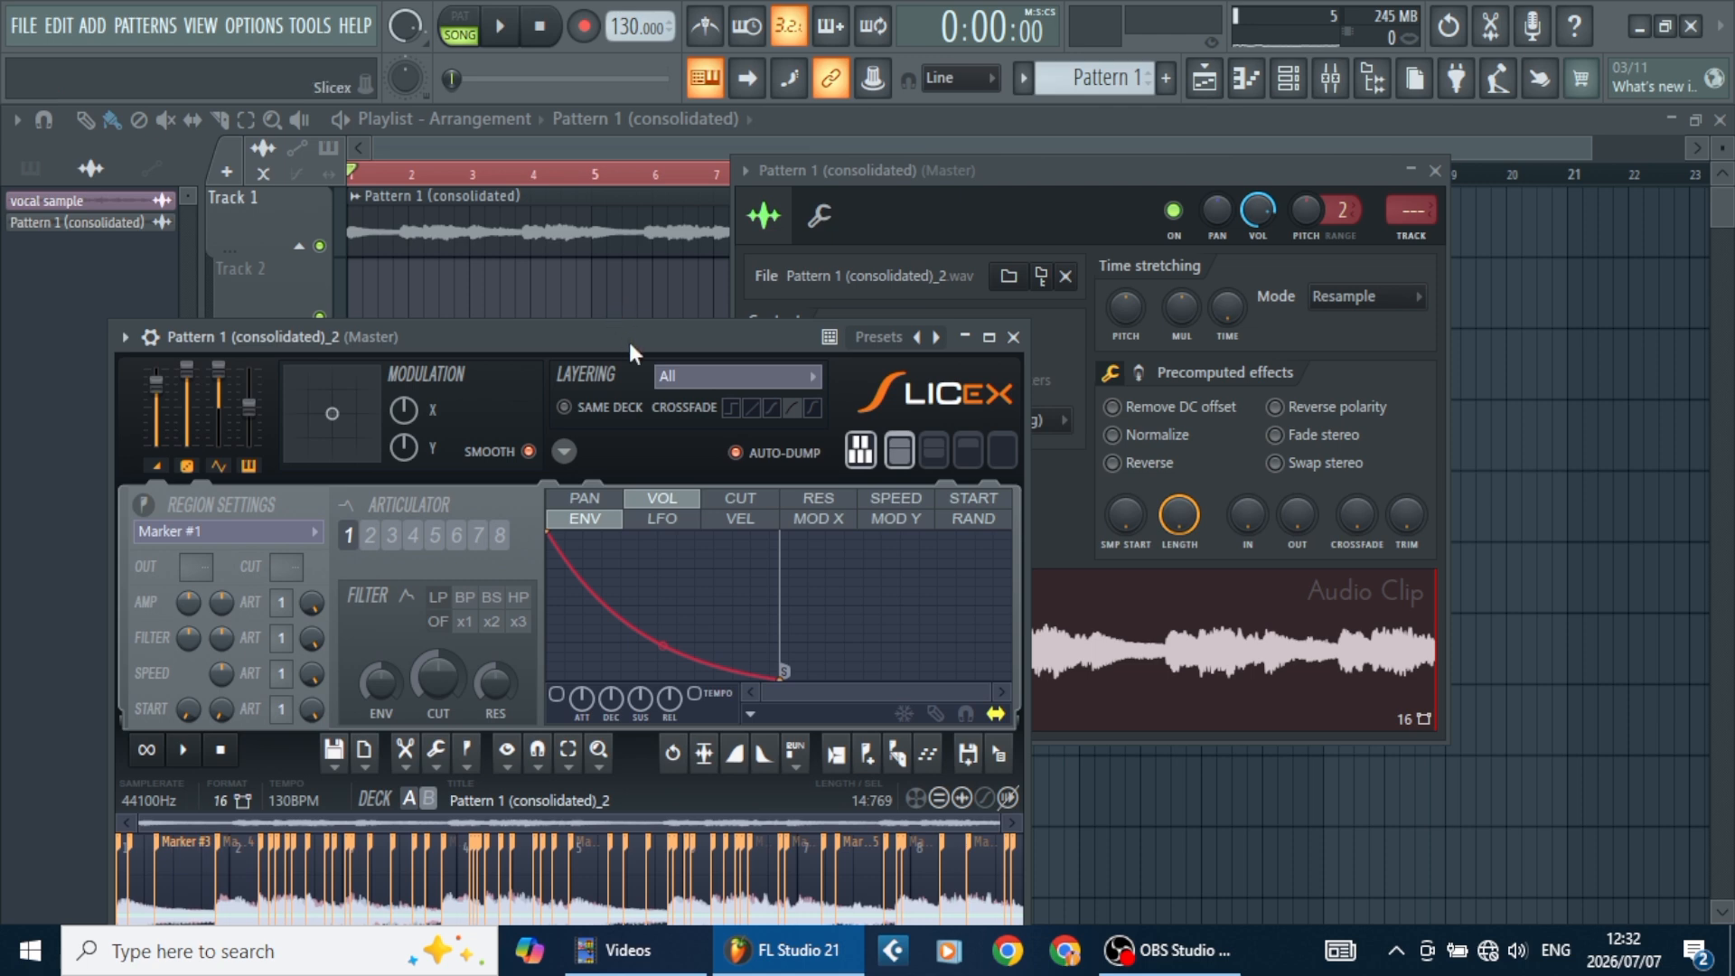
drag(629, 342, 931, 127)
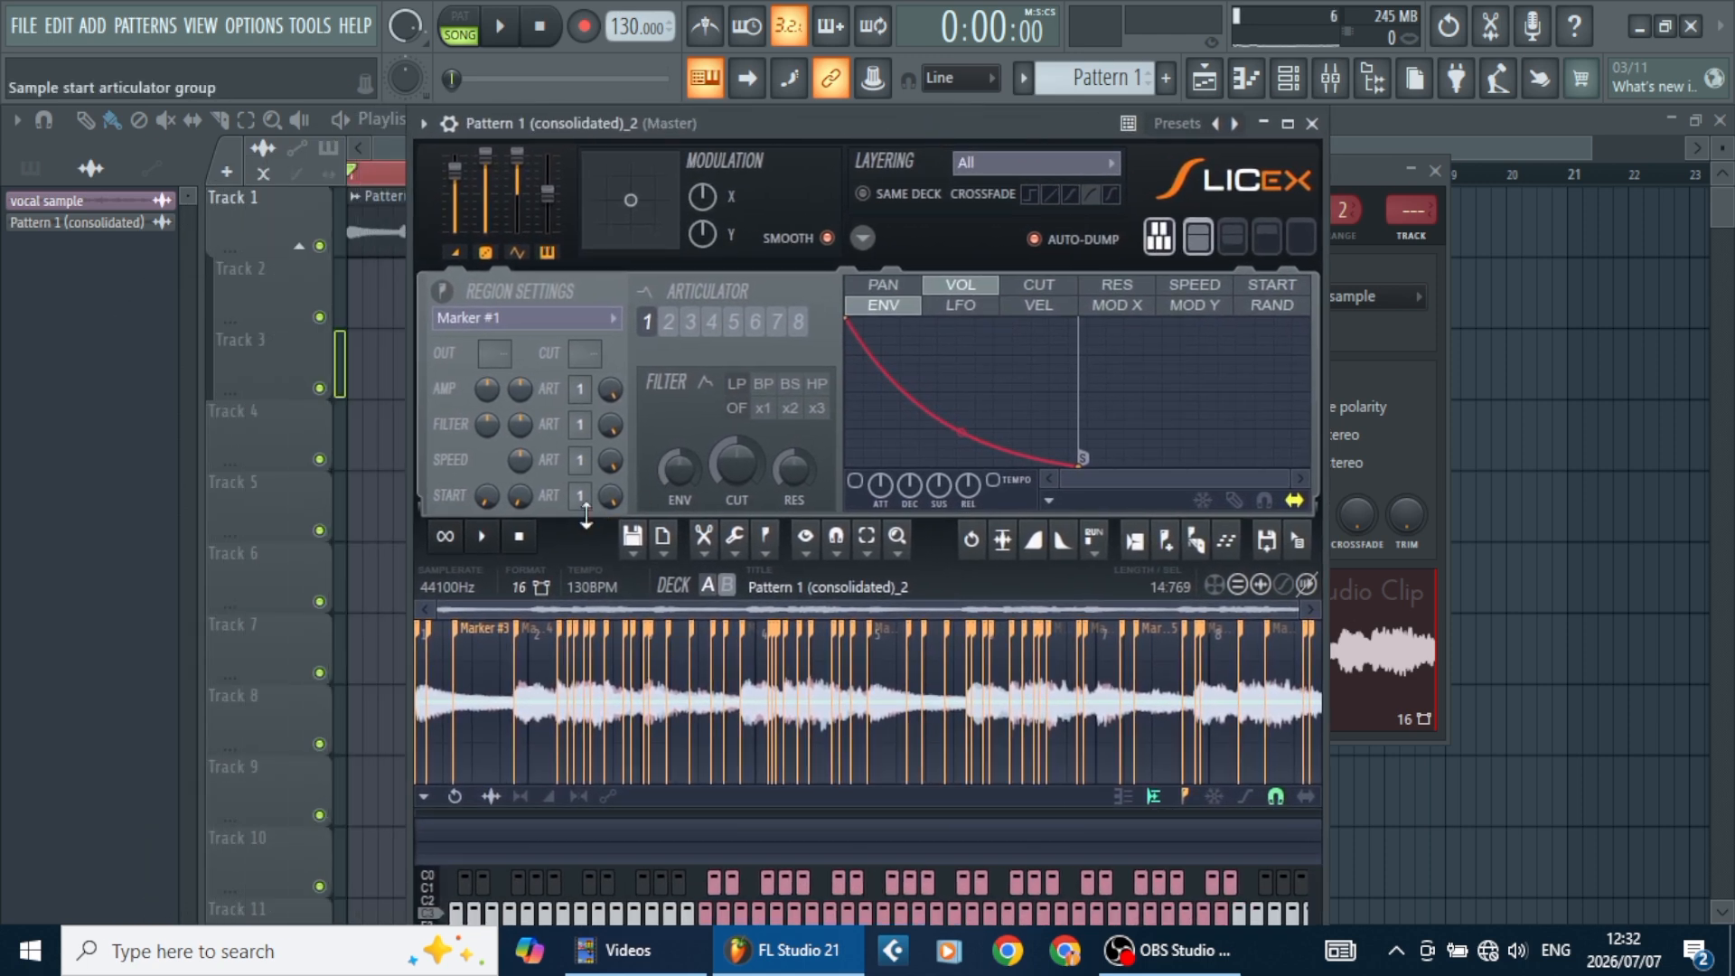
Preview the sample inside Slicex twice and check its new channel in the channel rack
click(484, 538)
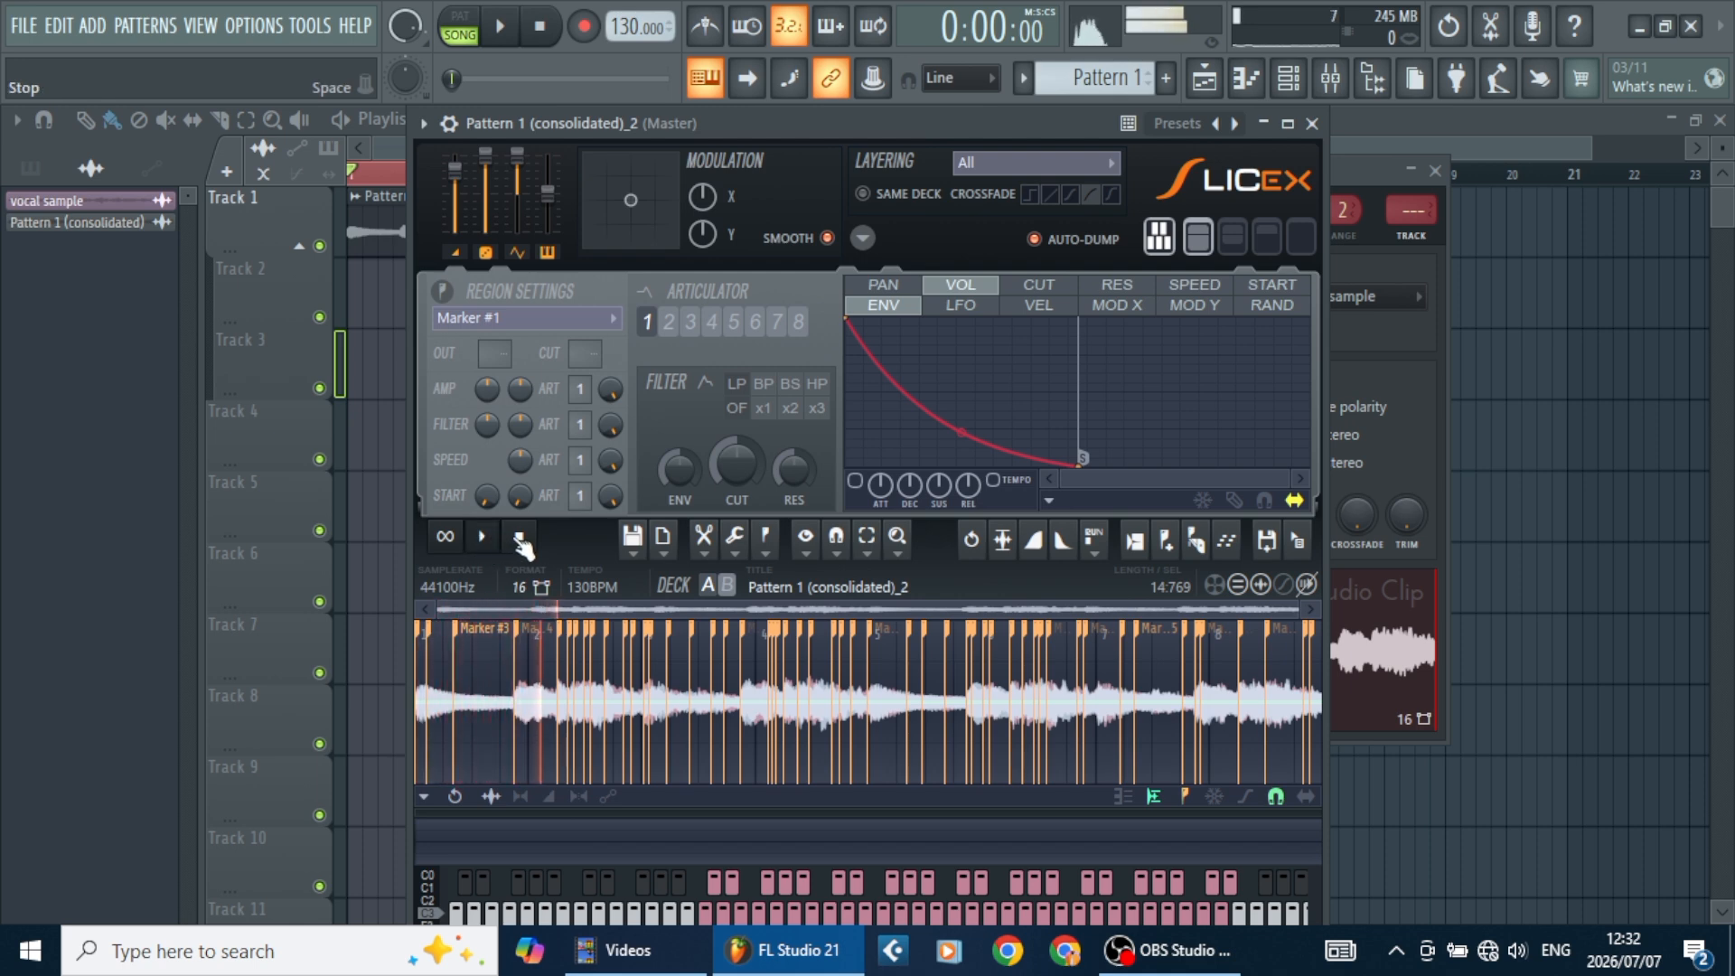
click(483, 537)
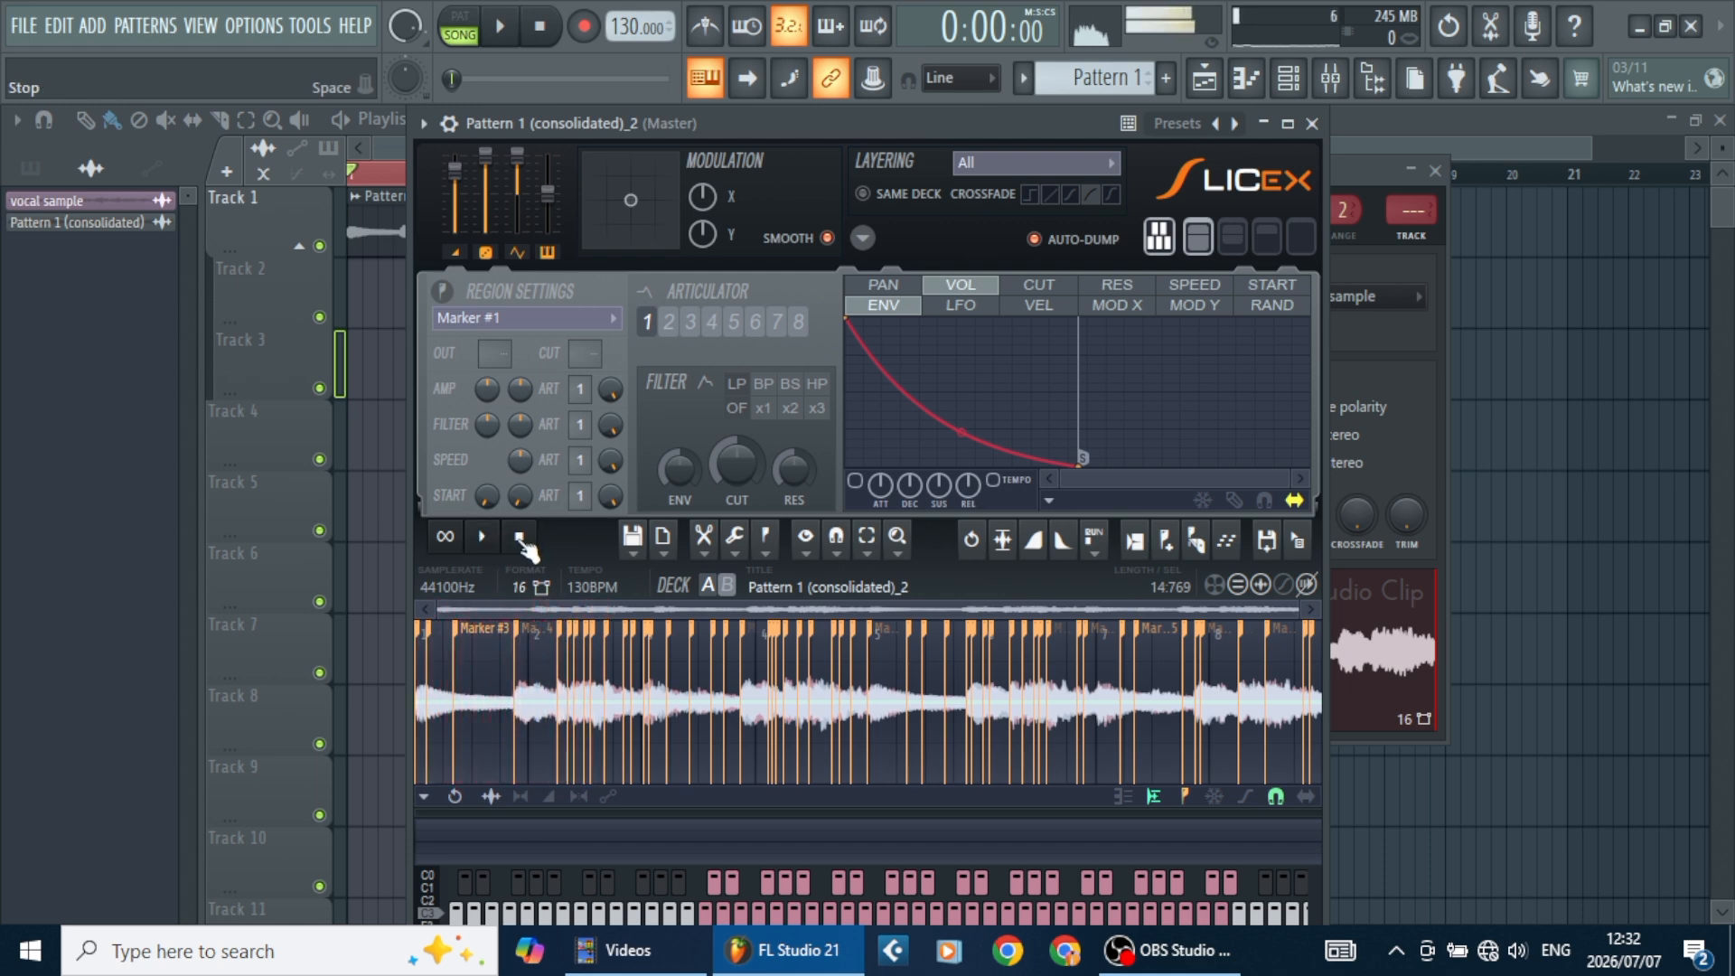
click(1290, 81)
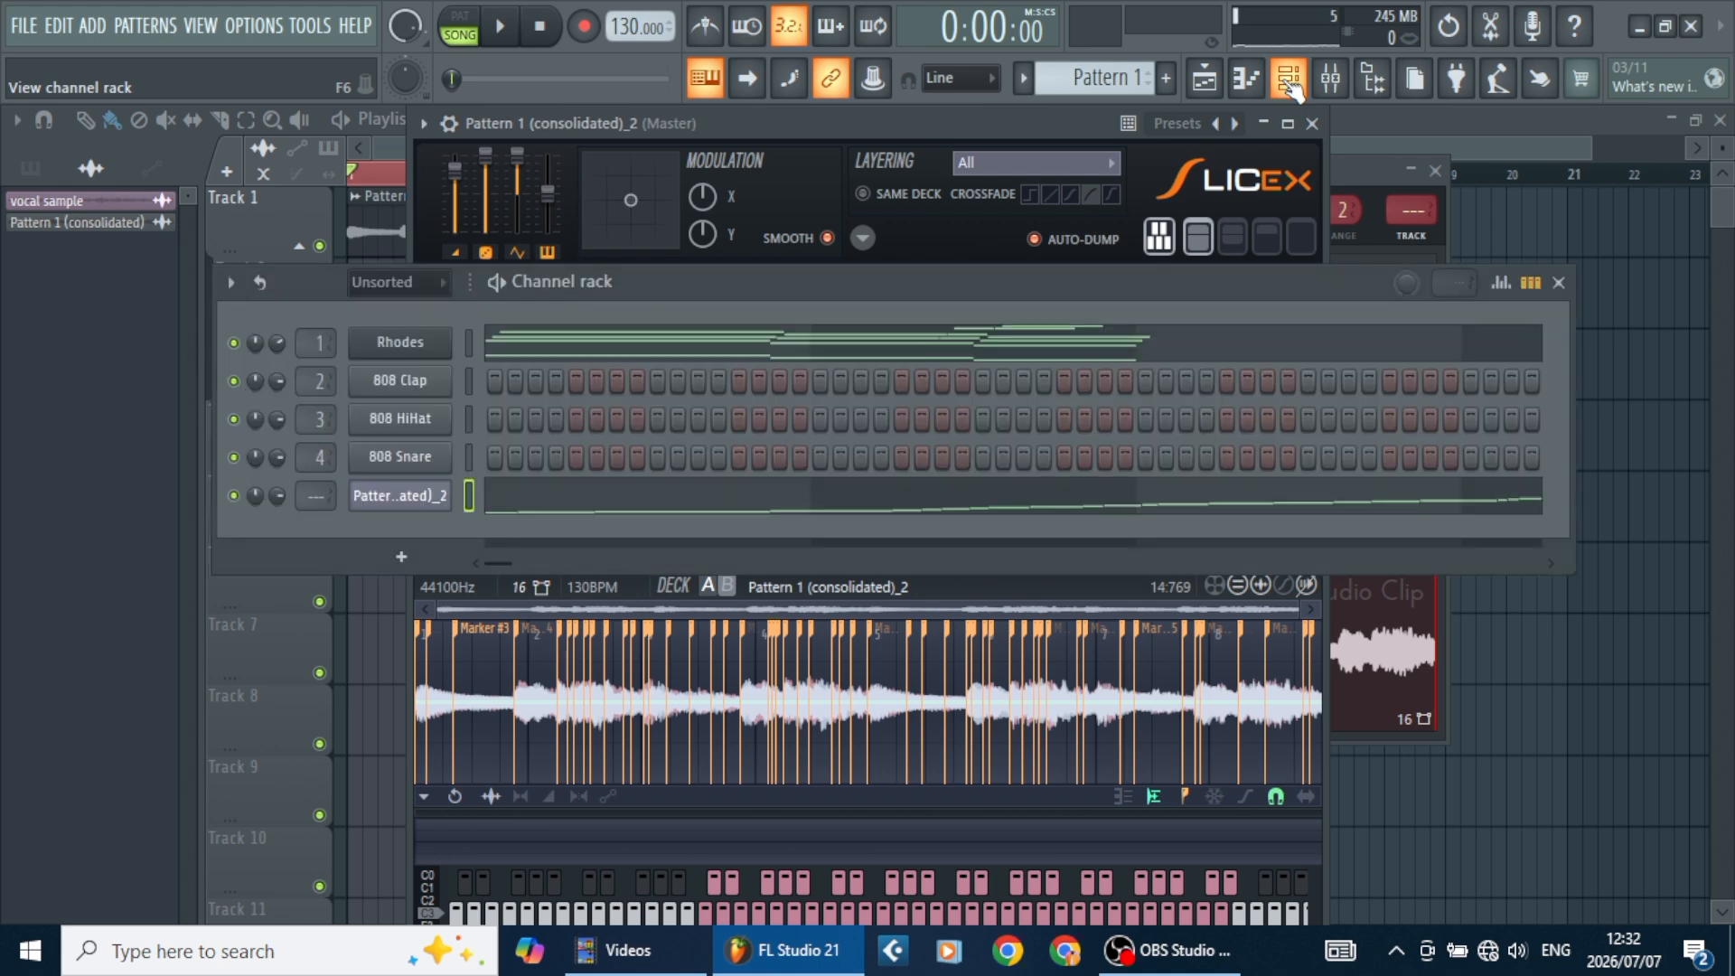
click(1291, 81)
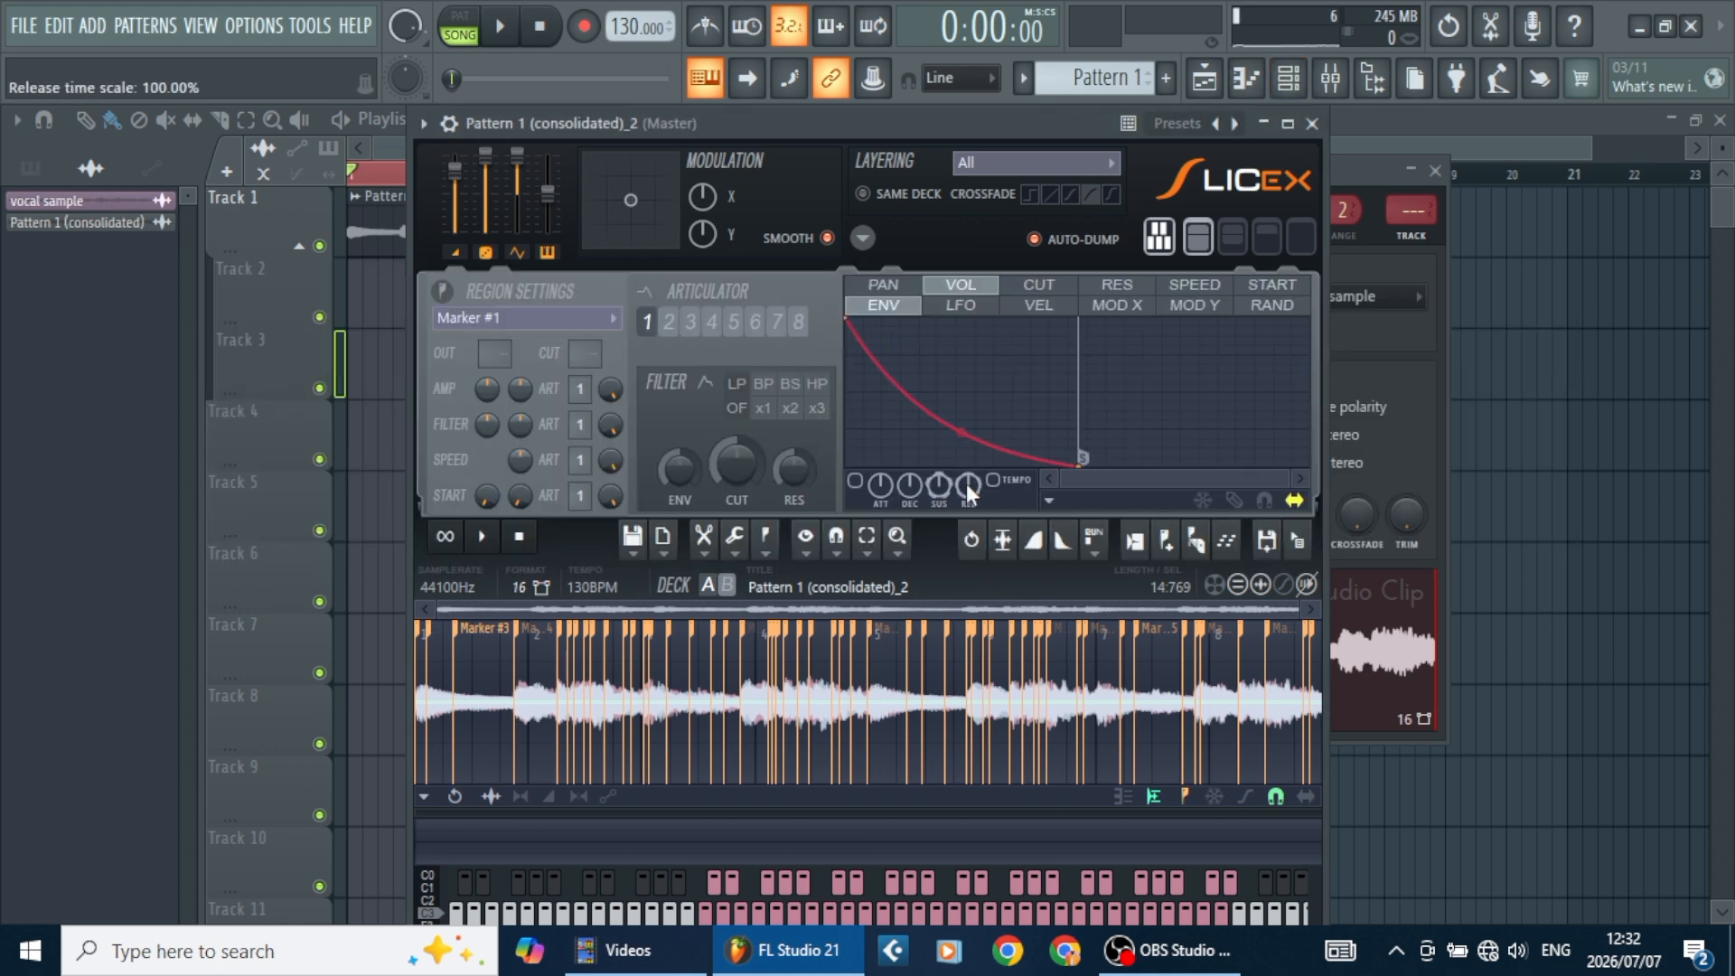
Re-slice the sample in Slicex with medium grid-slicing
click(768, 555)
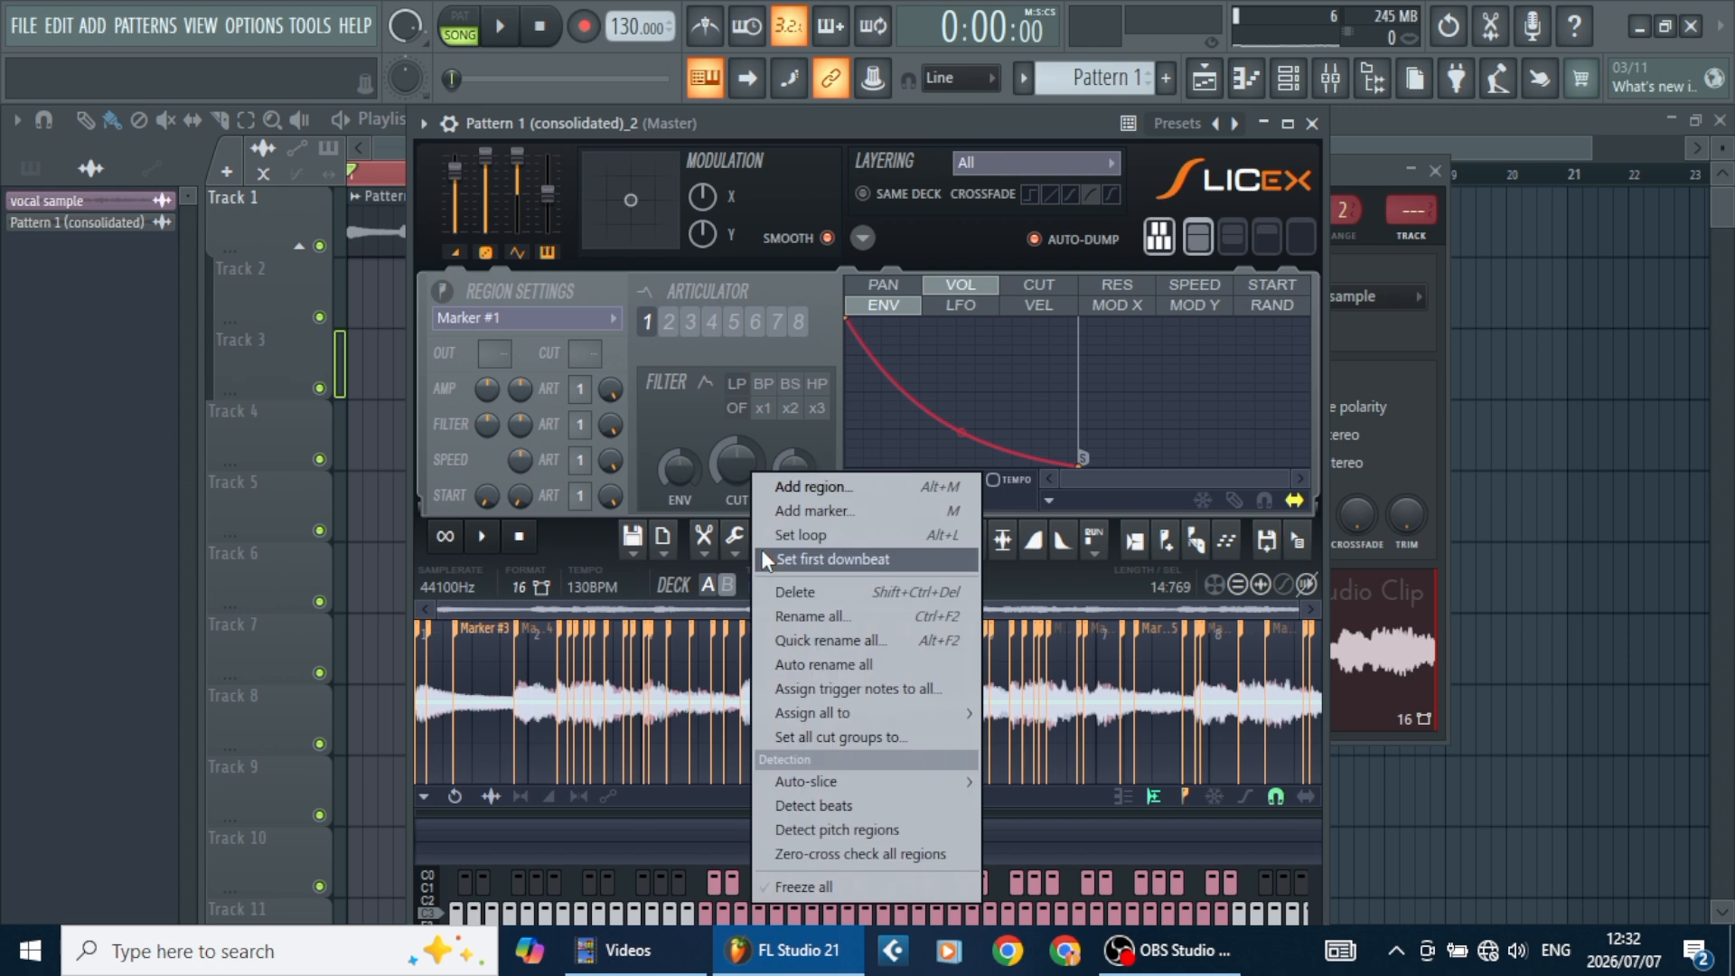
mouse_move(929, 795)
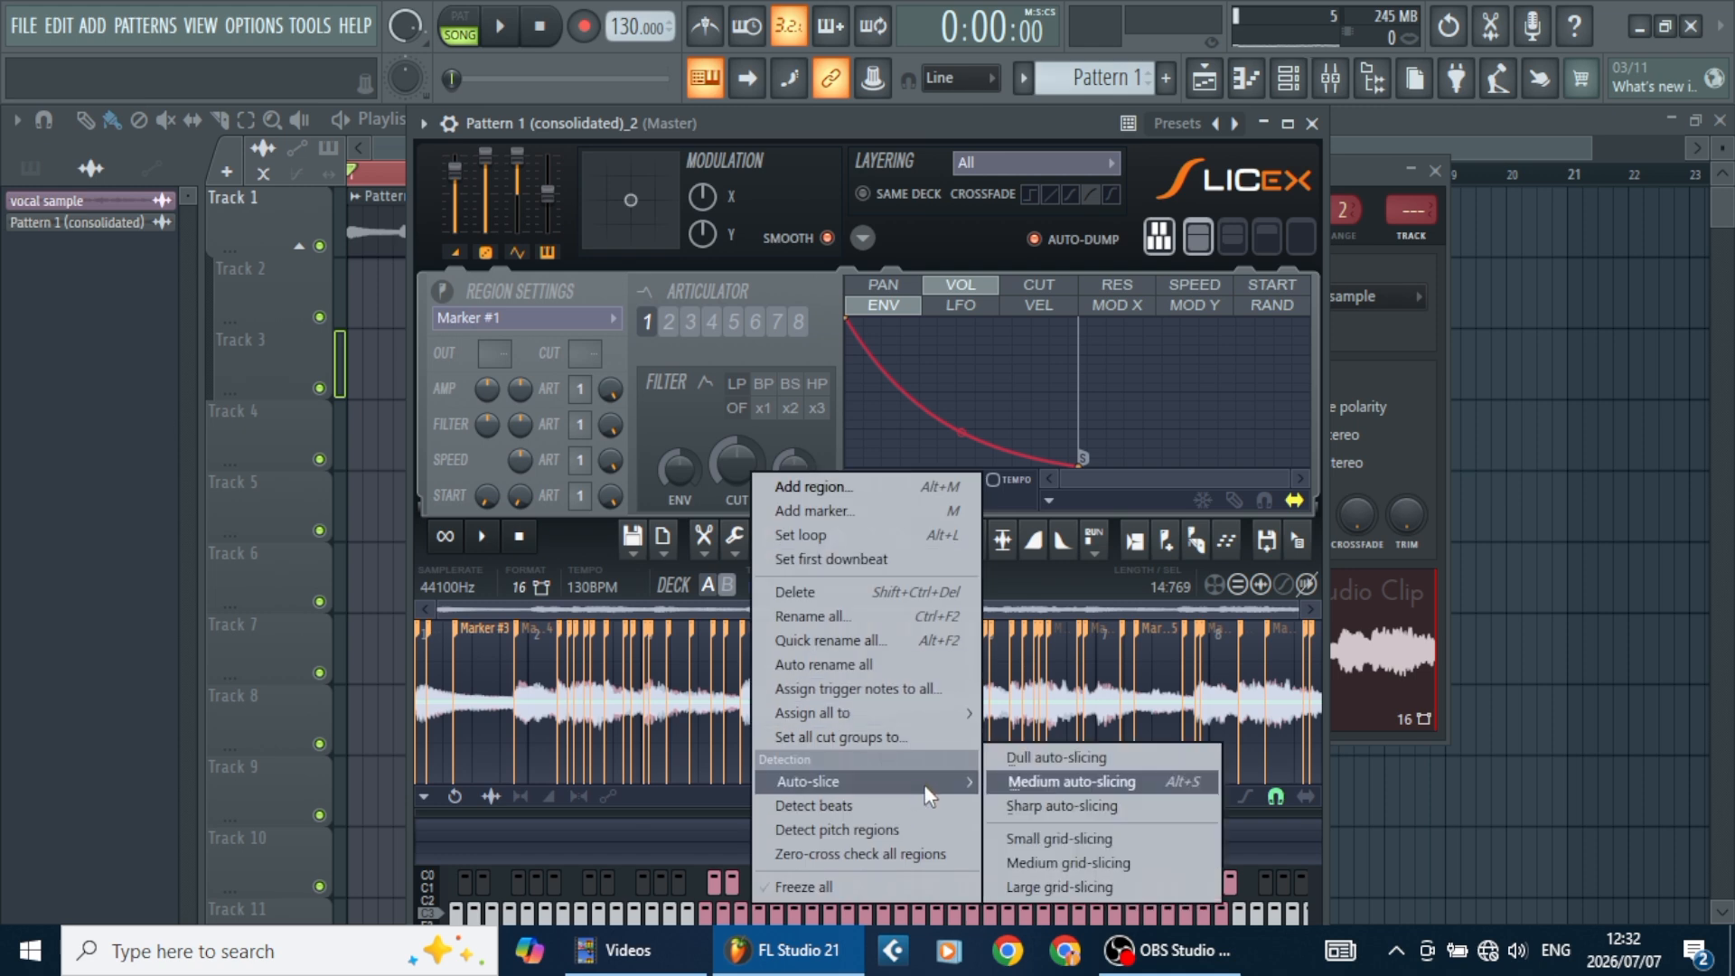
click(1032, 863)
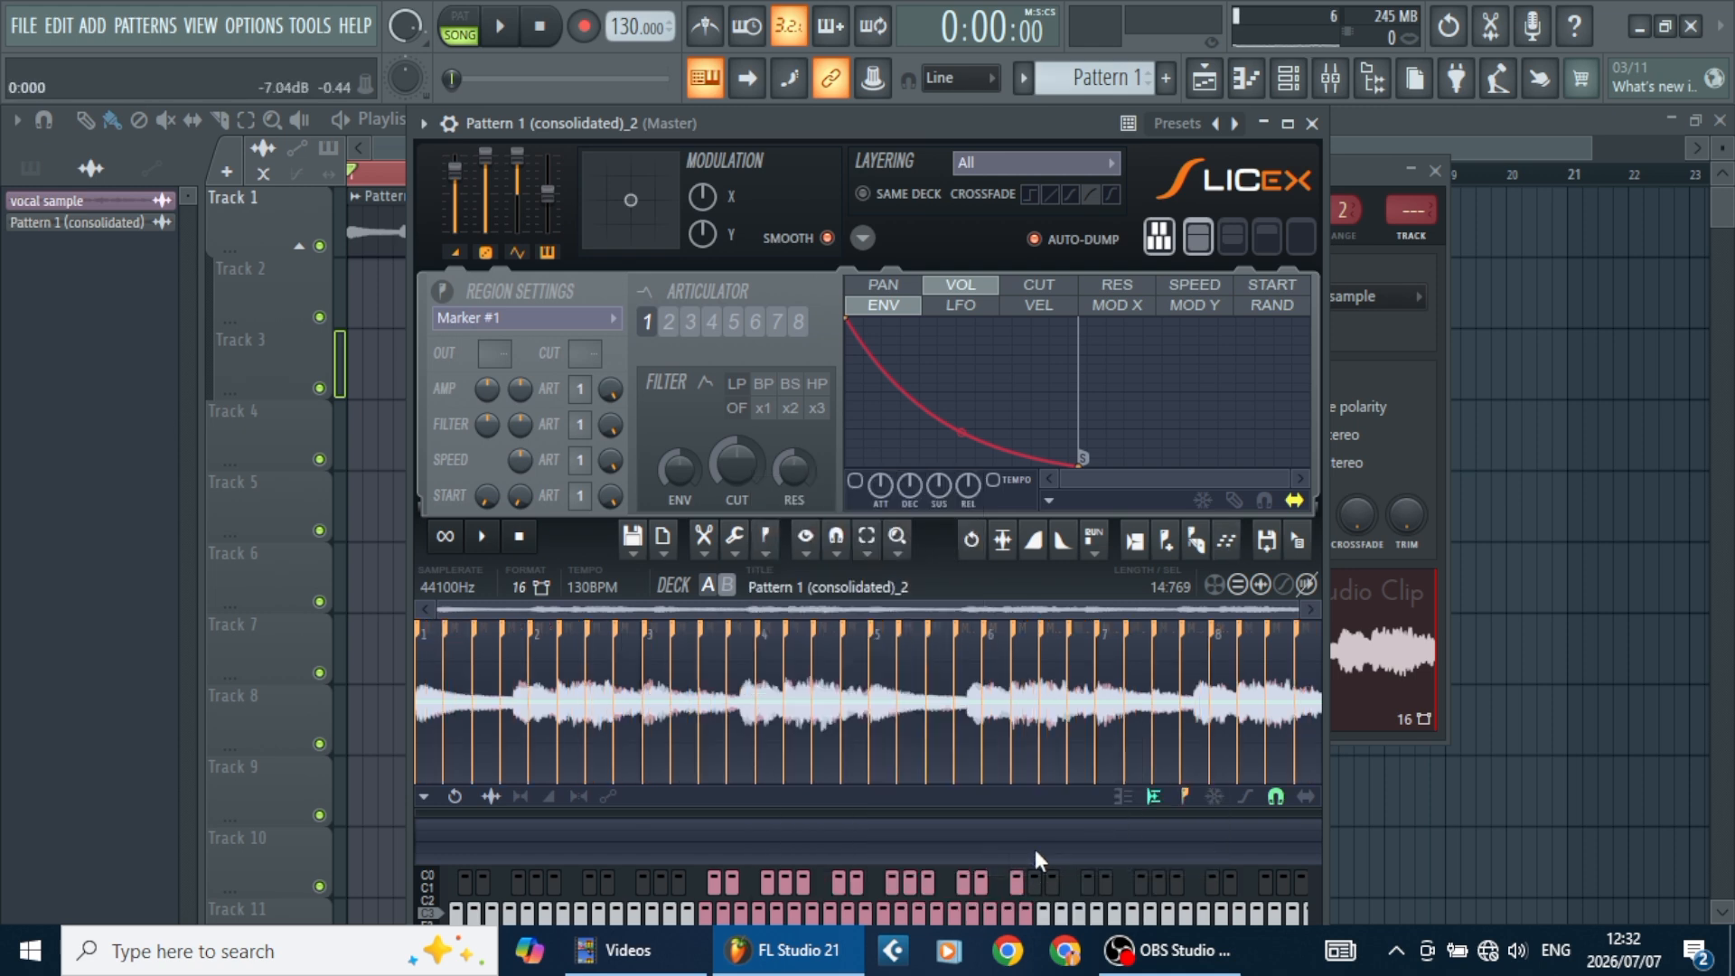
Open the Slicex channel's slice notes in the piano roll, delete them all and undo the deletion
click(1290, 77)
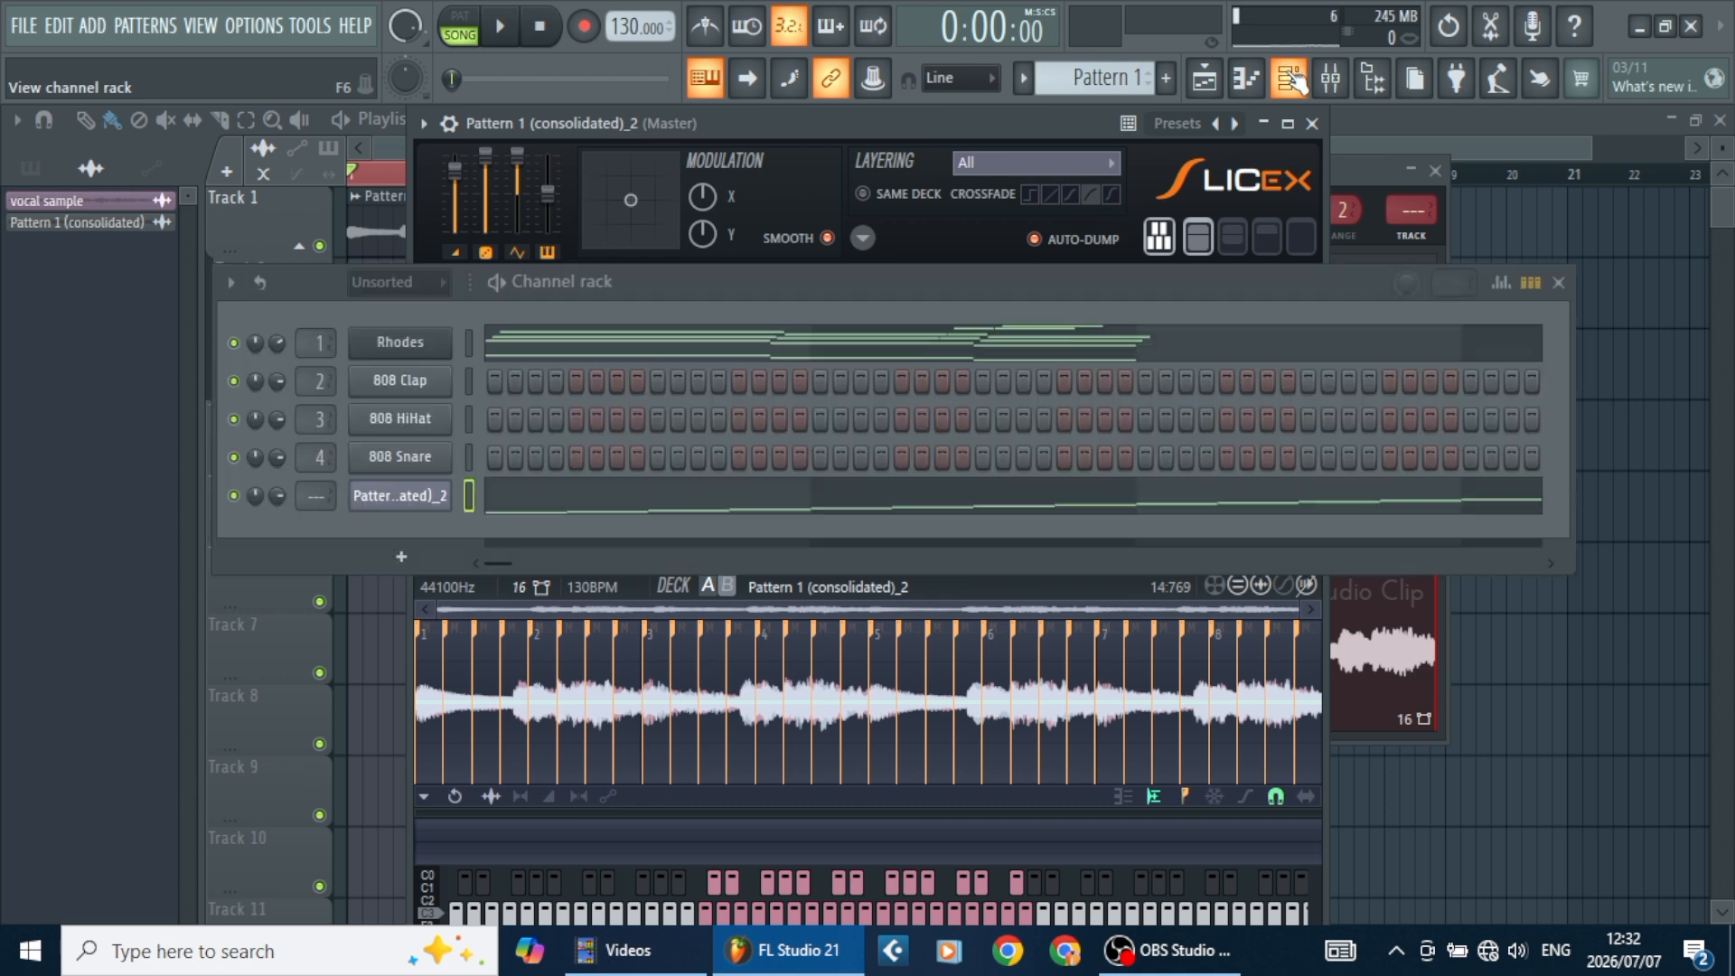
click(630, 503)
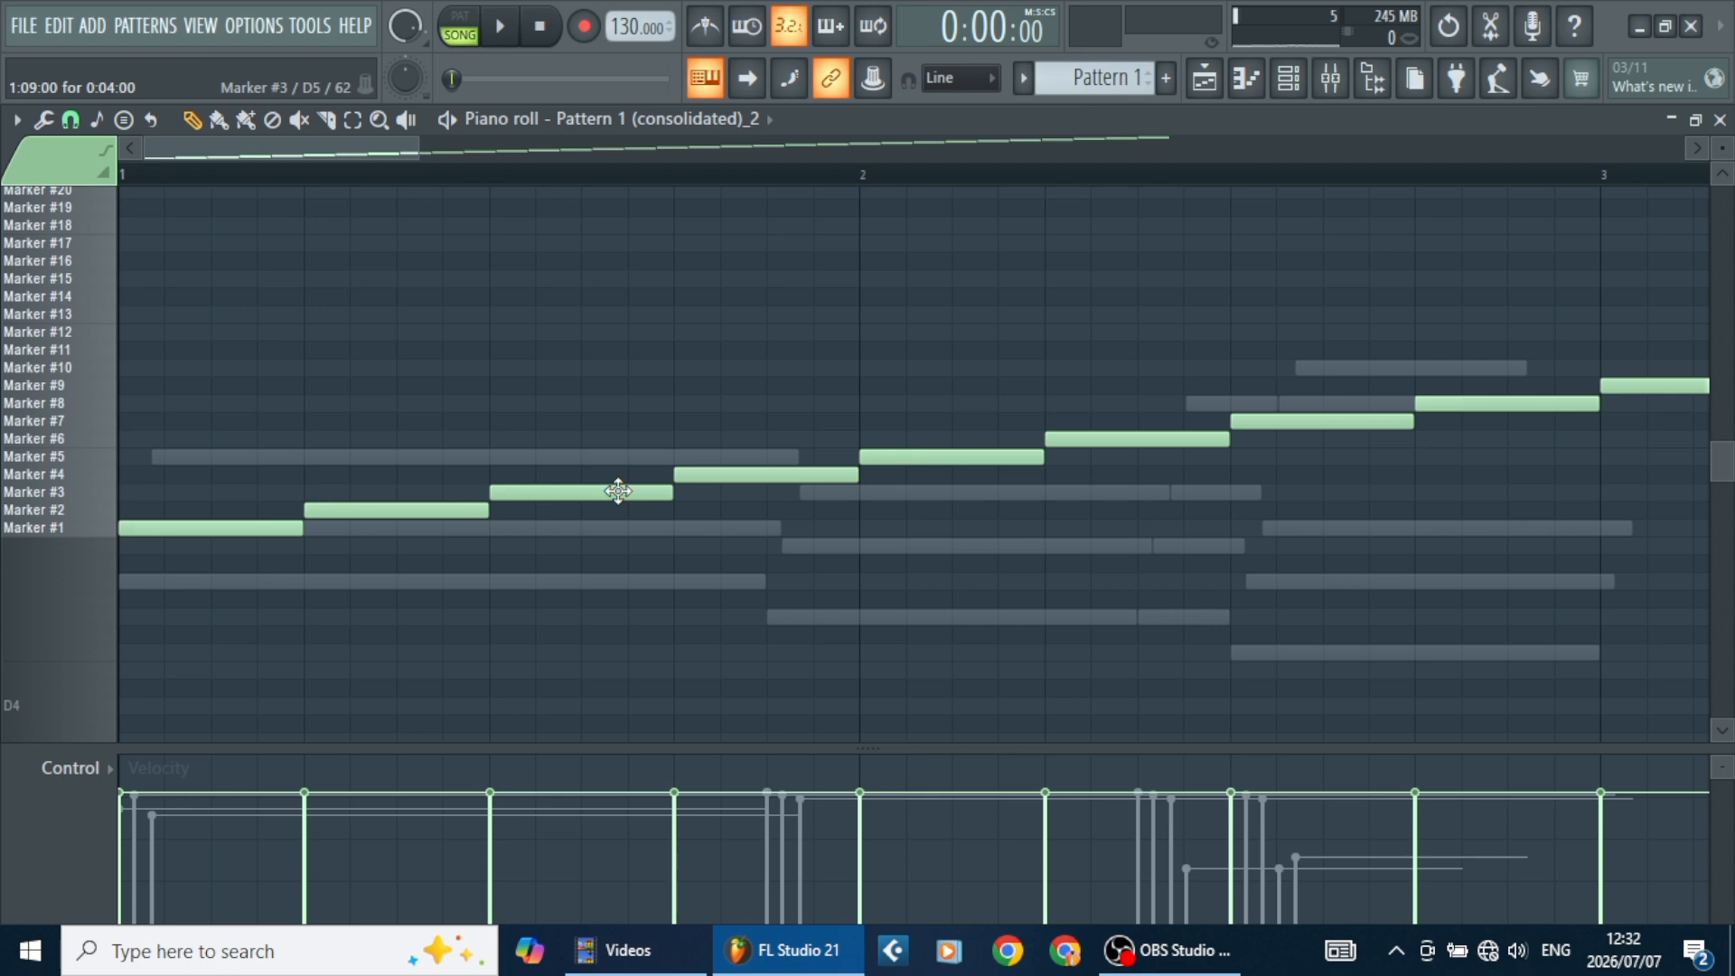
key(Delete)
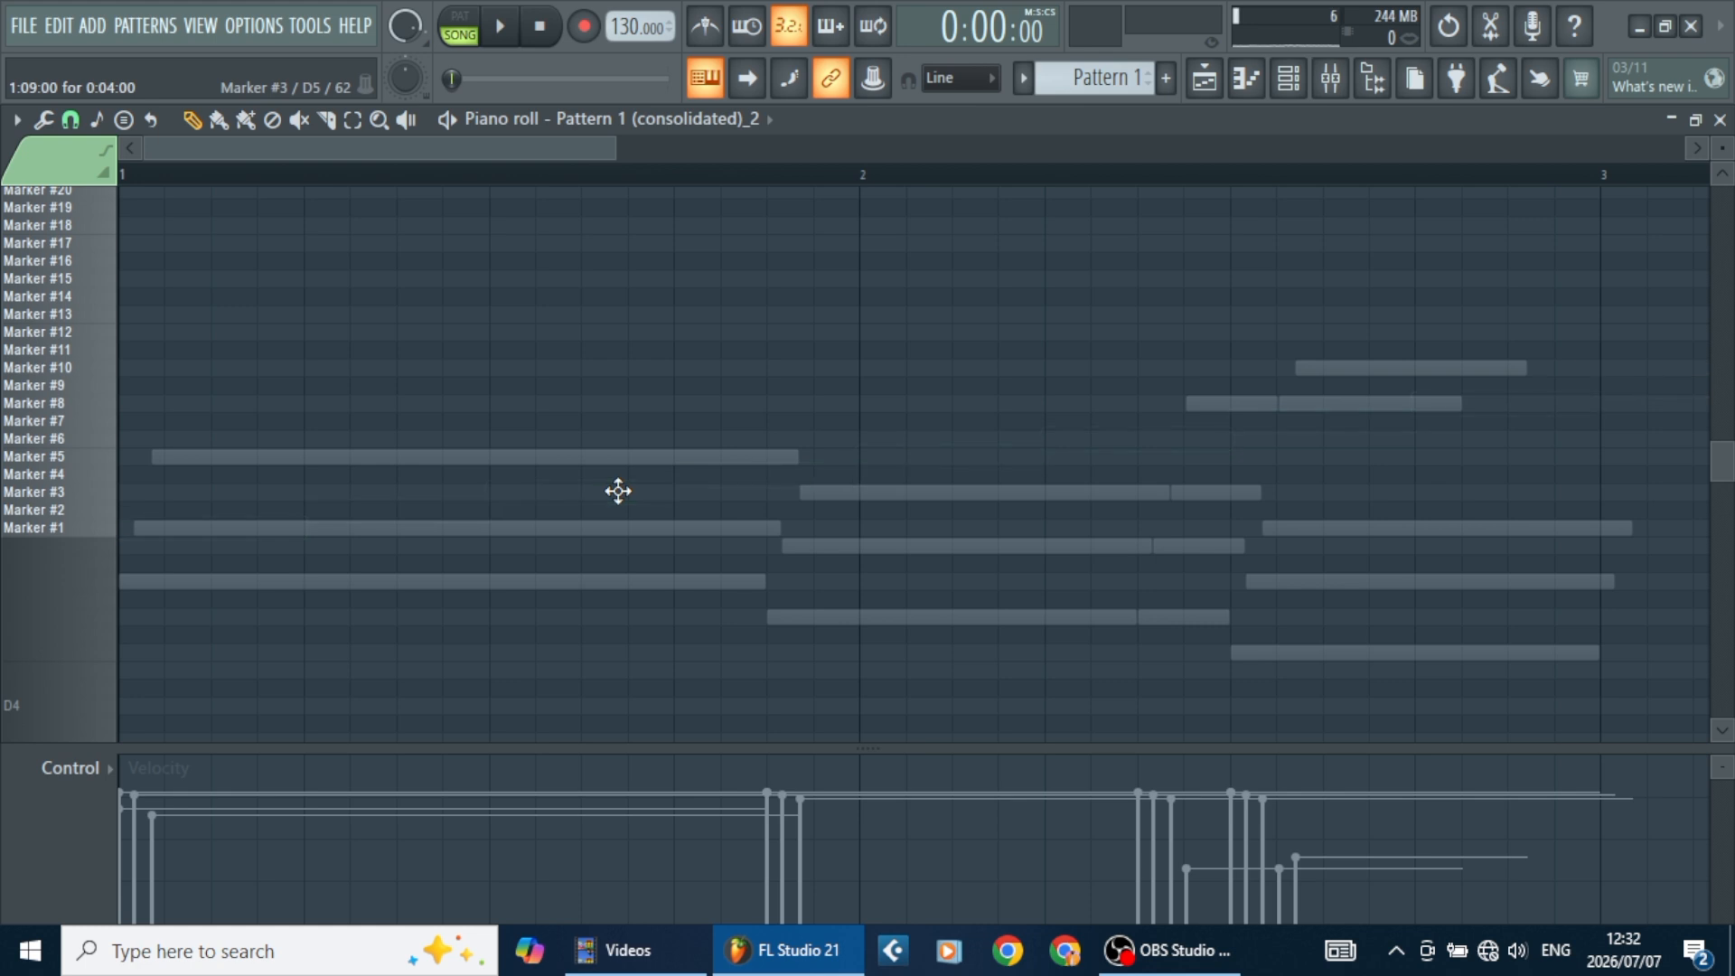
key(ctrl+z)
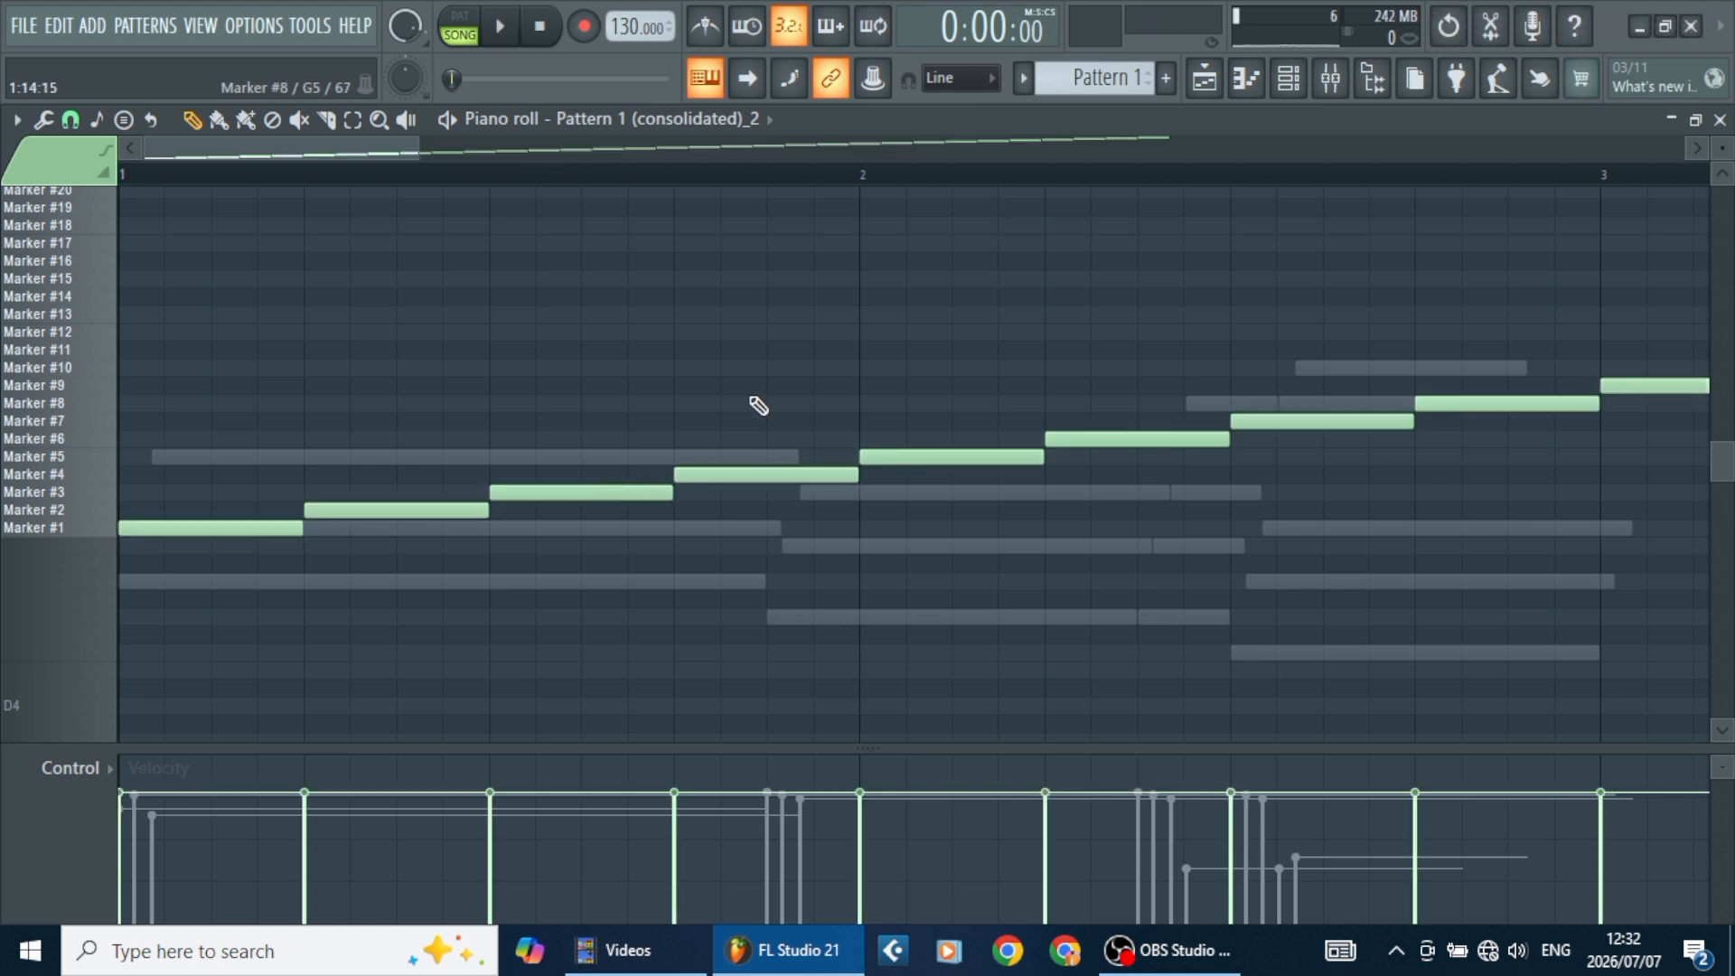
Mute the Rhodes channel, switch to pattern mode and play the slice notes
click(1289, 78)
click(233, 343)
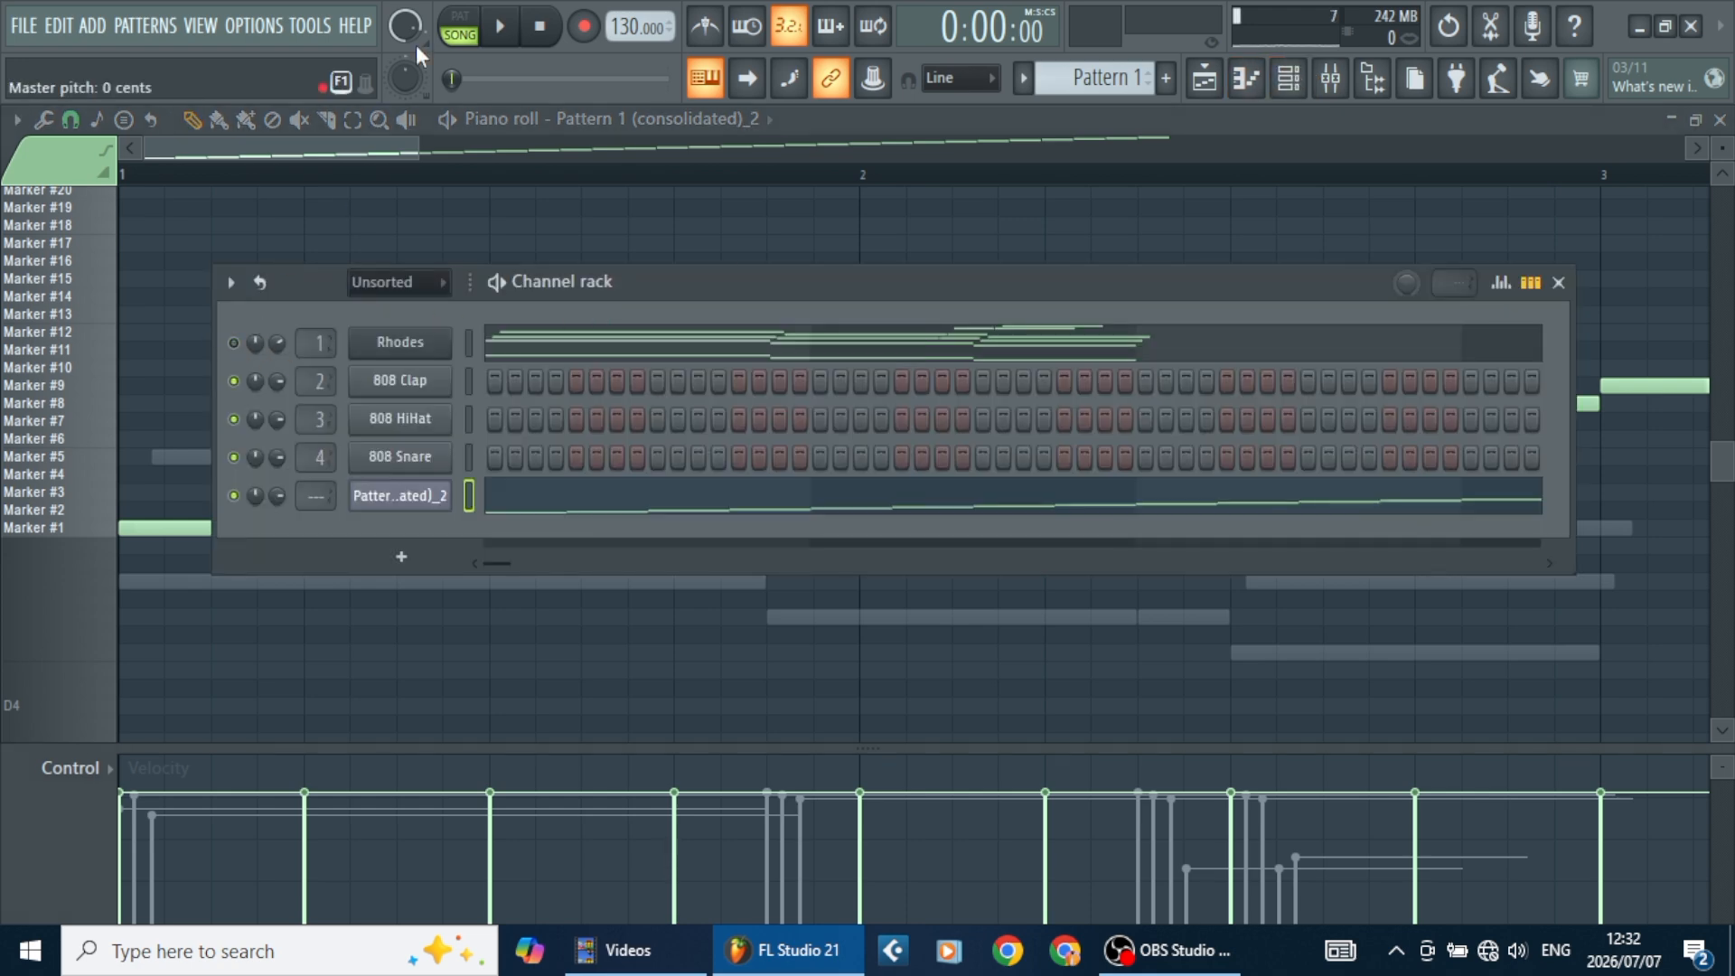
click(459, 26)
click(552, 506)
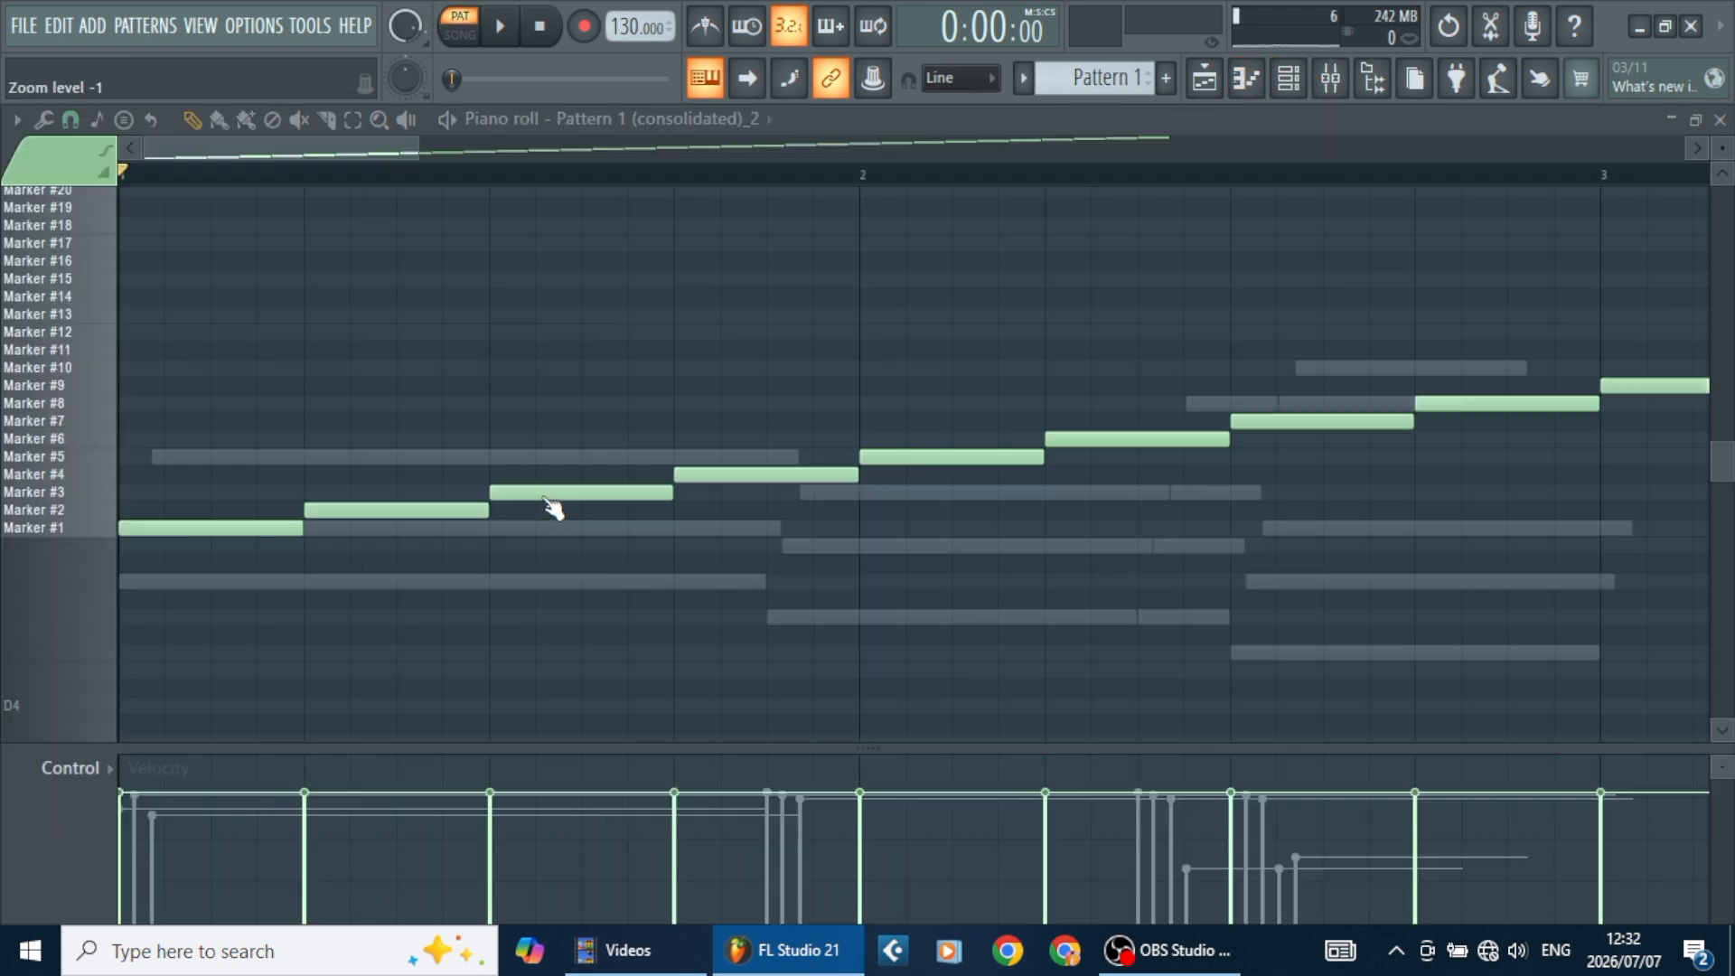
key(space)
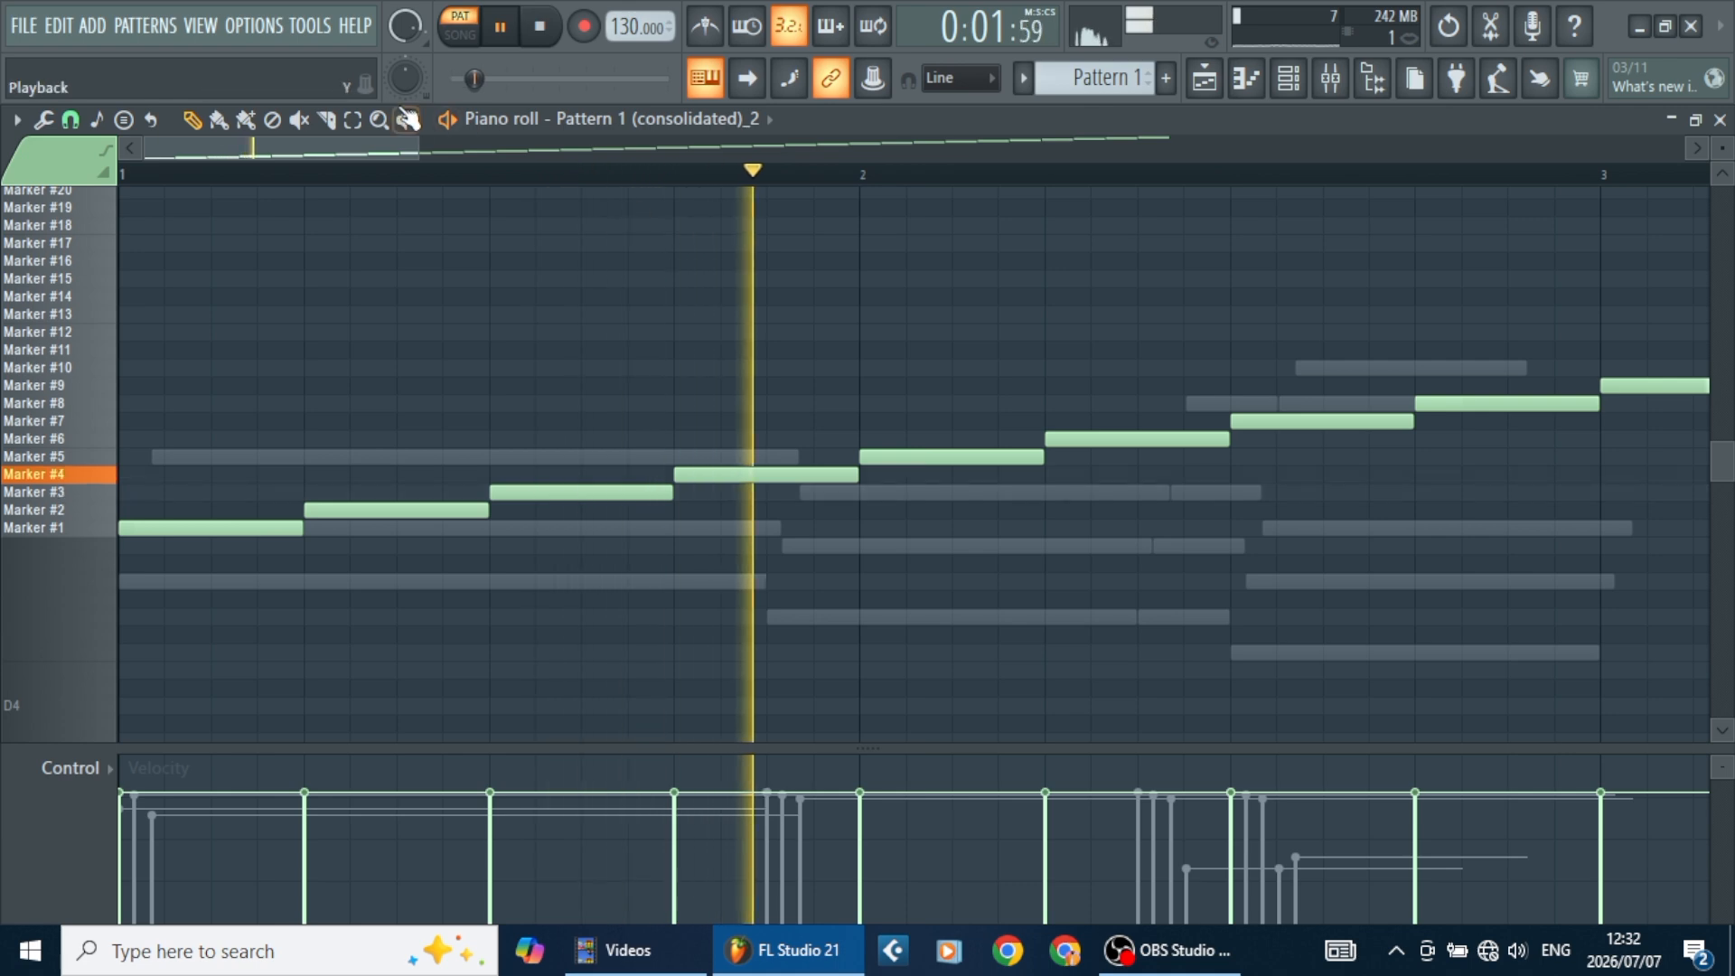
scroll(1079, 231, down, 5)
key(space)
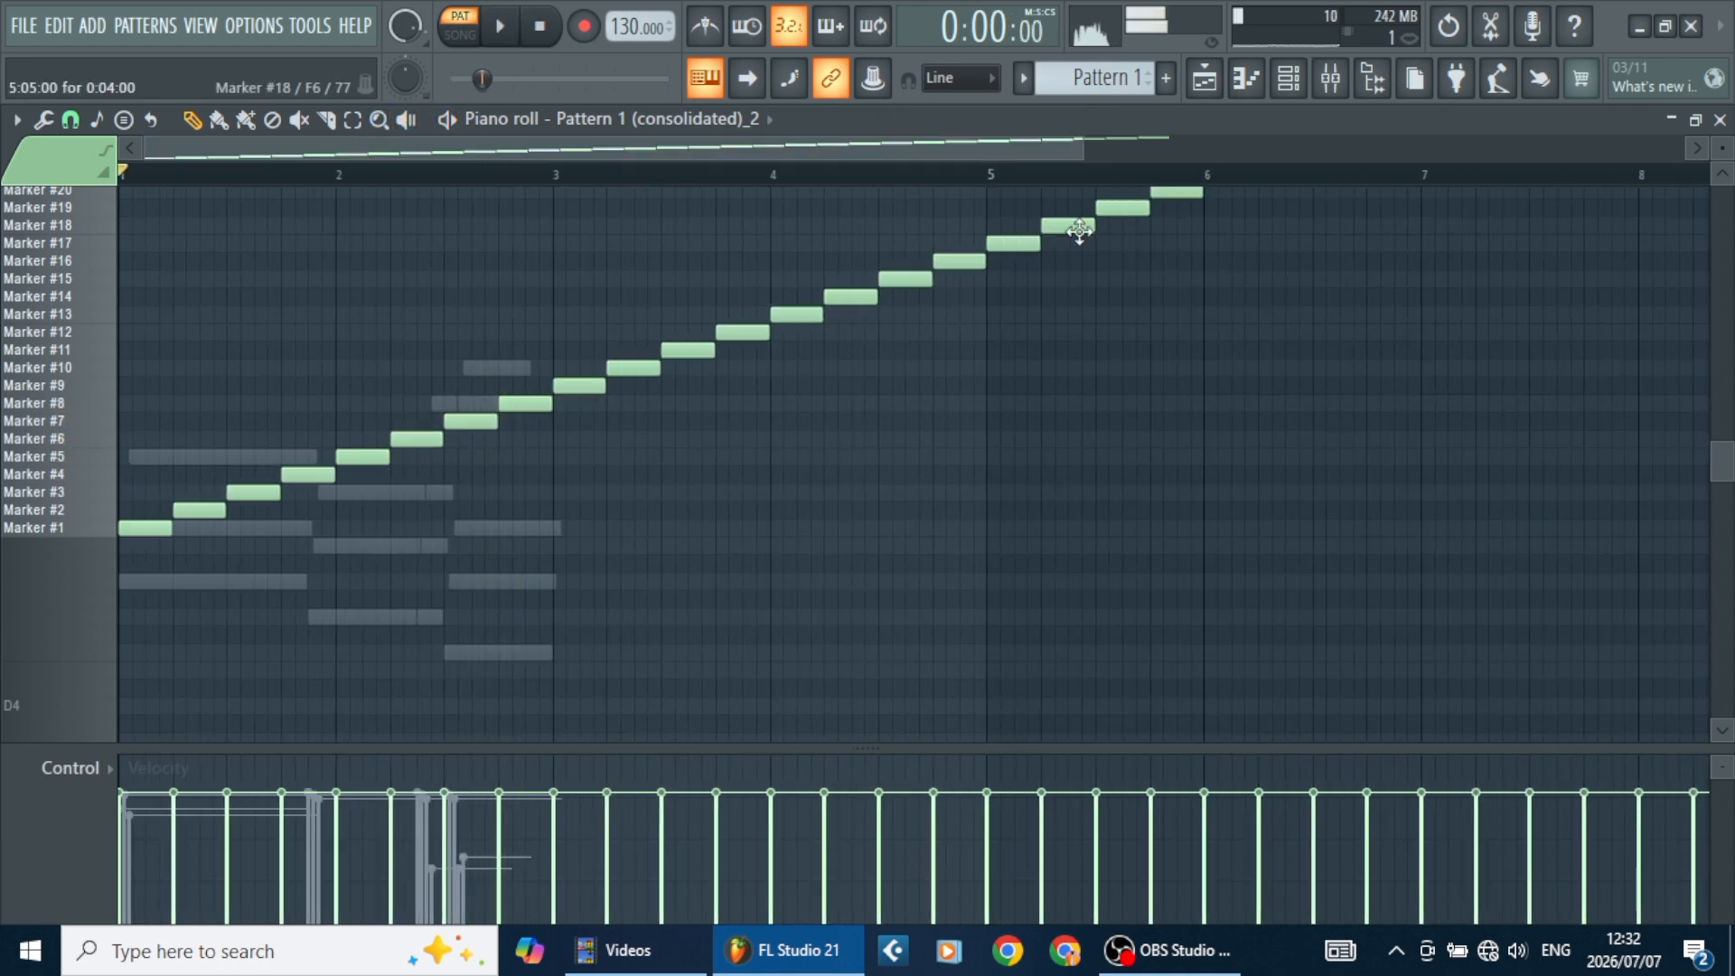
Audition individual slices between Marker #4 and Marker #17 on the piano roll keys and show the channel rack
click(61, 399)
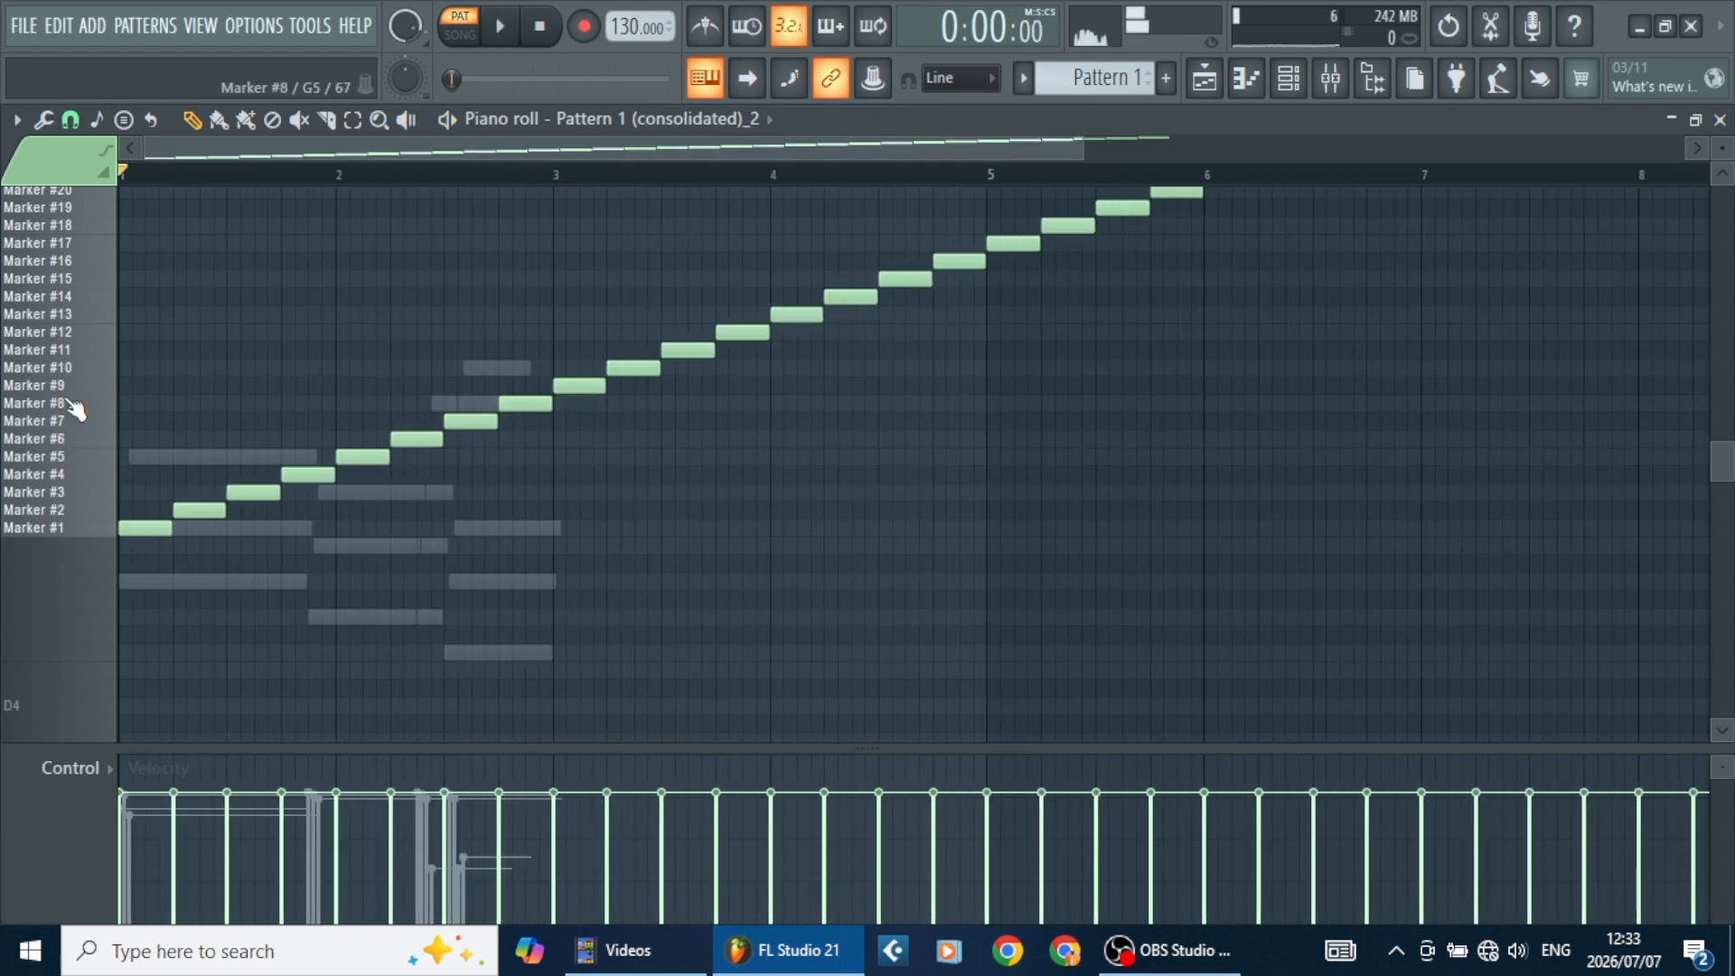
click(71, 354)
click(70, 302)
click(65, 244)
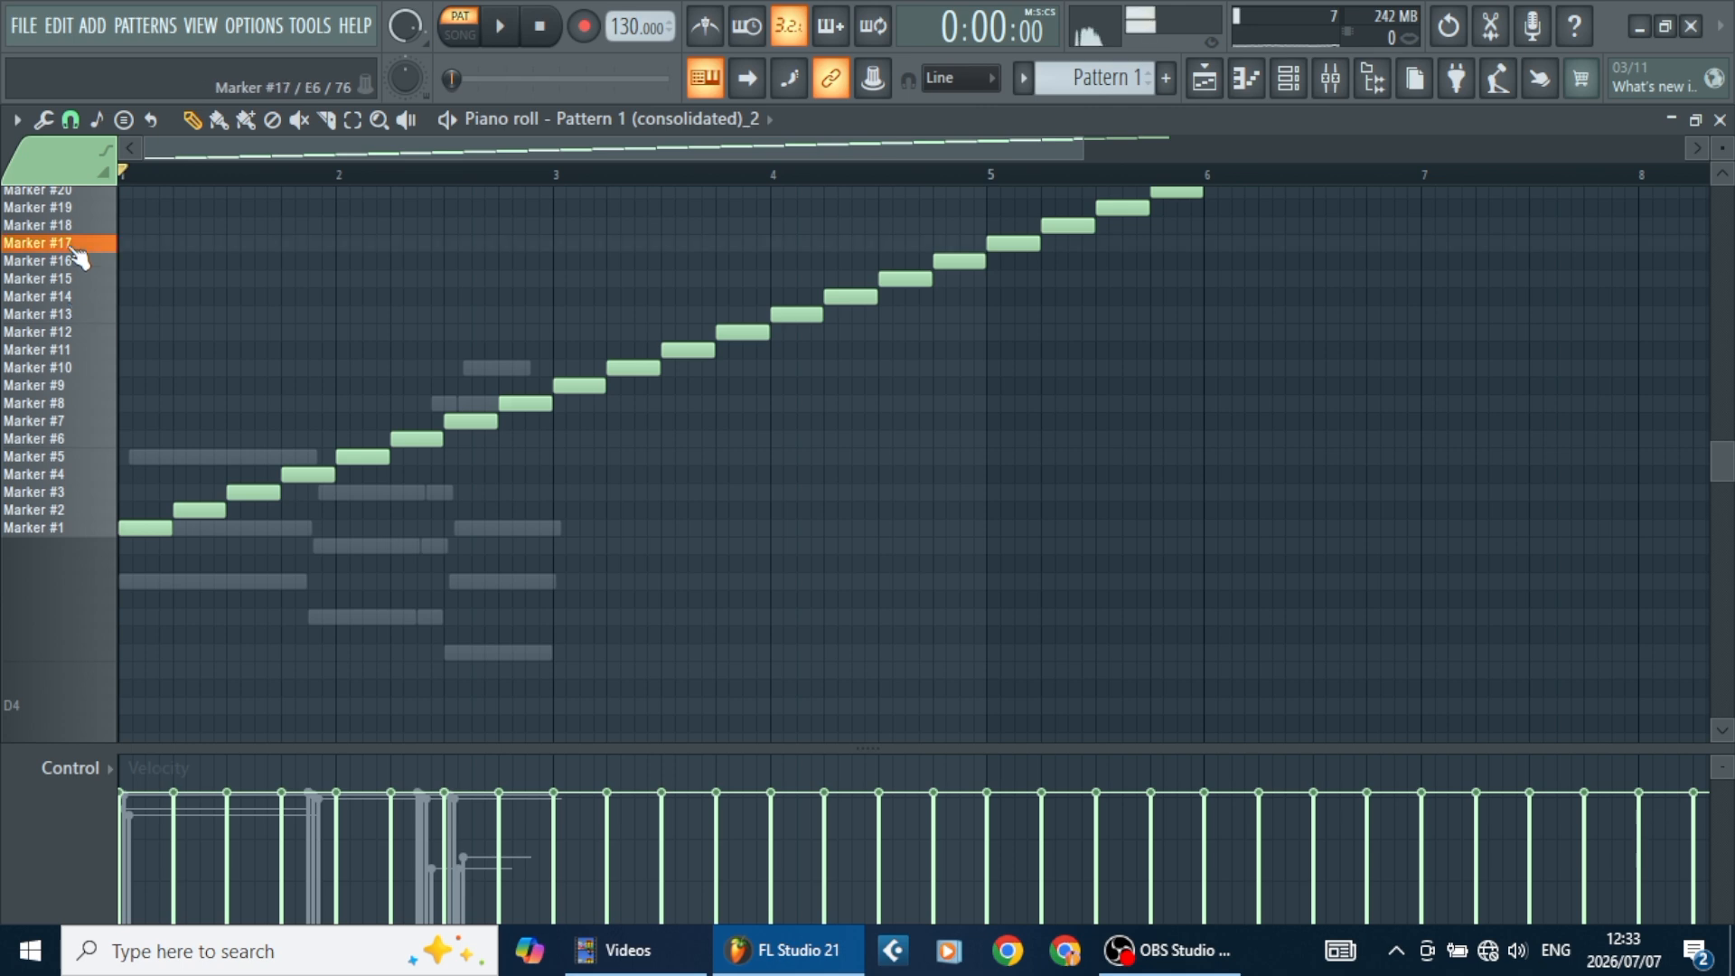
click(68, 421)
click(82, 355)
click(77, 333)
click(75, 406)
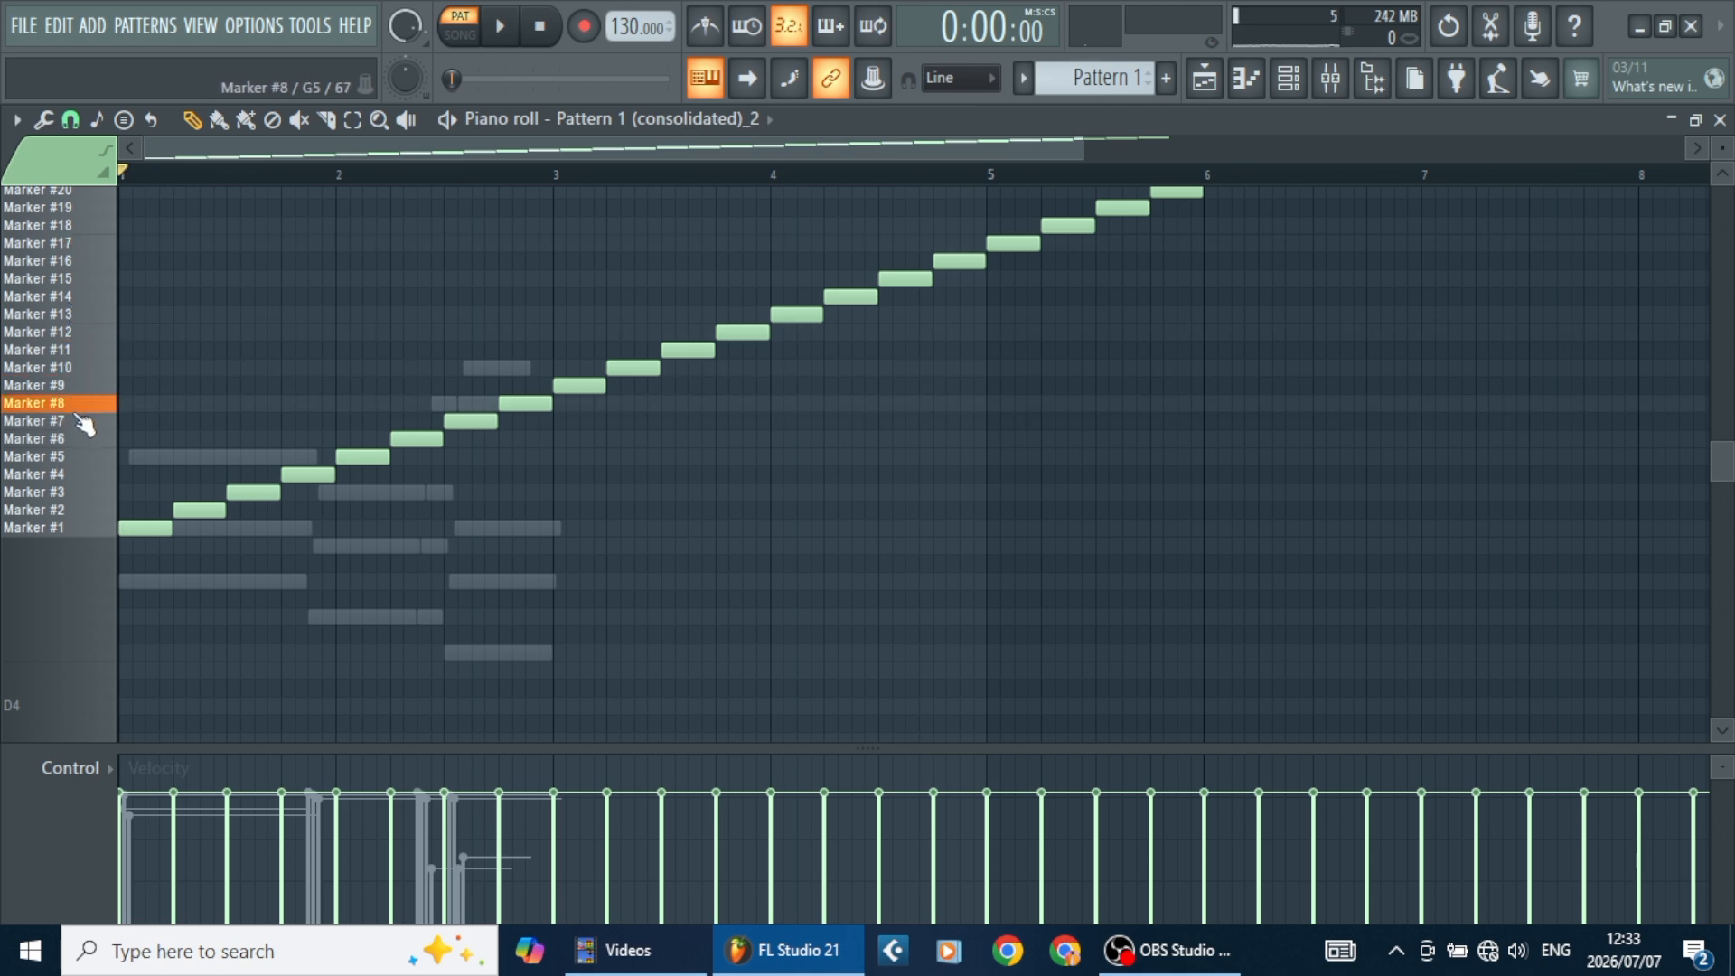
click(69, 476)
click(67, 421)
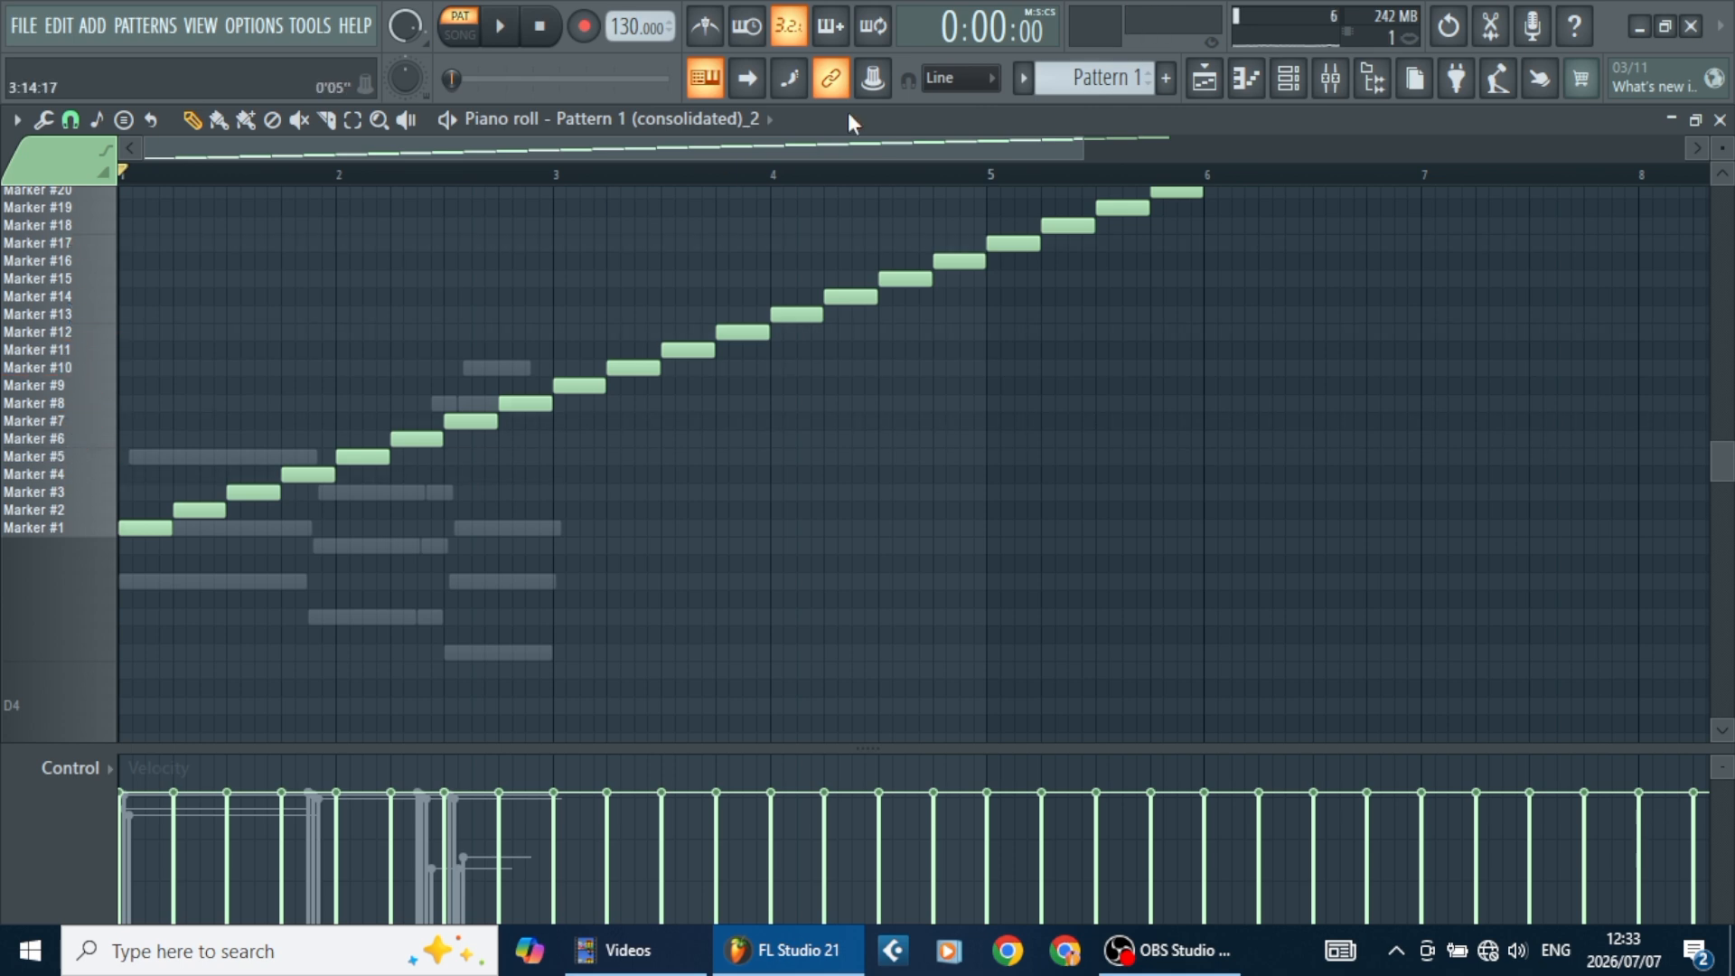
click(1289, 79)
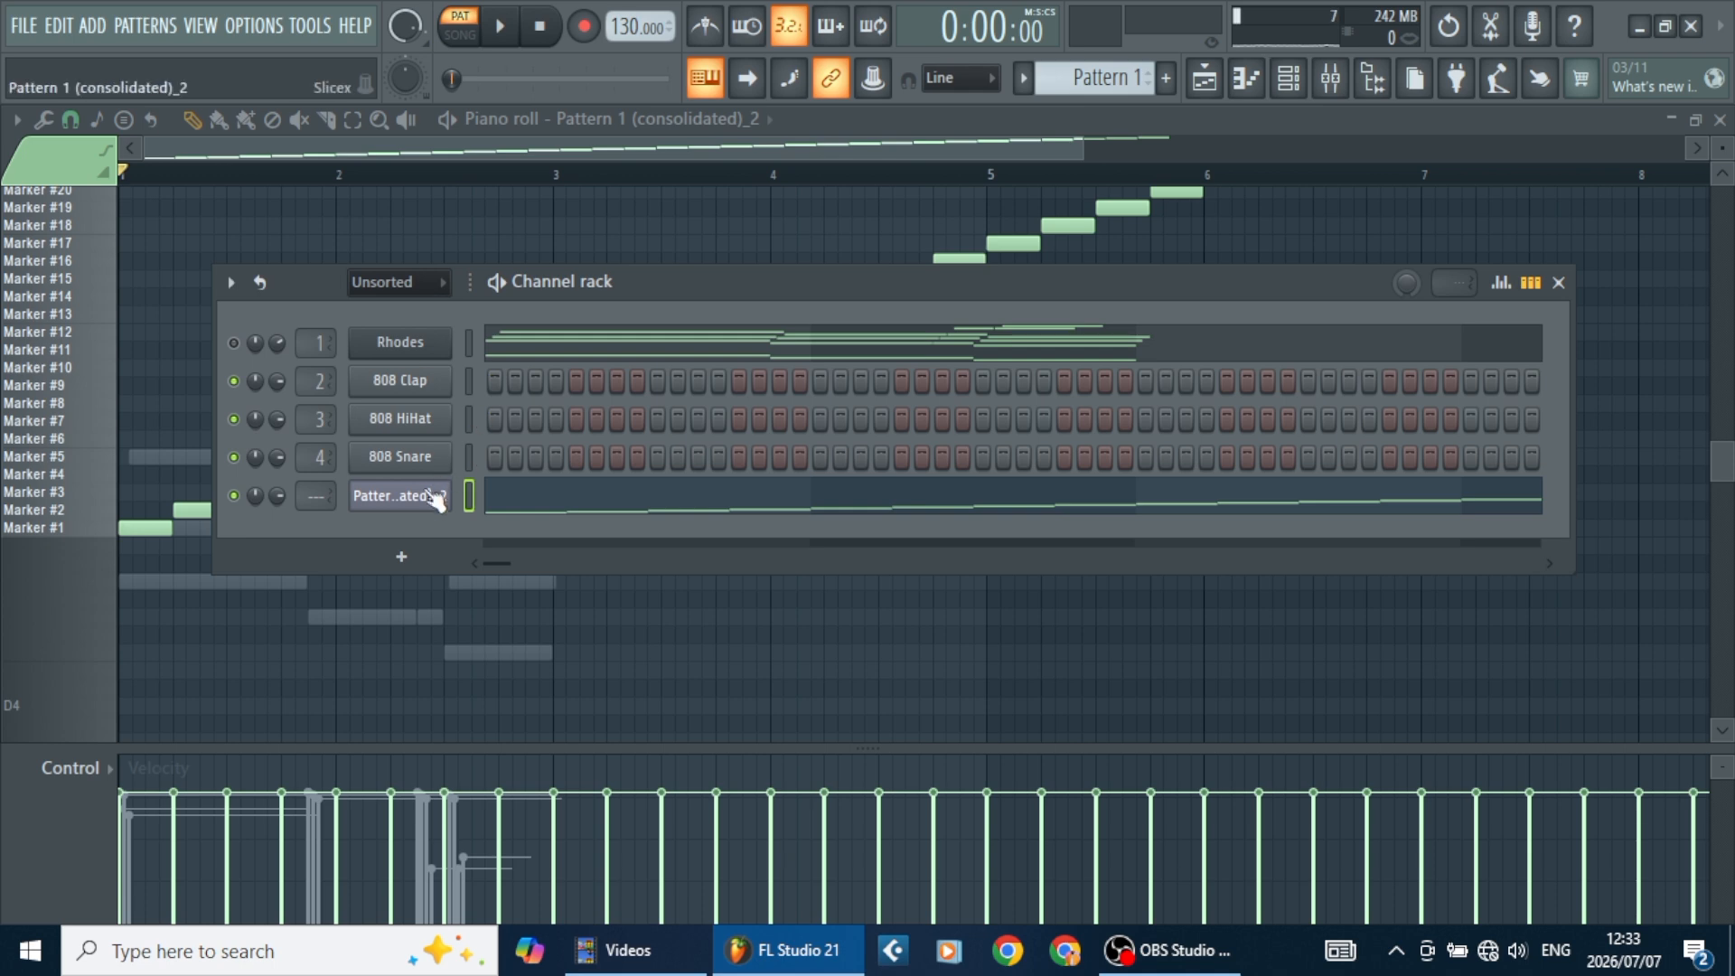
Open the consolidated sample's Slicex channel and re-slice it with large grid-slicing
click(401, 496)
click(776, 543)
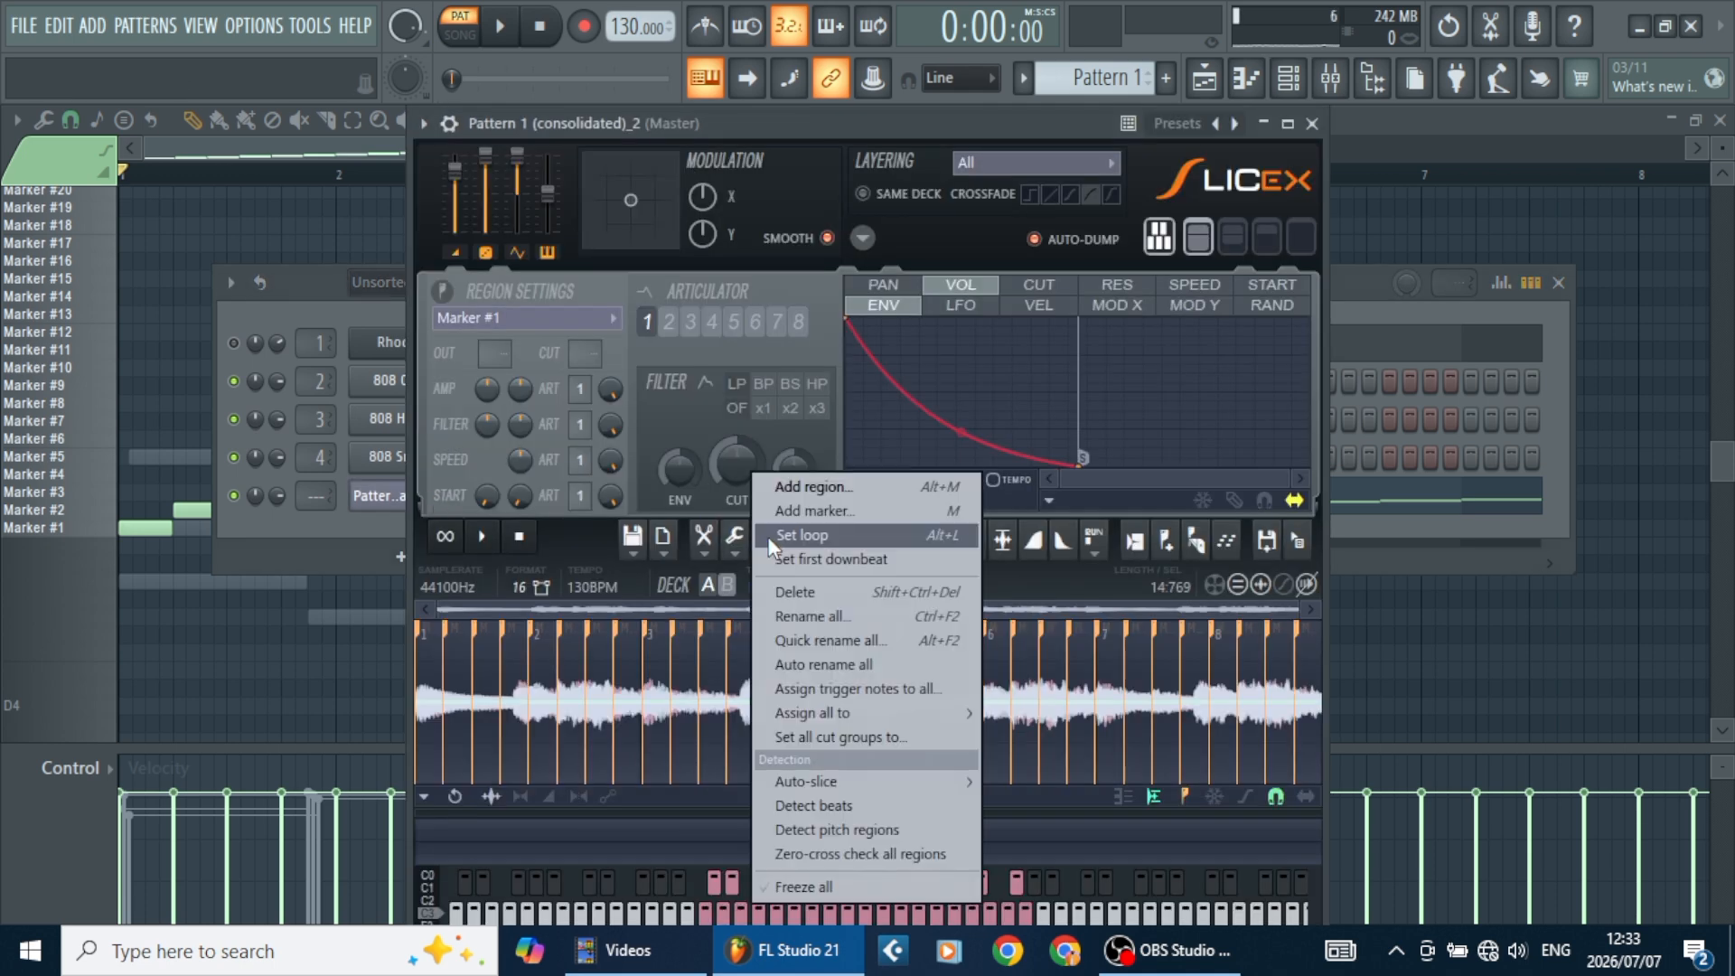
mouse_move(882, 782)
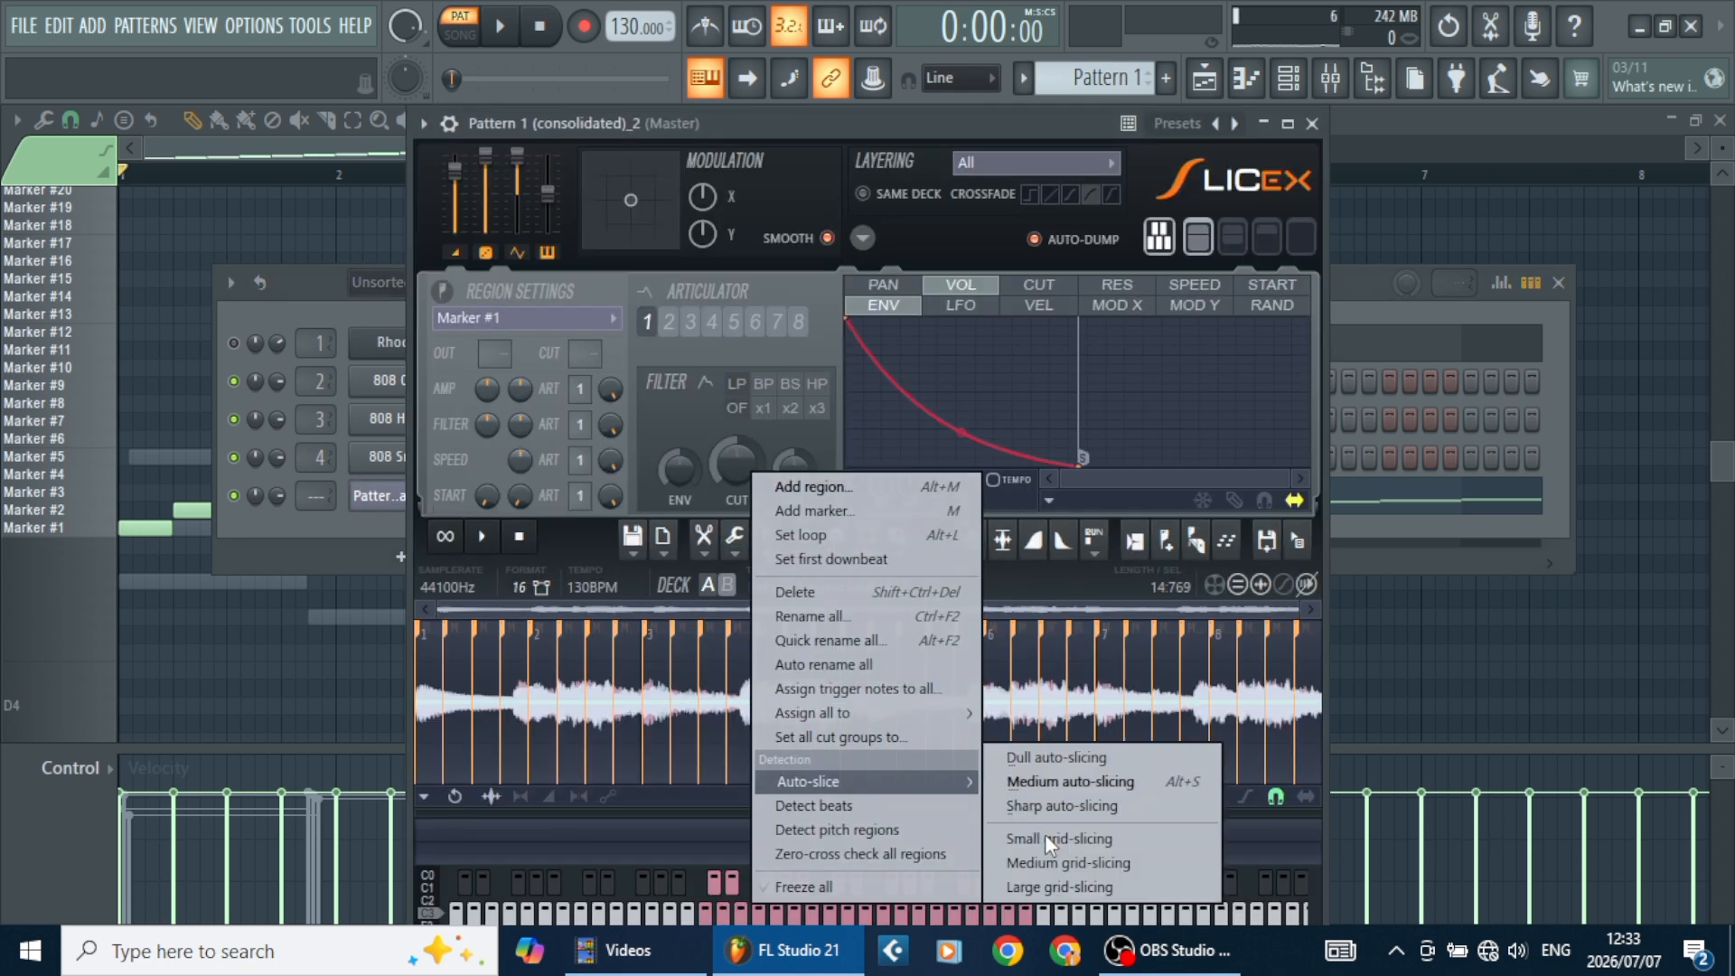
click(1045, 885)
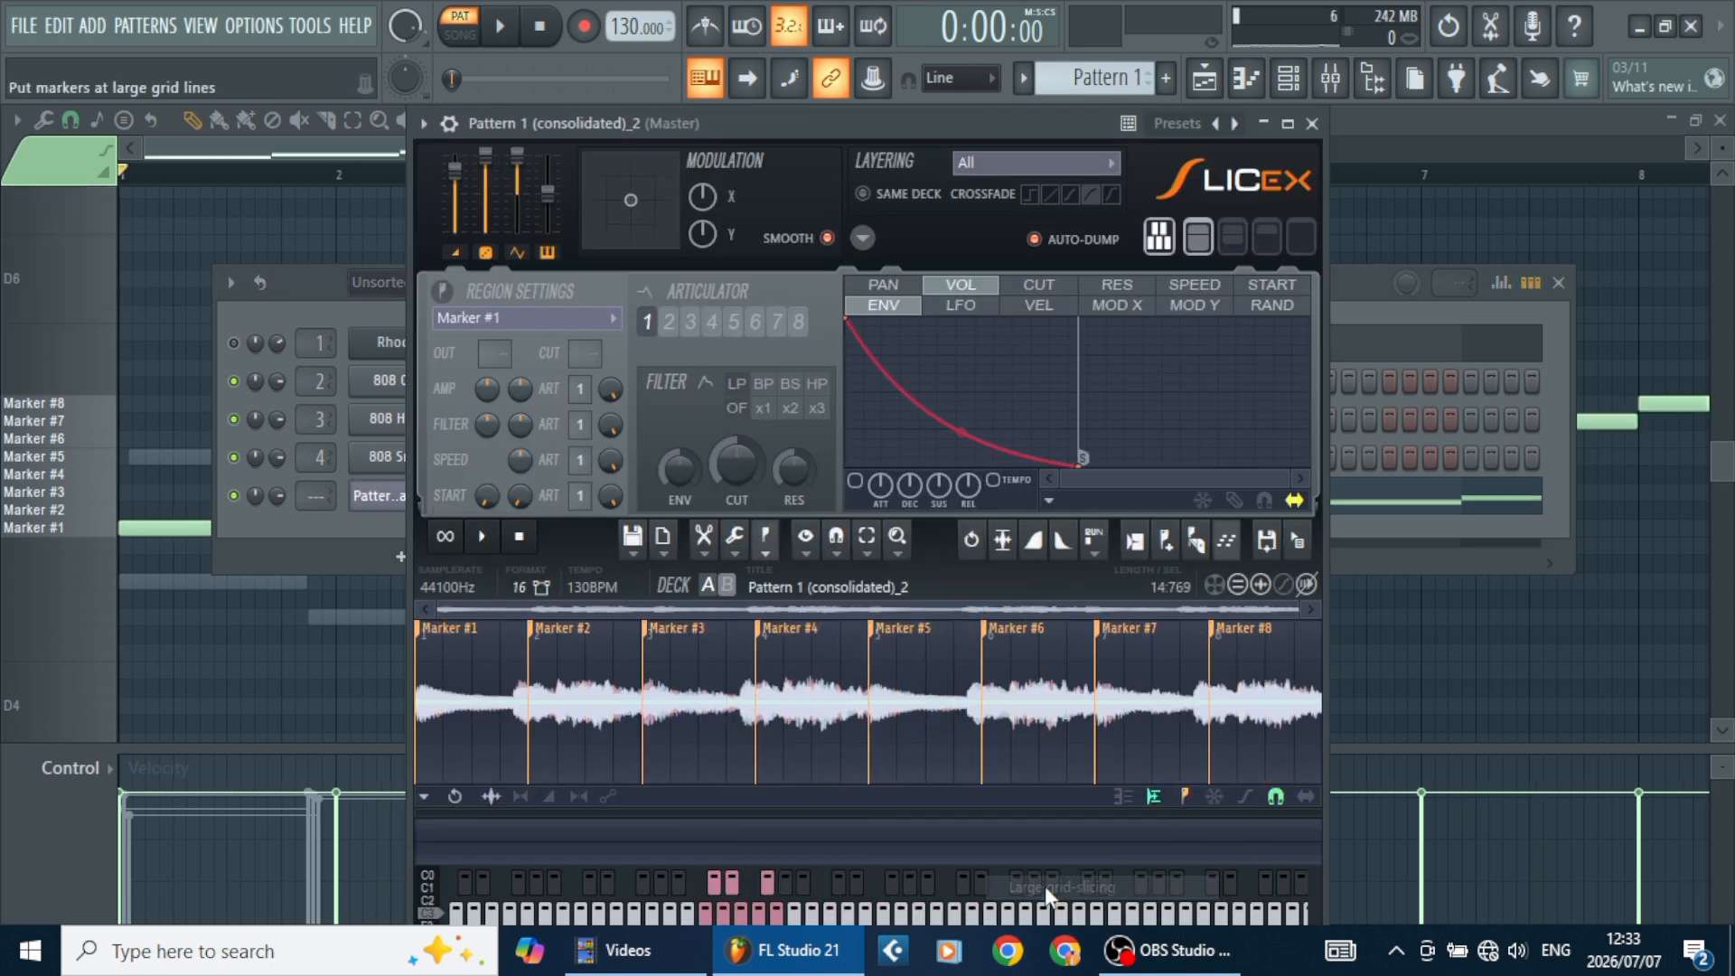
Audition the larger slices from Marker #3 to Marker #7 on the piano roll keys in varying order and show the channel rack
click(100, 495)
click(86, 459)
click(81, 440)
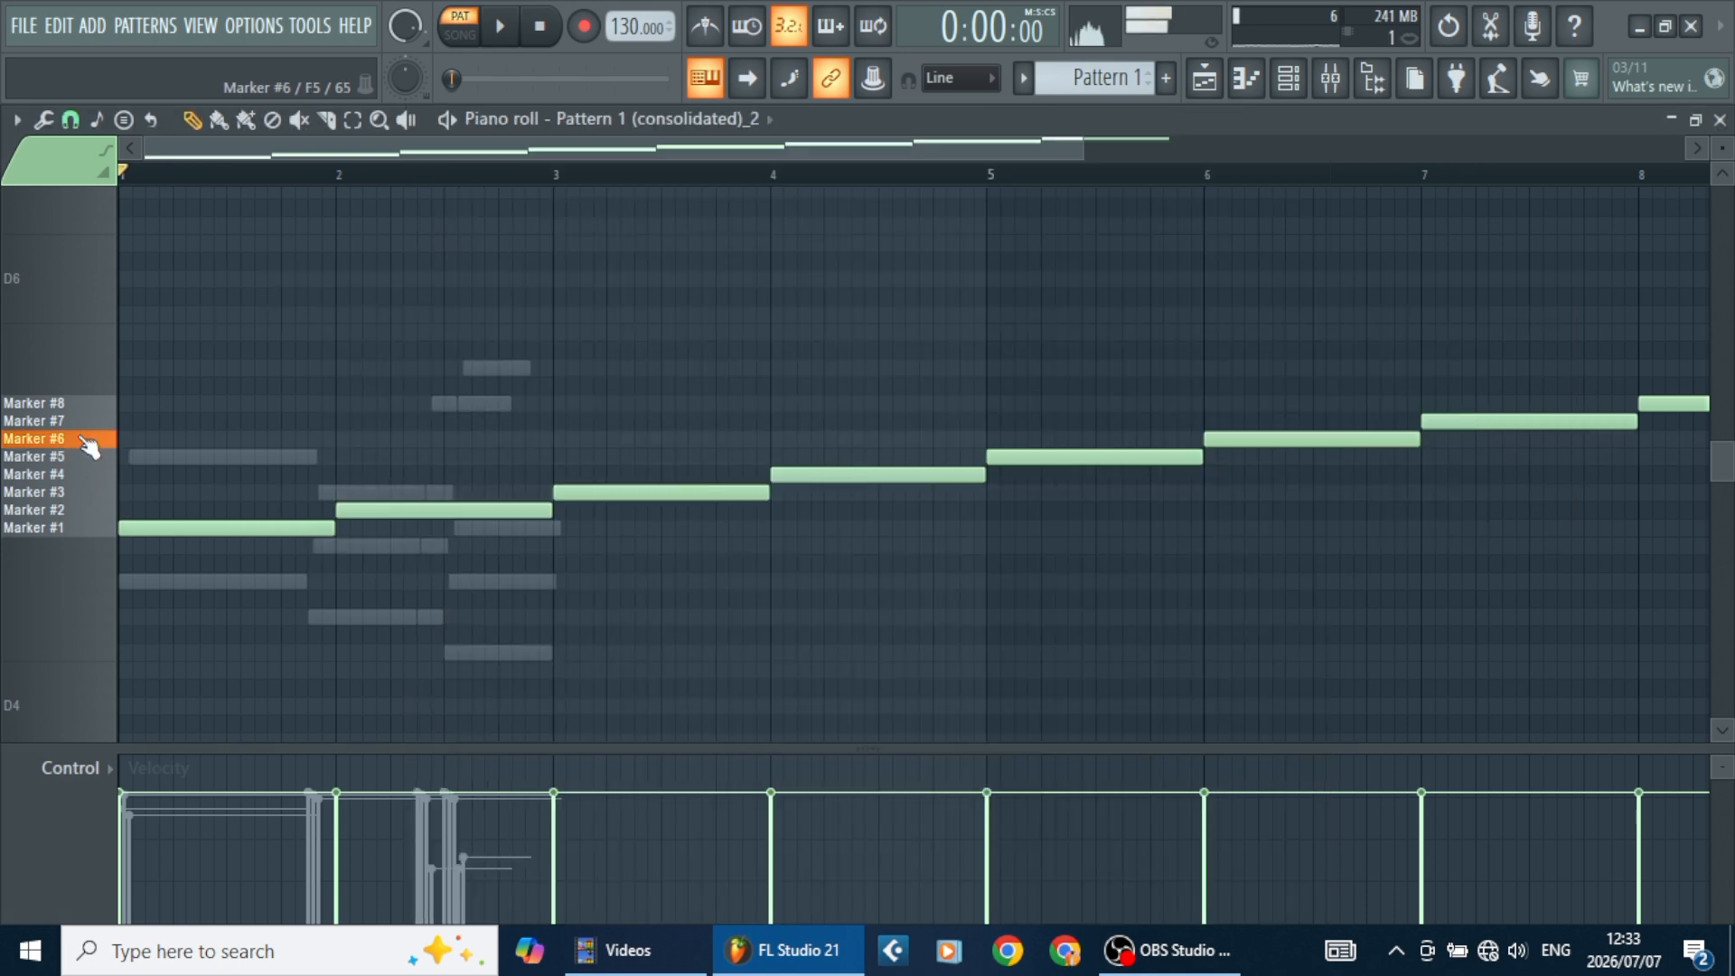
click(90, 493)
click(94, 475)
click(89, 442)
click(94, 474)
click(93, 457)
click(92, 440)
click(95, 493)
click(96, 457)
click(92, 423)
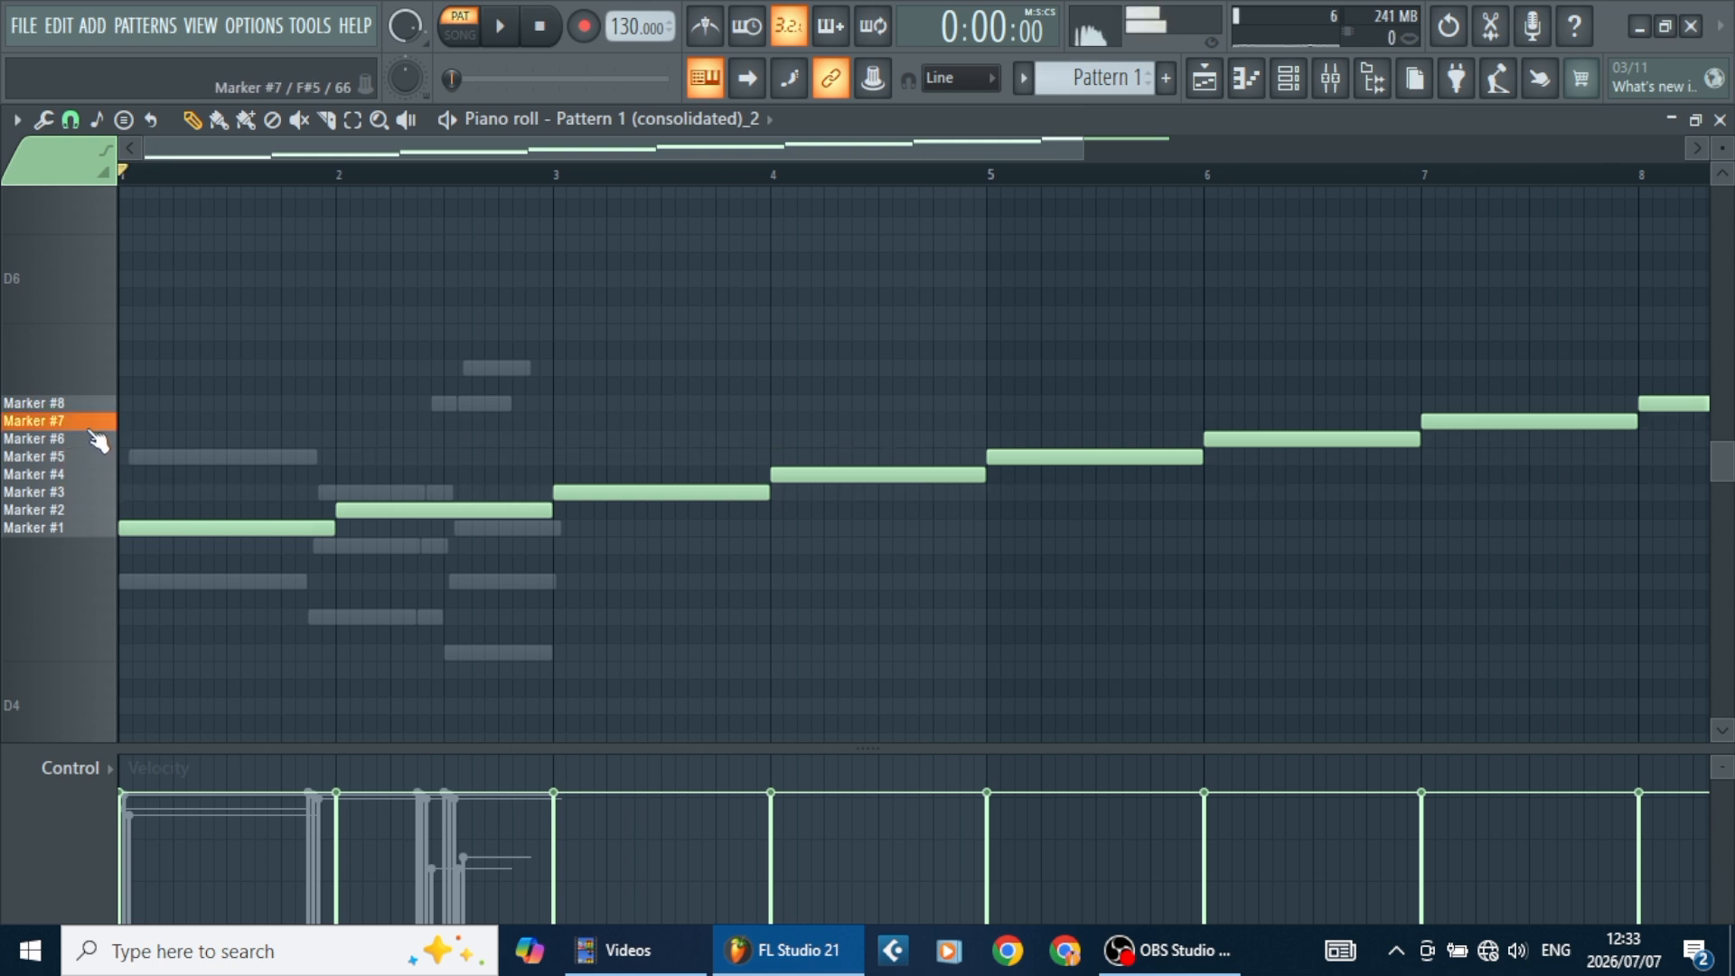
click(94, 492)
click(91, 457)
click(93, 441)
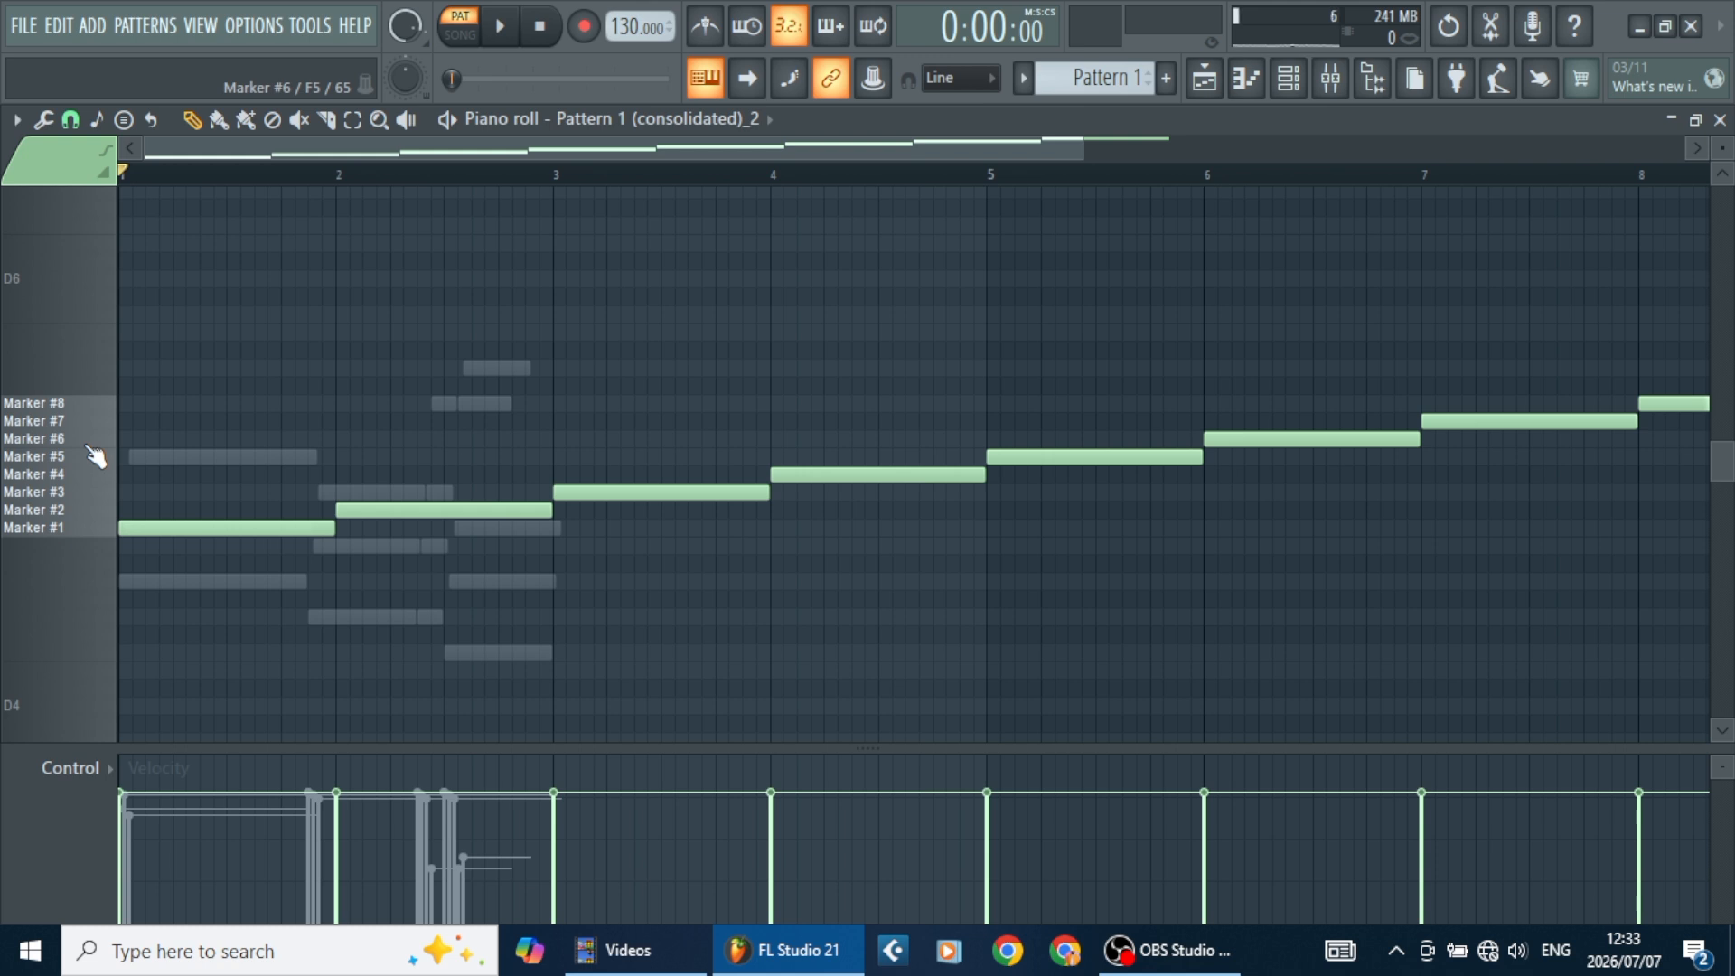
click(1303, 94)
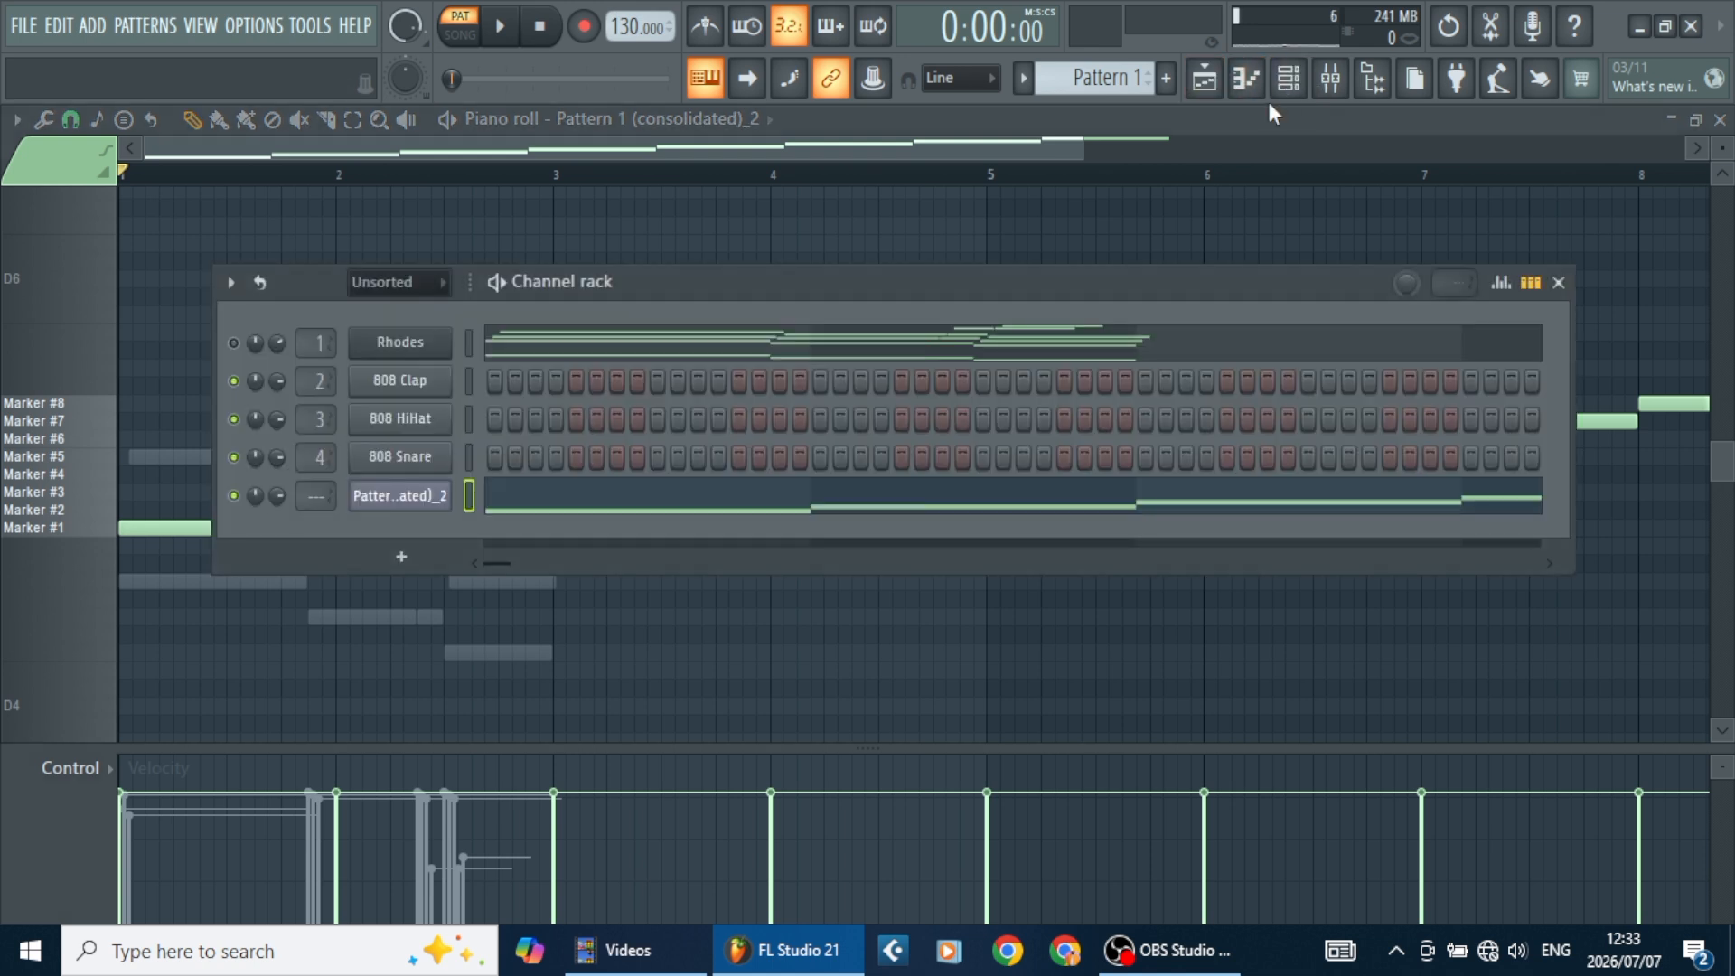